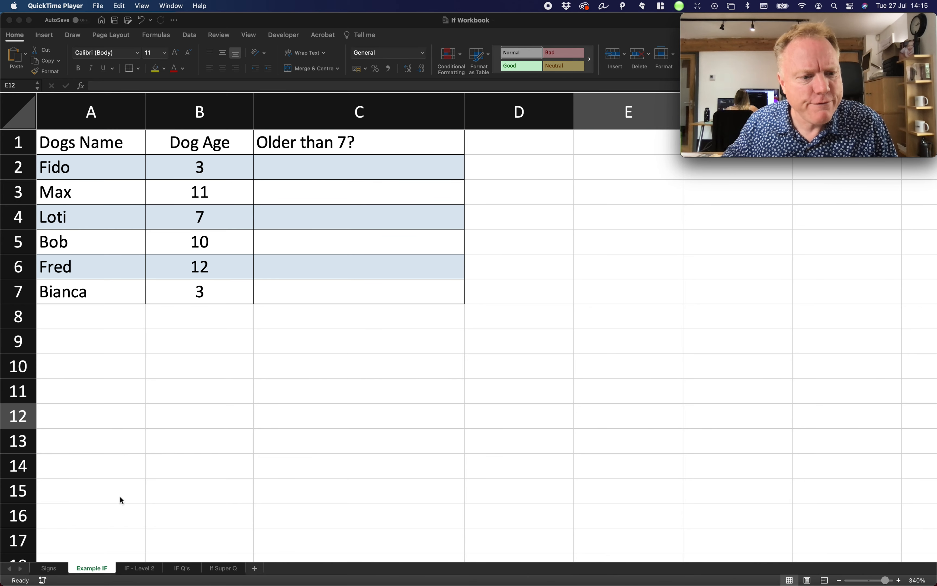
Switch to the Signs sheet and enlarge its view to 290%
{"action": "left_click", "coordinate": [49, 568]}
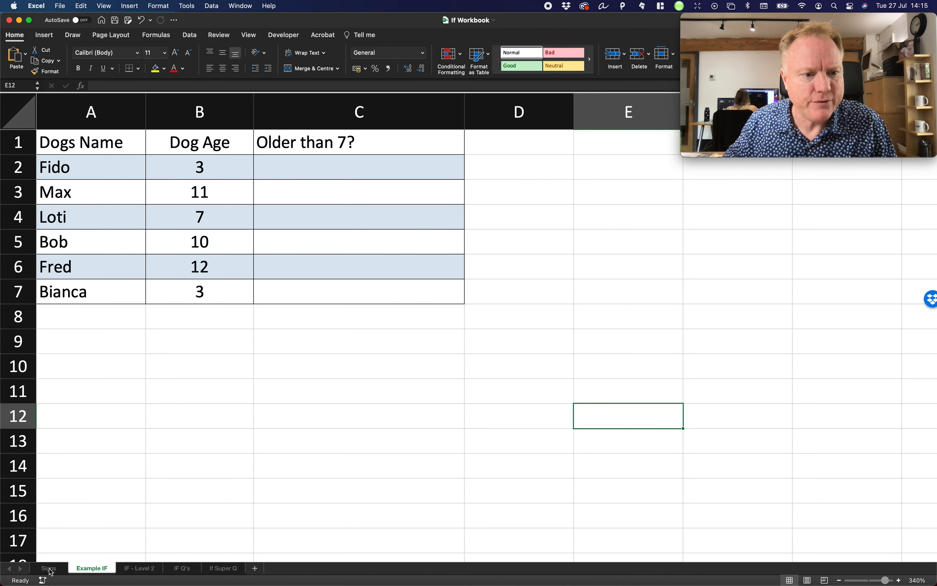
{"action": "left_click", "coordinate": [50, 568]}
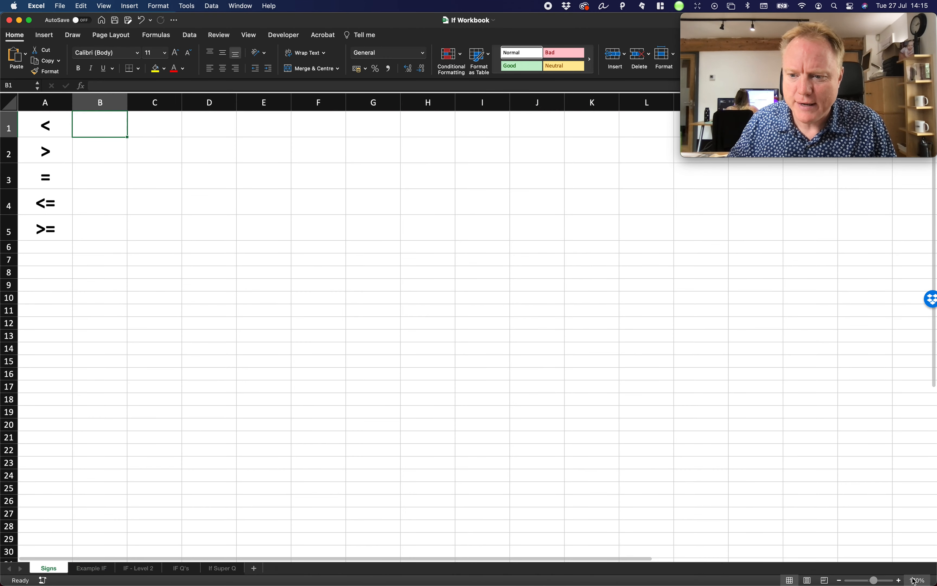
{"action": "left_click", "coordinate": [901, 581]}
{"action": "left_click", "coordinate": [900, 580]}
{"action": "left_click", "coordinate": [900, 580]}
{"action": "left_click", "coordinate": [900, 580]}
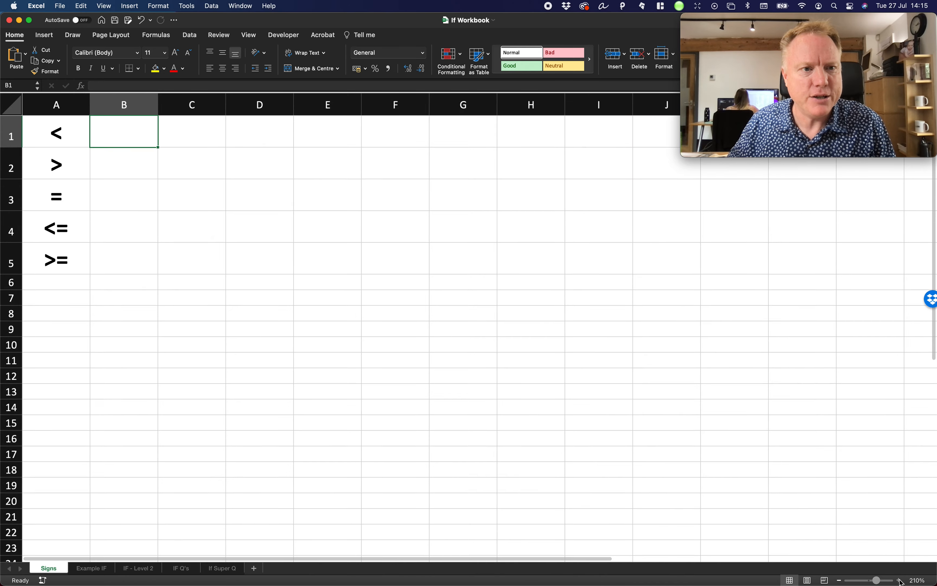
{"action": "left_click", "coordinate": [900, 580]}
{"action": "left_click", "coordinate": [901, 580]}
{"action": "left_click", "coordinate": [900, 580]}
{"action": "left_click", "coordinate": [900, 580]}
{"action": "left_click", "coordinate": [900, 580]}
{"action": "left_click", "coordinate": [901, 580]}
{"action": "left_click", "coordinate": [901, 580]}
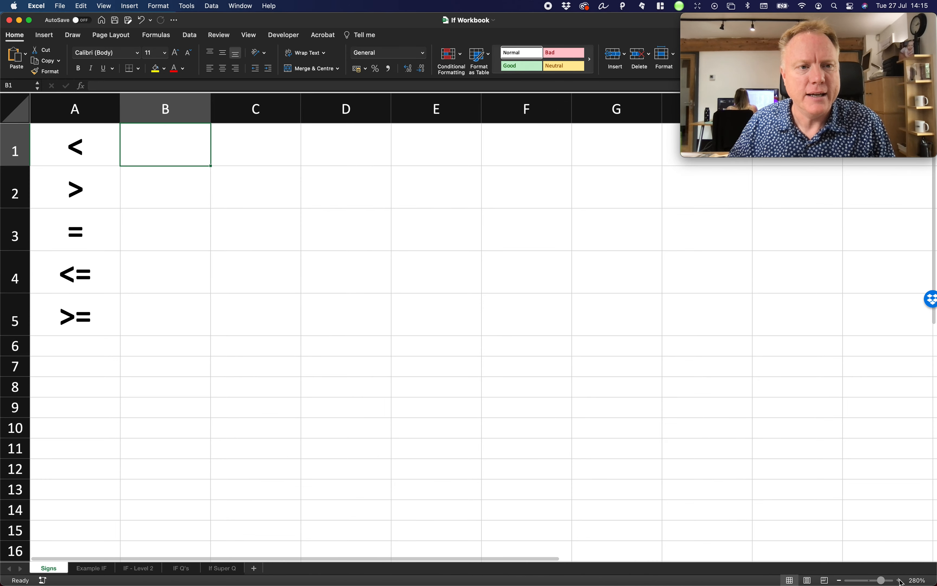
{"action": "left_click", "coordinate": [900, 581]}
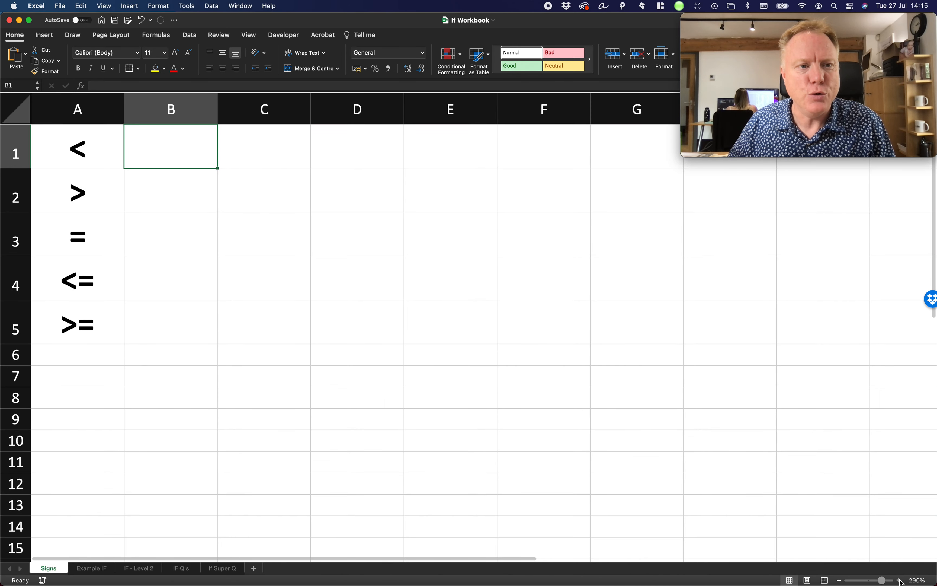
Label the < sign "Less than" in cell B1 and the > sign "Greater Than" in cell B2
{"action": "left_click", "coordinate": [86, 147]}
{"action": "left_click", "coordinate": [162, 146]}
{"action": "type", "text": "Le"}
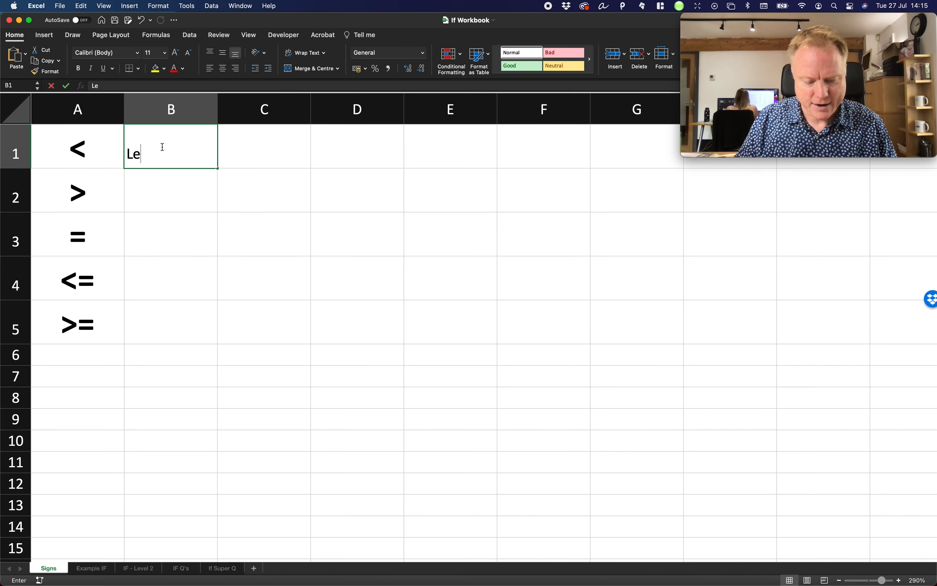
{"action": "type", "text": "ss "}
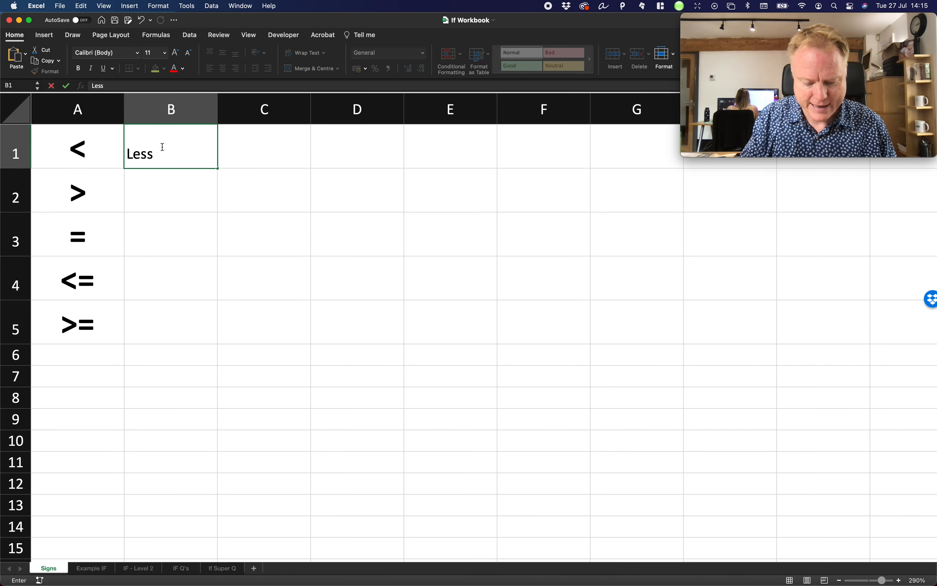
{"action": "type", "text": "than"}
{"action": "key", "text": "Return"}
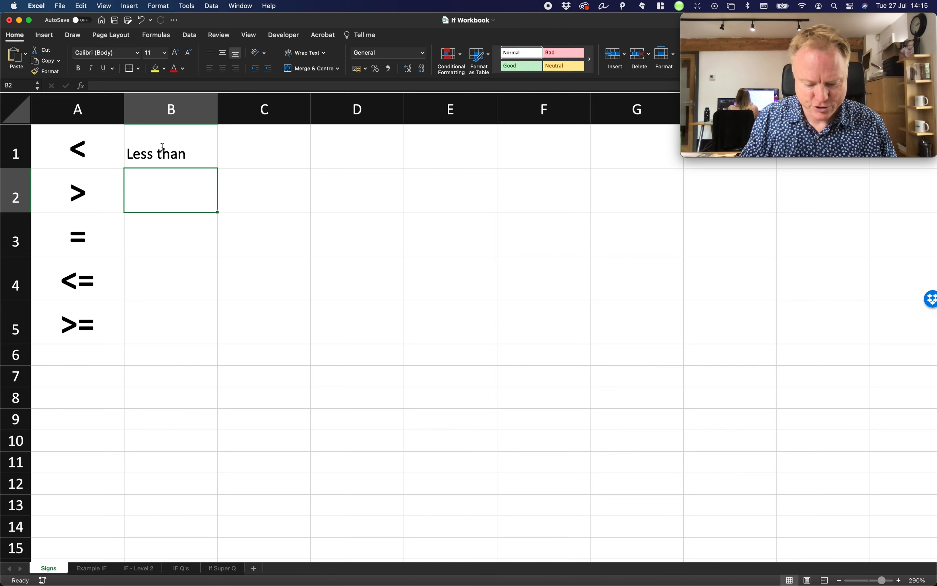
{"action": "type", "text": "Greater"}
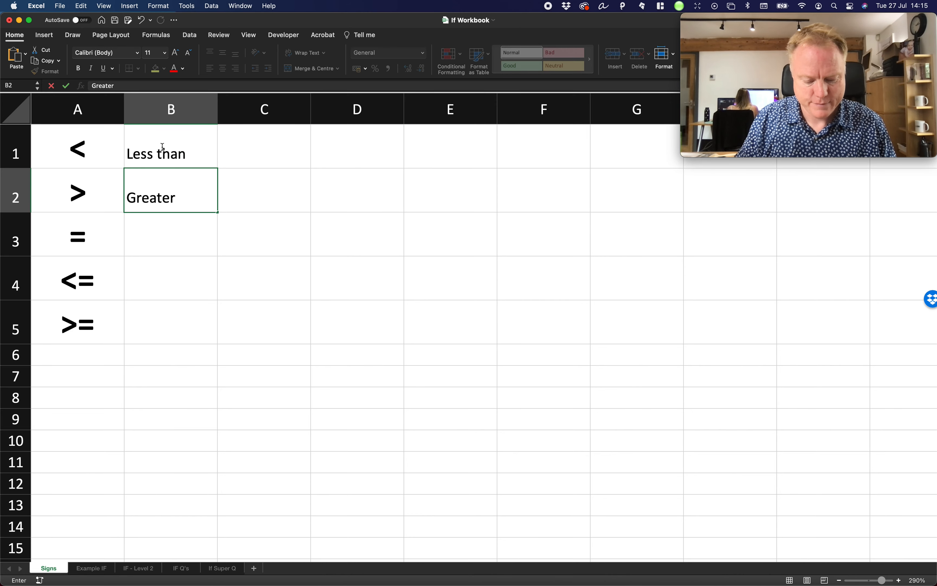
{"action": "type", "text": " Than"}
{"action": "key", "text": "Return"}
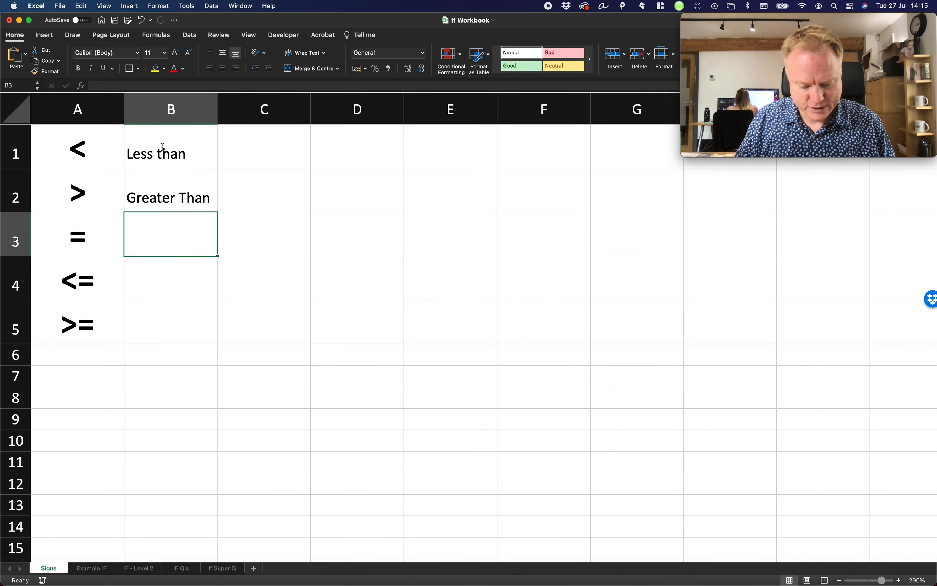
Label the = sign "Equal To" in cell B3
{"action": "type", "text": "Equl To"}
{"action": "key", "text": "BackSpace"}
{"action": "key", "text": "BackSpace"}
{"action": "key", "text": "BackSpace"}
{"action": "key", "text": "BackSpace"}
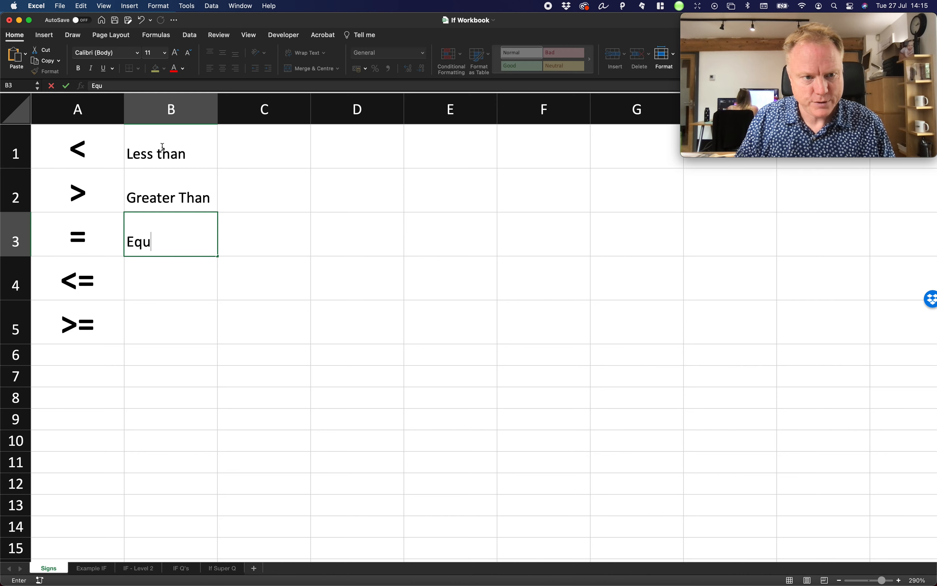
{"action": "type", "text": "al To"}
{"action": "key", "text": "Return"}
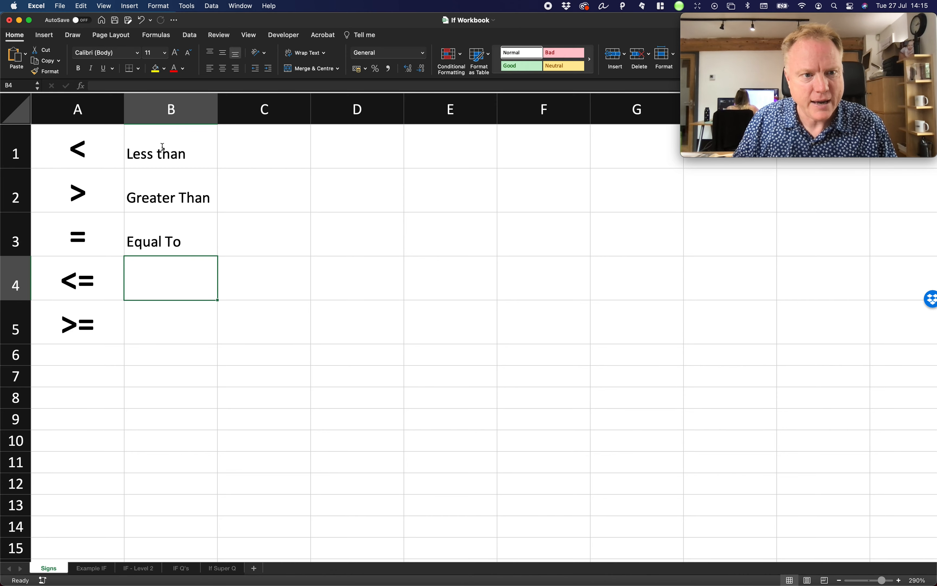
Label the <= sign "Less than or Equal to" in cell B4
{"action": "type", "text": "Less"}
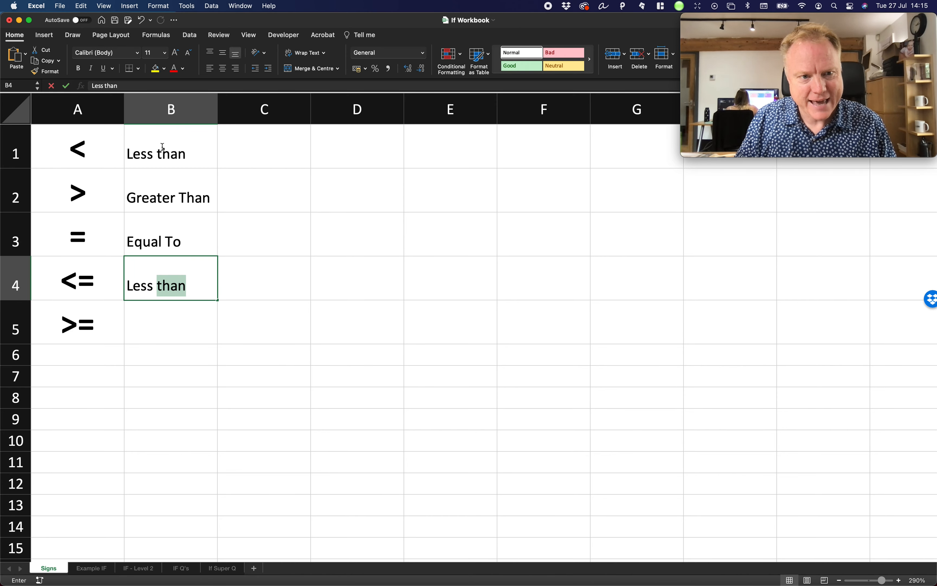
{"action": "key", "text": "Tab"}
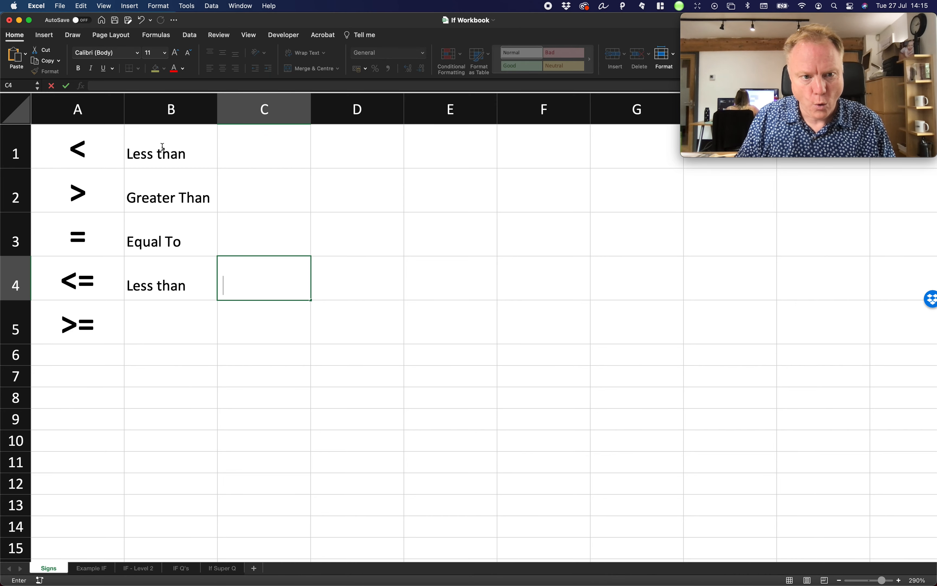
{"action": "key", "text": "Left"}
{"action": "left_click", "coordinate": [133, 84]}
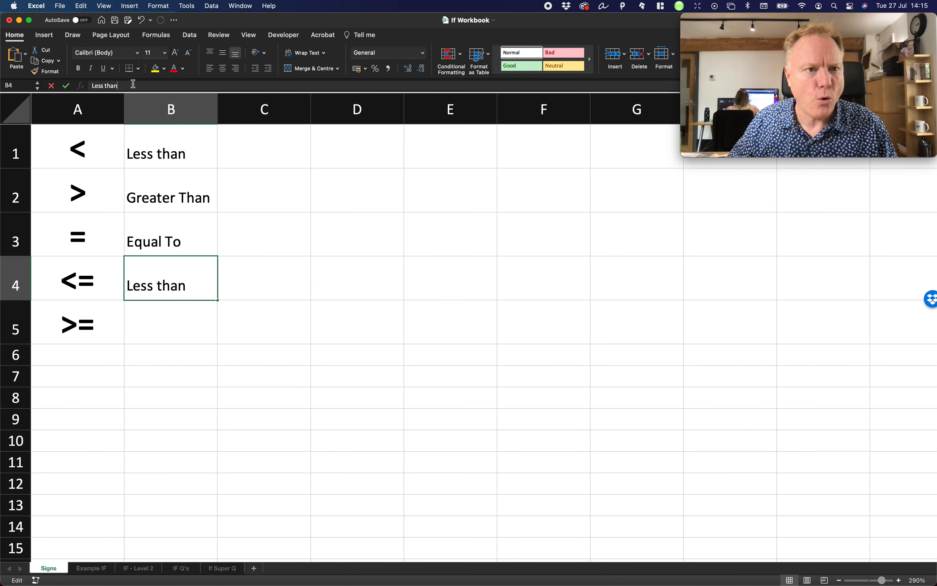
{"action": "type", "text": "or Equal to"}
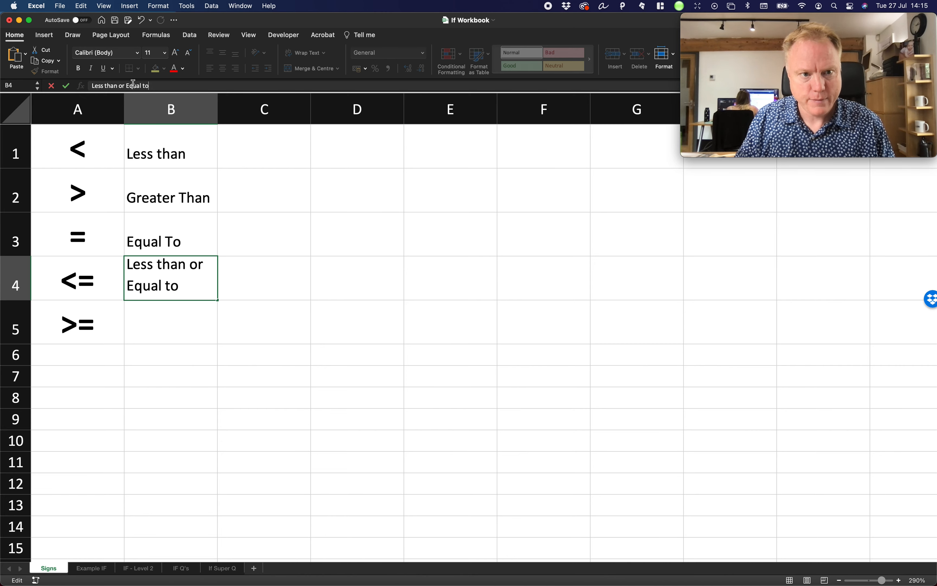
{"action": "key", "text": "Return"}
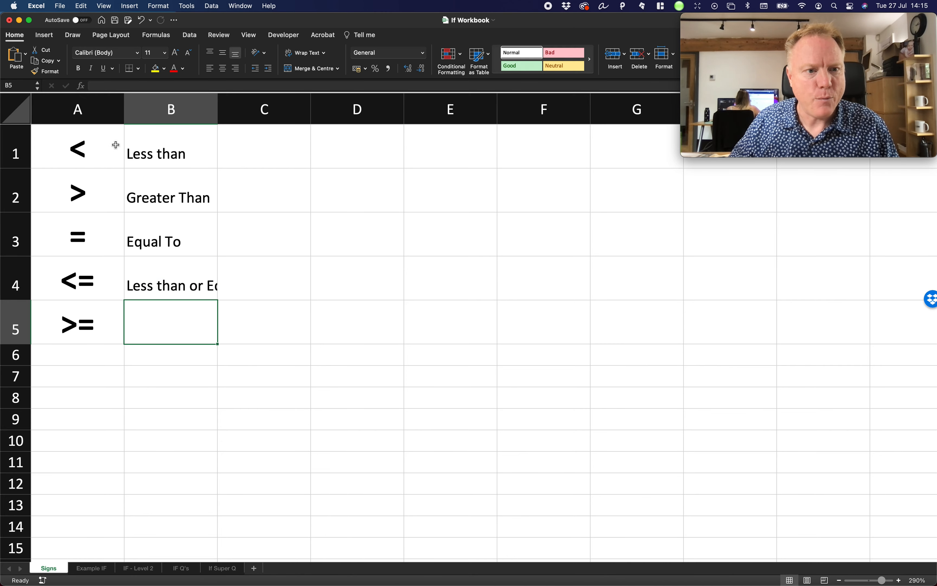
Label the >= sign "Greater Than or Equal to" in cell B5 and autofit the width of column B
{"action": "type", "text": "Great"}
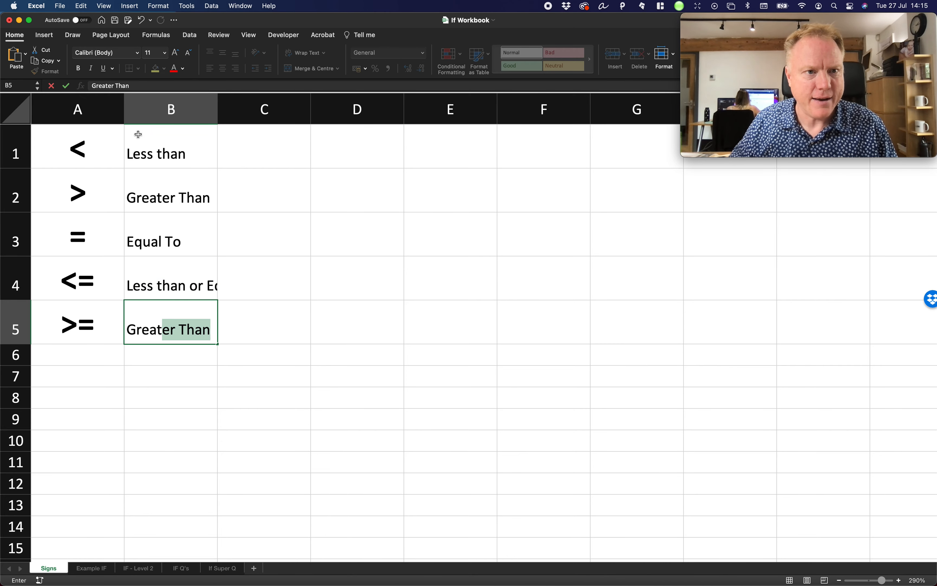
{"action": "left_click", "coordinate": [141, 85]}
{"action": "type", "text": "o"}
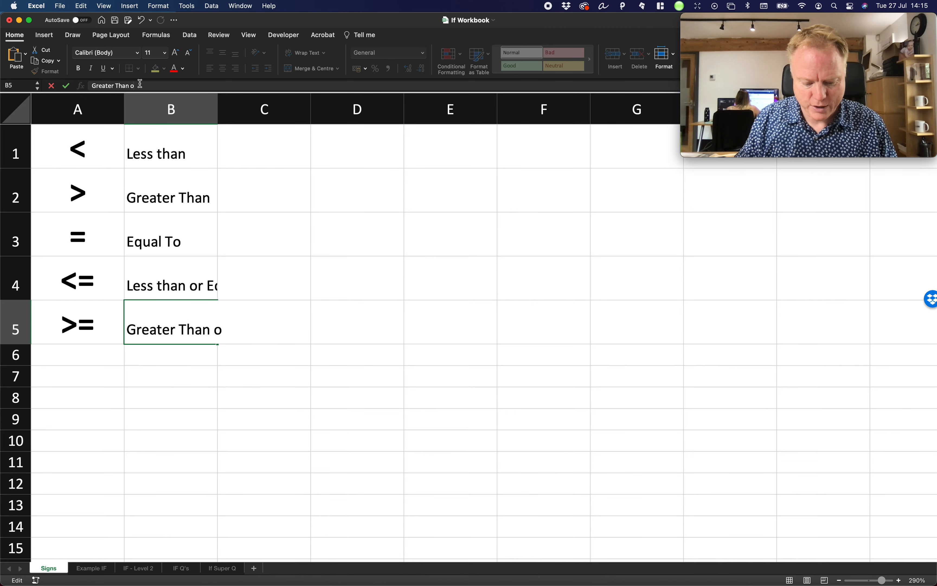
{"action": "type", "text": "r Equal"}
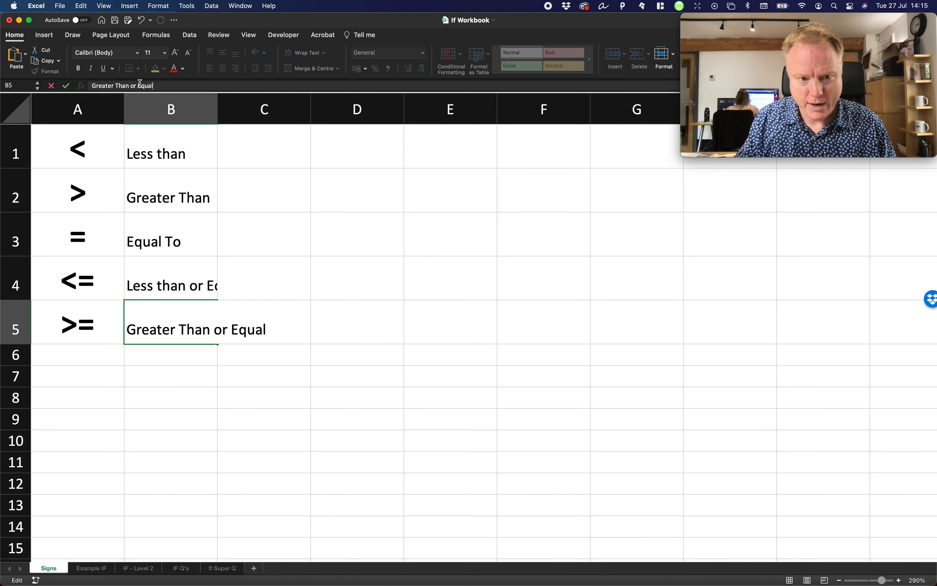
{"action": "type", "text": " to"}
{"action": "key", "text": "Return"}
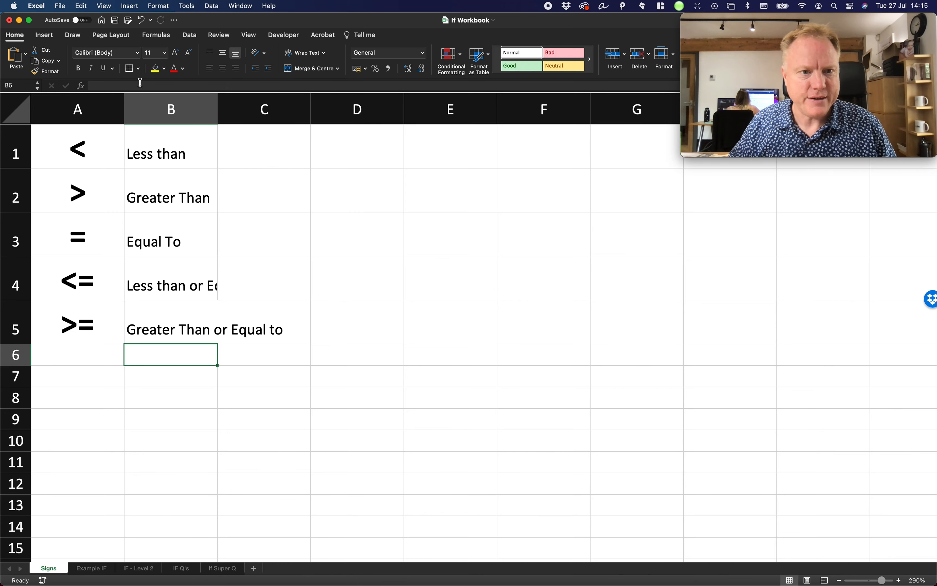
{"action": "double_click", "coordinate": [218, 103]}
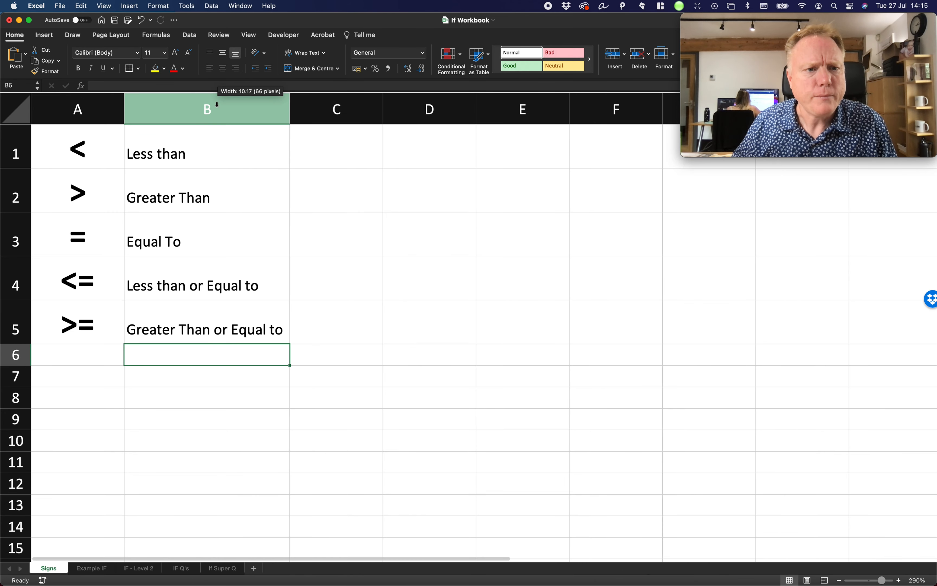
Review the operator labels, and examine the "Older than 7?" heading and its first answer cell on the Example IF sheet at 350% zoom
{"action": "left_click", "coordinate": [166, 148]}
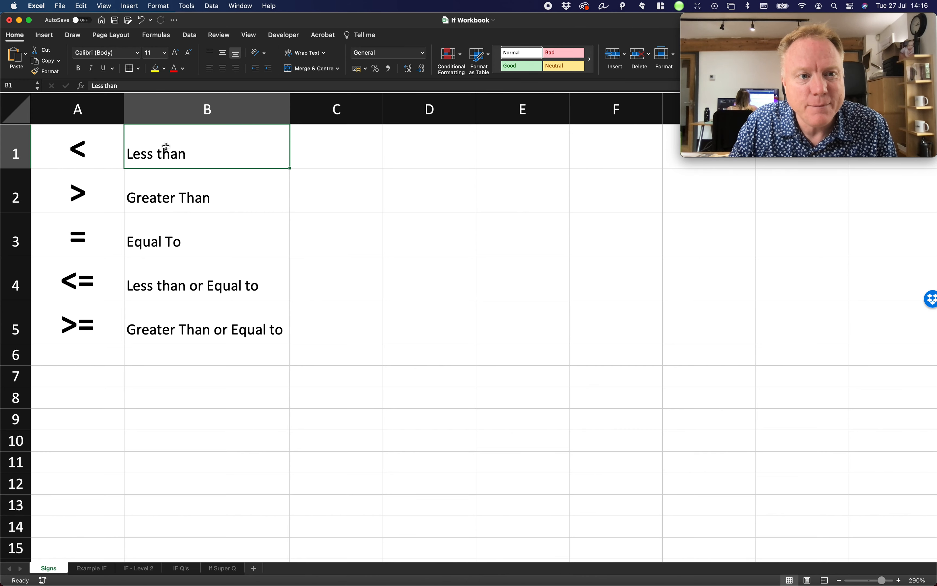
{"action": "left_click", "coordinate": [193, 290]}
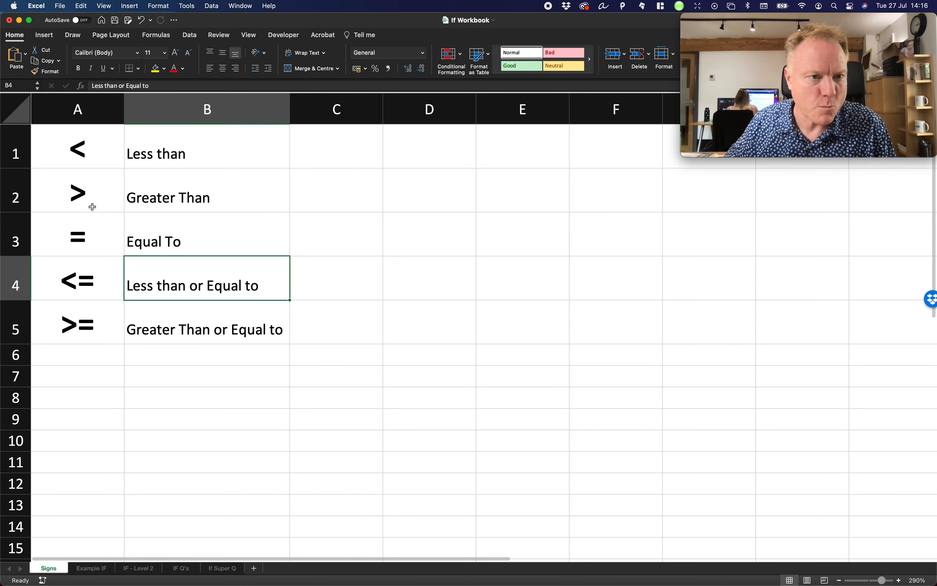
{"action": "left_click", "coordinate": [93, 572]}
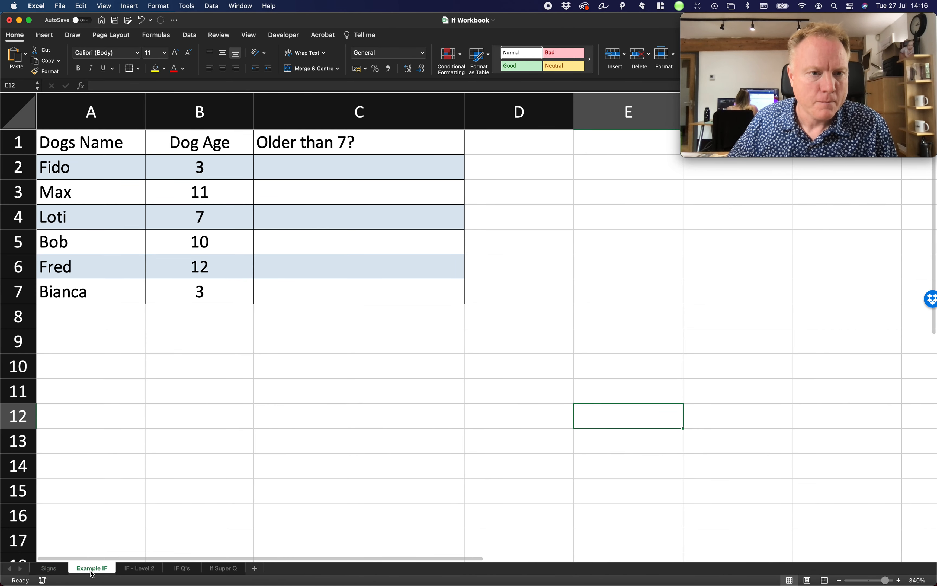
{"action": "left_click", "coordinate": [900, 580]}
{"action": "left_click", "coordinate": [354, 174]}
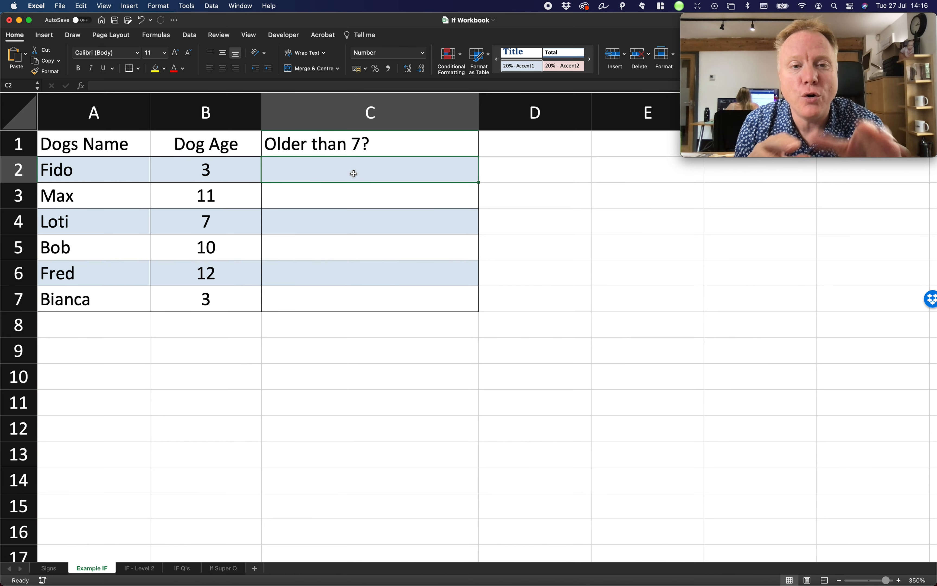
{"action": "left_click", "coordinate": [350, 144]}
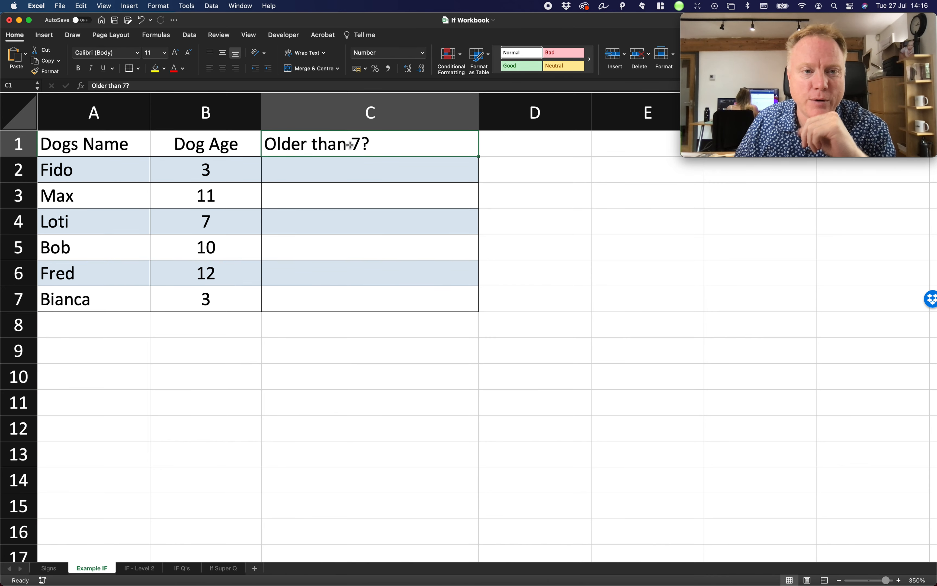
{"action": "left_click", "coordinate": [360, 169]}
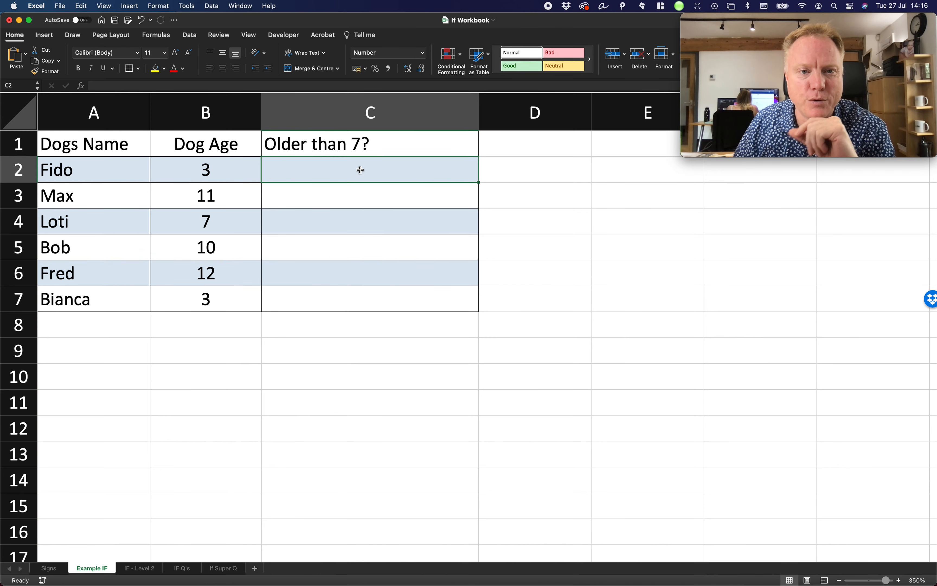
{"action": "left_click", "coordinate": [347, 142]}
{"action": "left_click", "coordinate": [352, 166]}
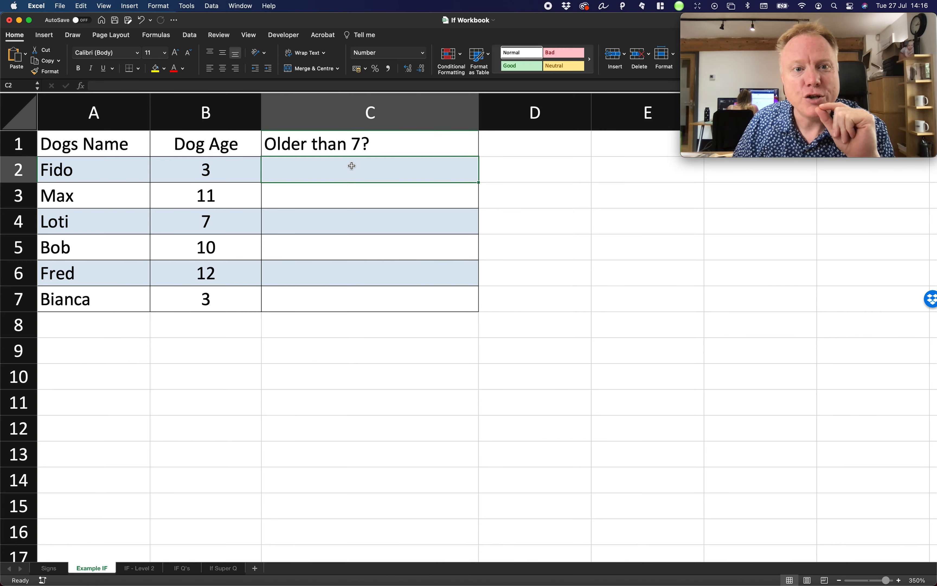
Review the > sign on the Signs sheet, and examine the ages and empty answer cells of the first two dogs on Example IF
{"action": "left_click", "coordinate": [49, 568]}
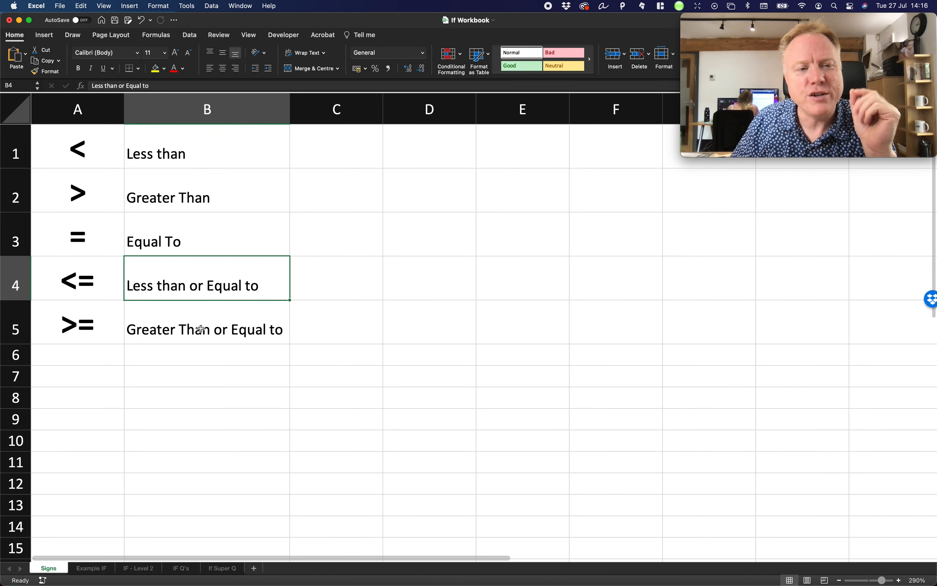
{"action": "left_click", "coordinate": [102, 199]}
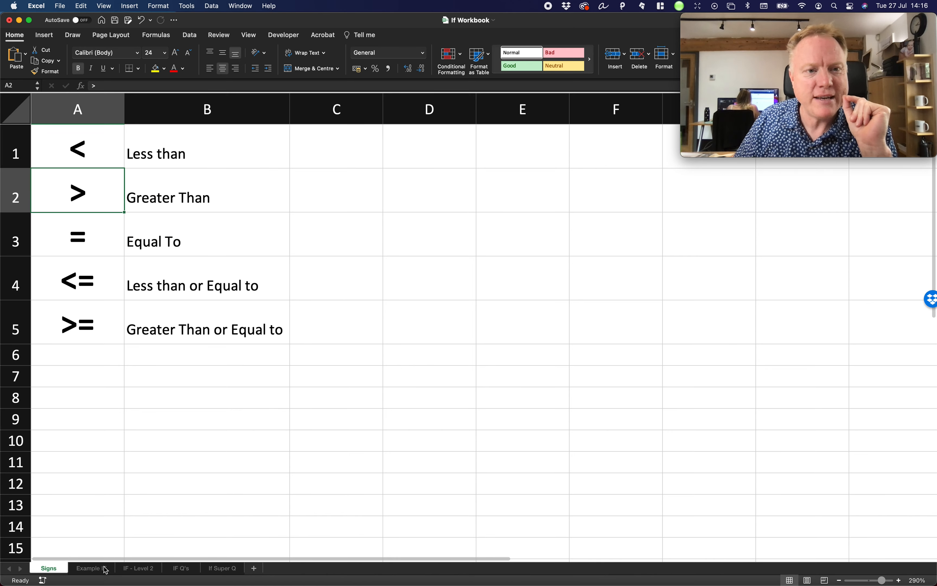
{"action": "left_click", "coordinate": [92, 568]}
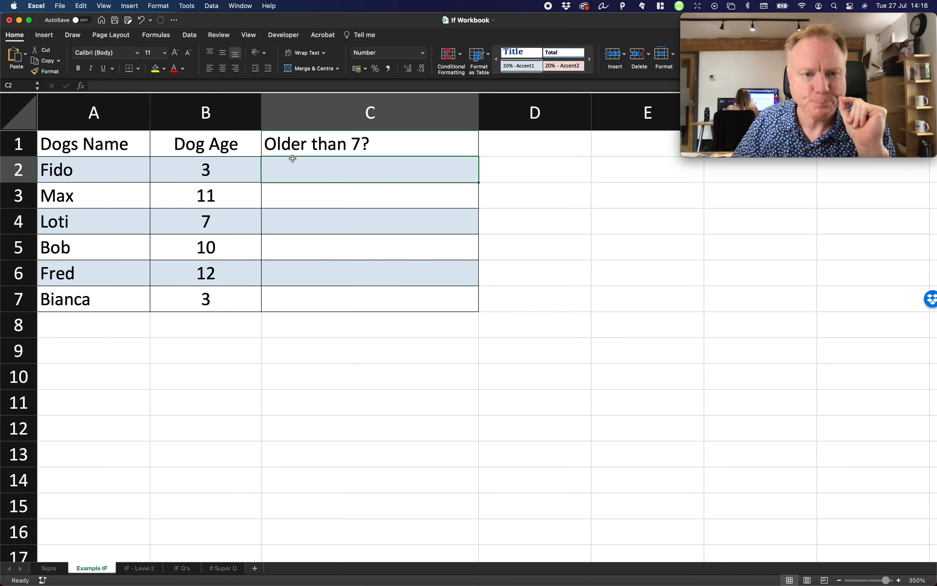
{"action": "left_click", "coordinate": [63, 177]}
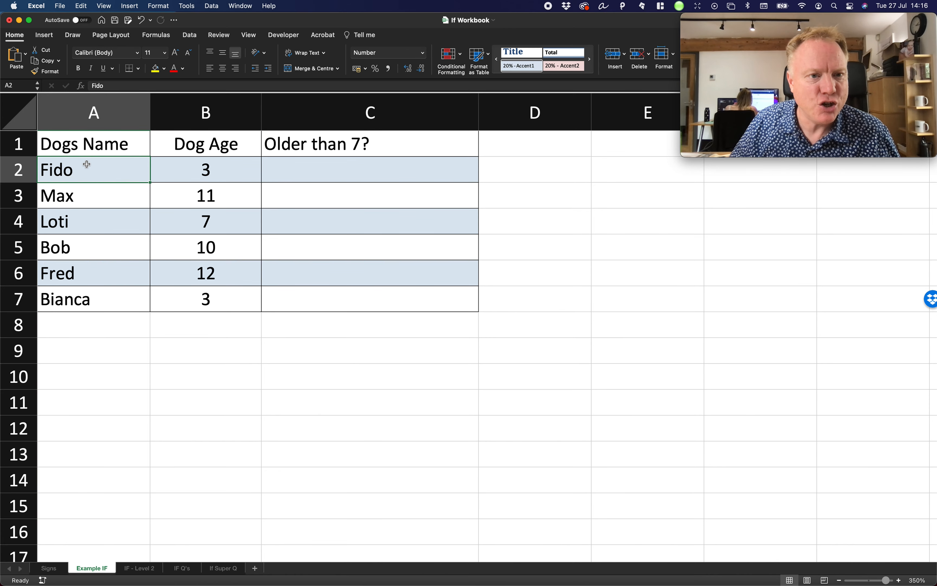
{"action": "left_click", "coordinate": [197, 171]}
{"action": "left_click", "coordinate": [375, 176]}
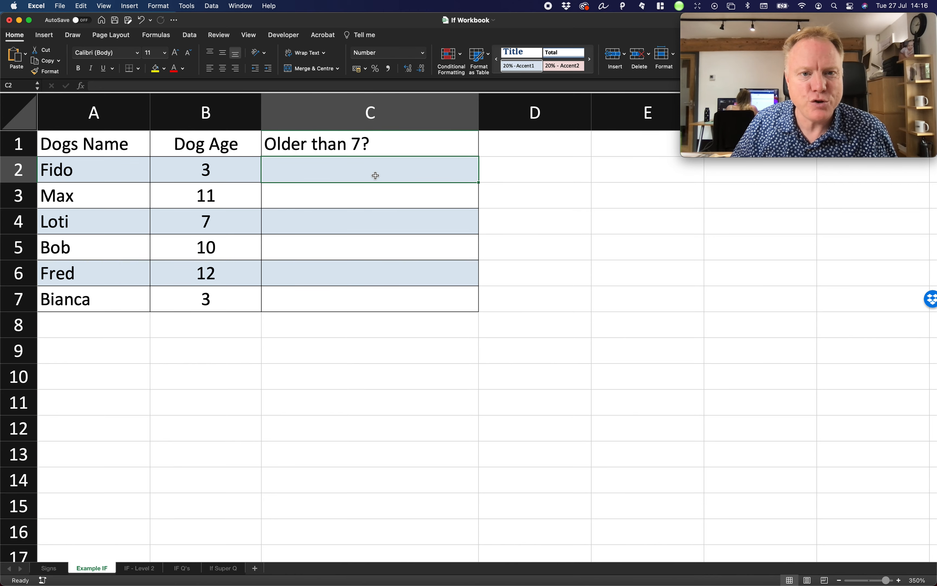
{"action": "left_click", "coordinate": [108, 203]}
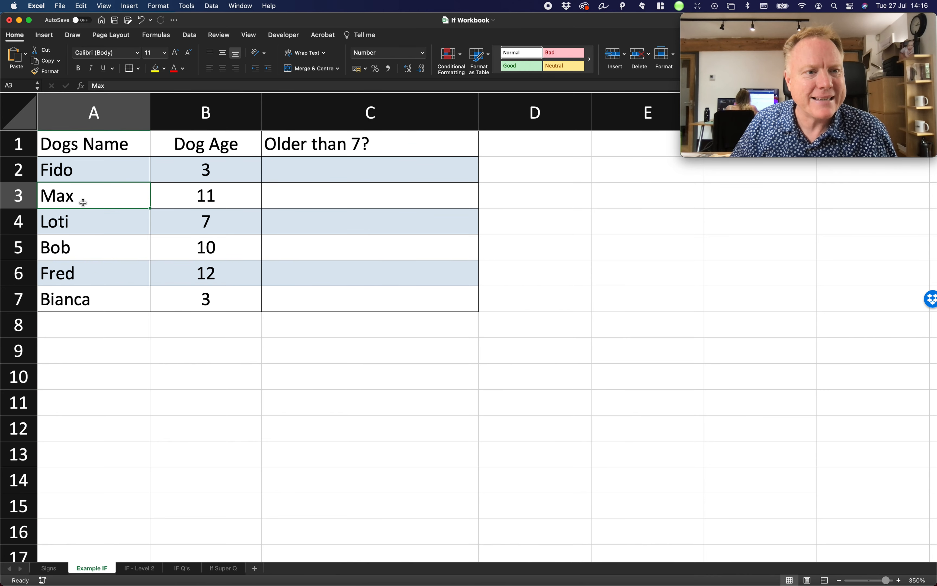
{"action": "left_click", "coordinate": [165, 197]}
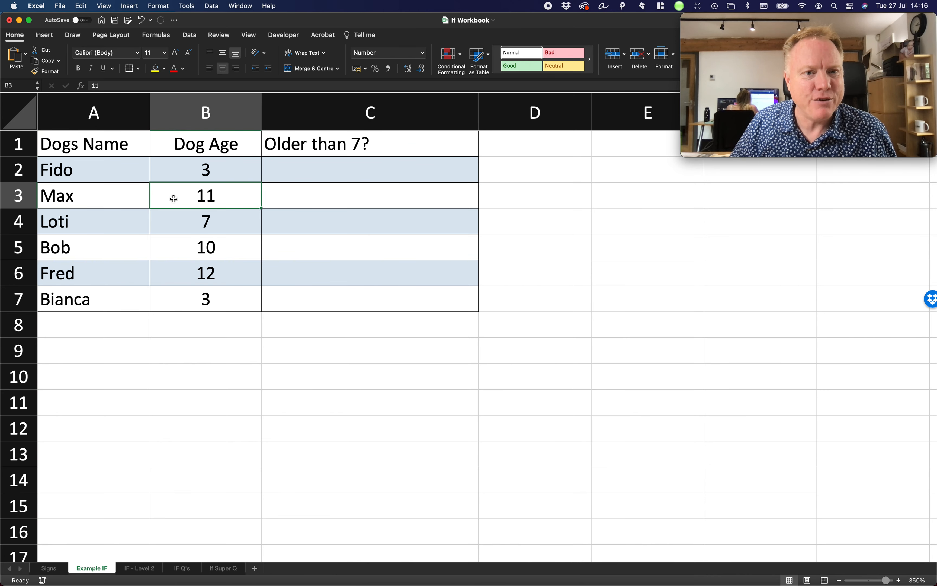
{"action": "left_click", "coordinate": [309, 190]}
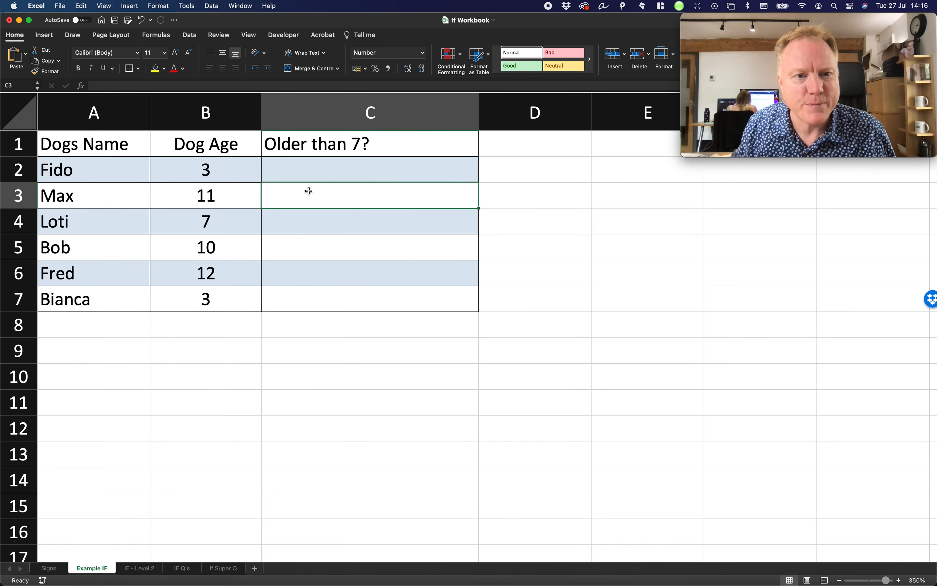
Begin an IF function in cell C2 with the logical test B2>7
{"action": "left_click", "coordinate": [315, 176]}
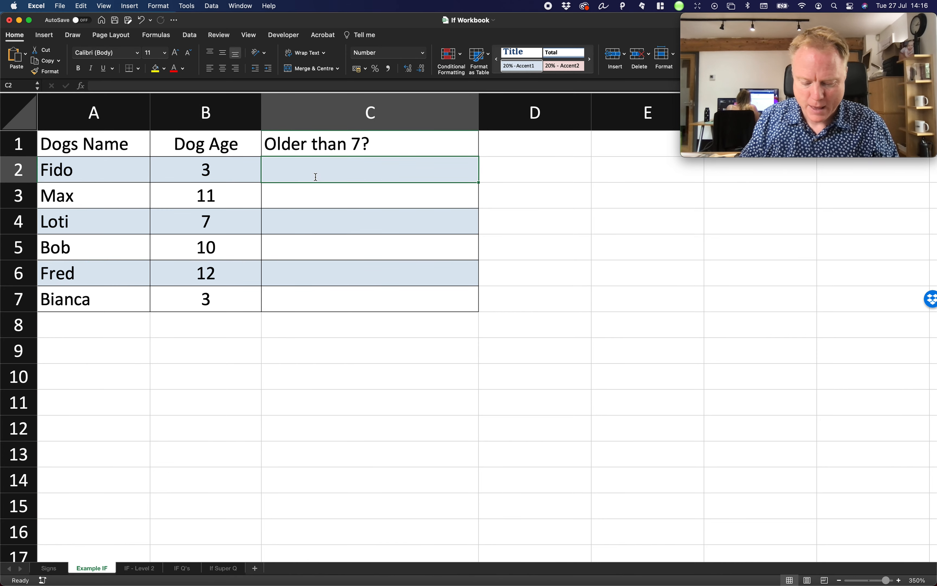
{"action": "type", "text": "=if"}
{"action": "key", "text": "Tab"}
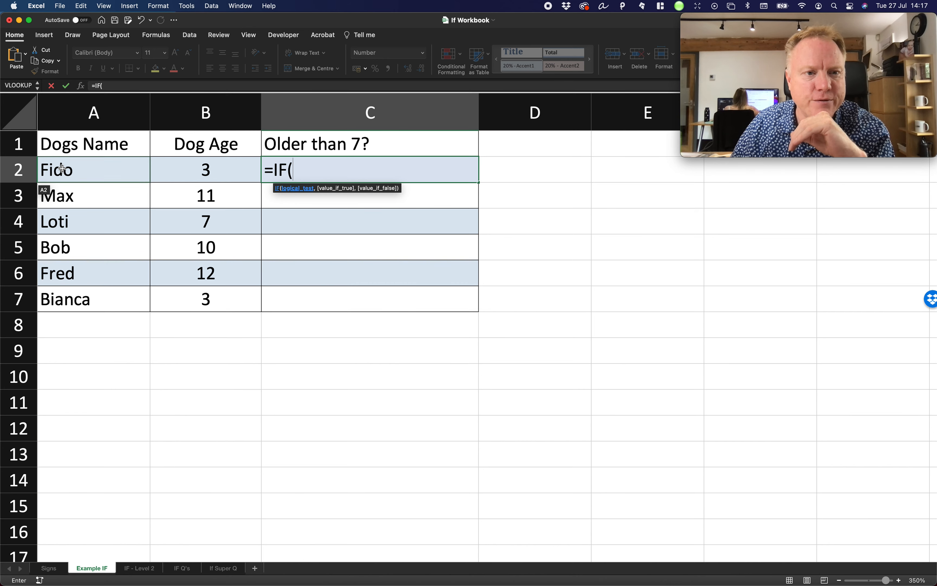
{"action": "left_click", "coordinate": [182, 167]}
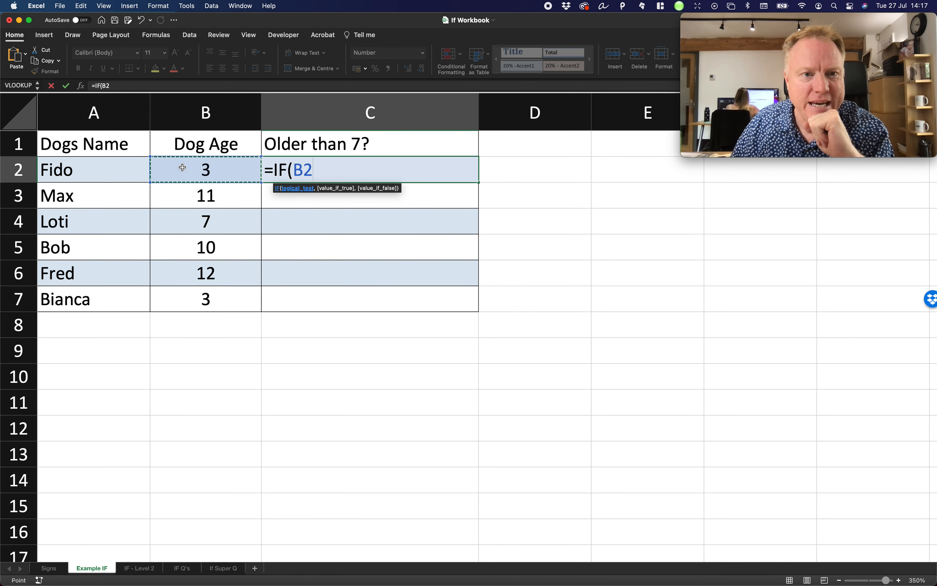
{"action": "type", "text": ">"}
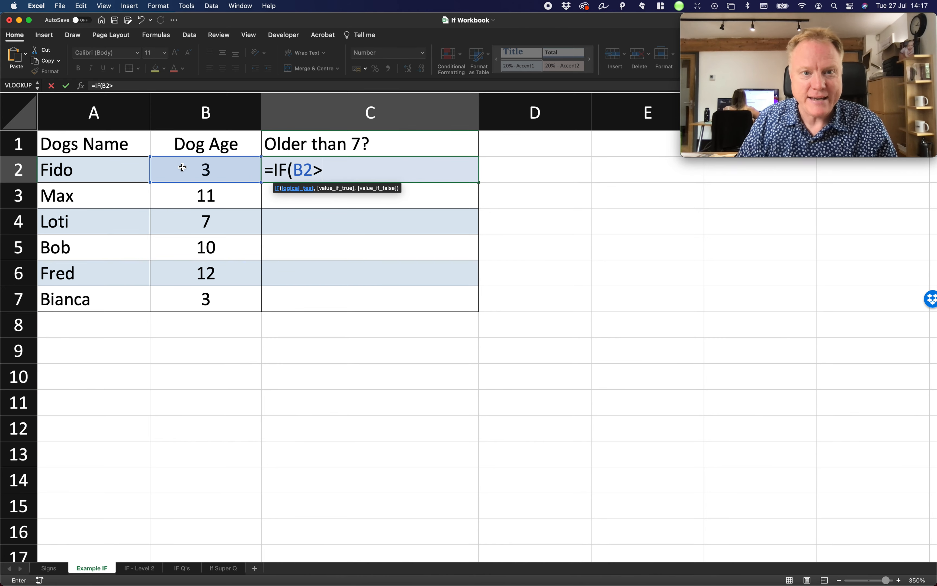
{"action": "type", "text": "7"}
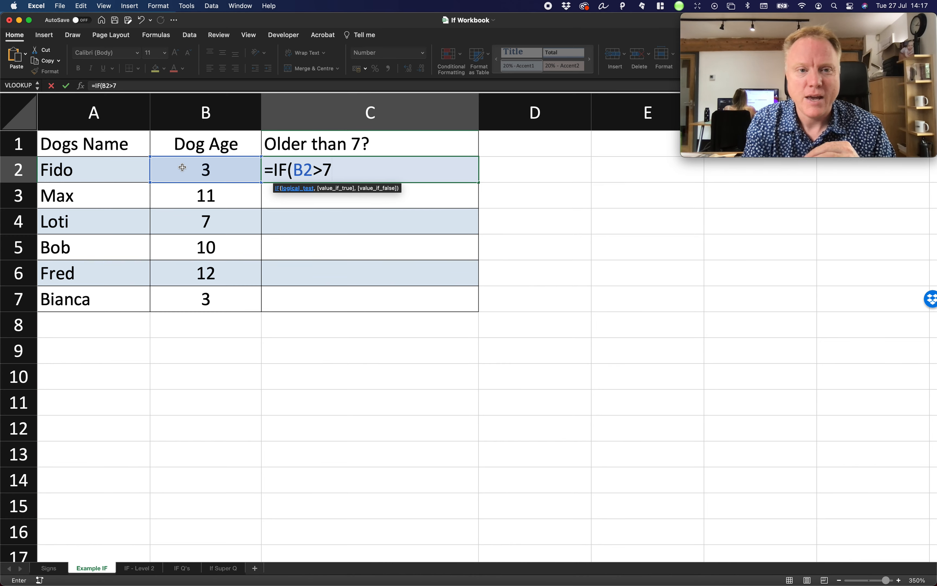
{"action": "type", "text": ","}
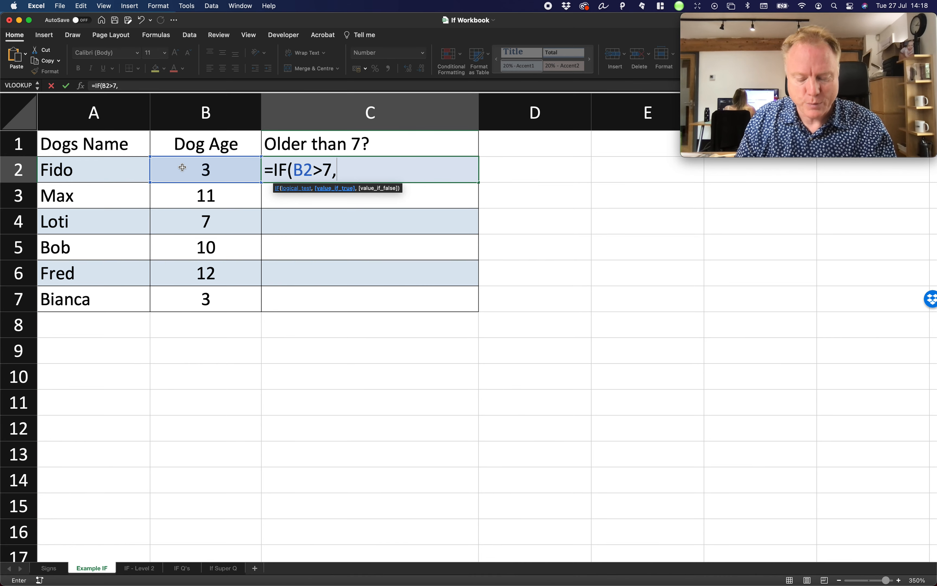
Enter "Yes" in quotation marks as the value if true in the C2 formula
{"action": "type", "text": "Yes"}
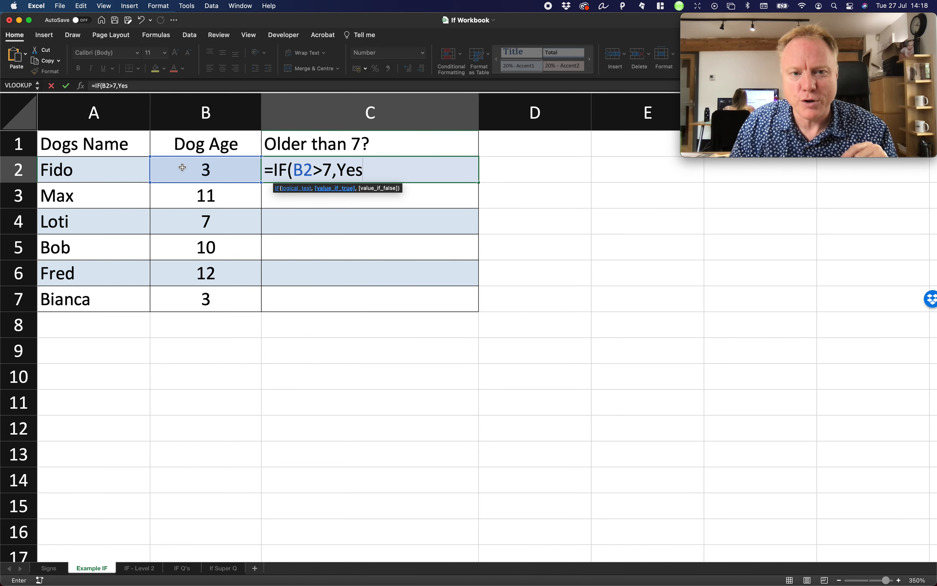
{"action": "key", "text": "BackSpace"}
{"action": "key", "text": "BackSpace"}
{"action": "key", "text": "BackSpace"}
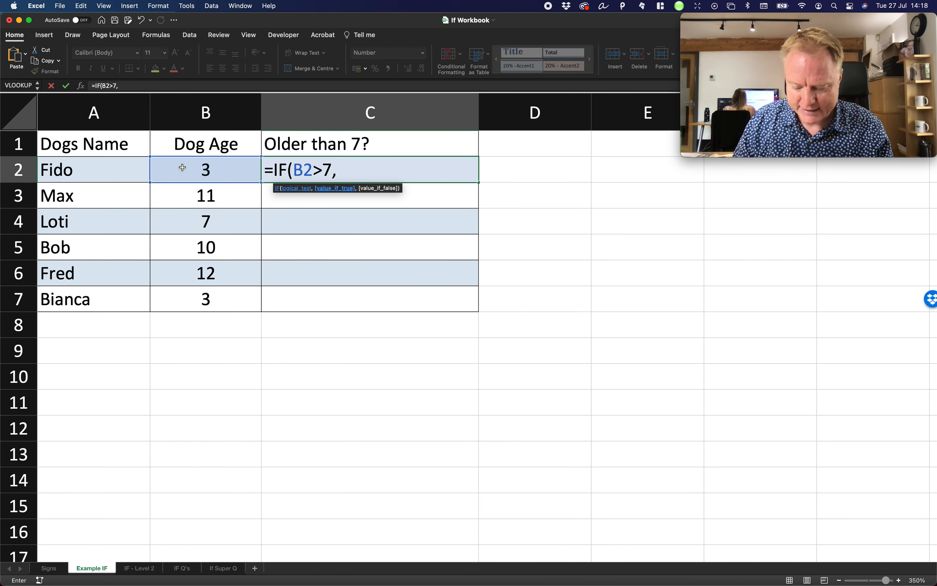
{"action": "type", "text": "\"Yes\""}
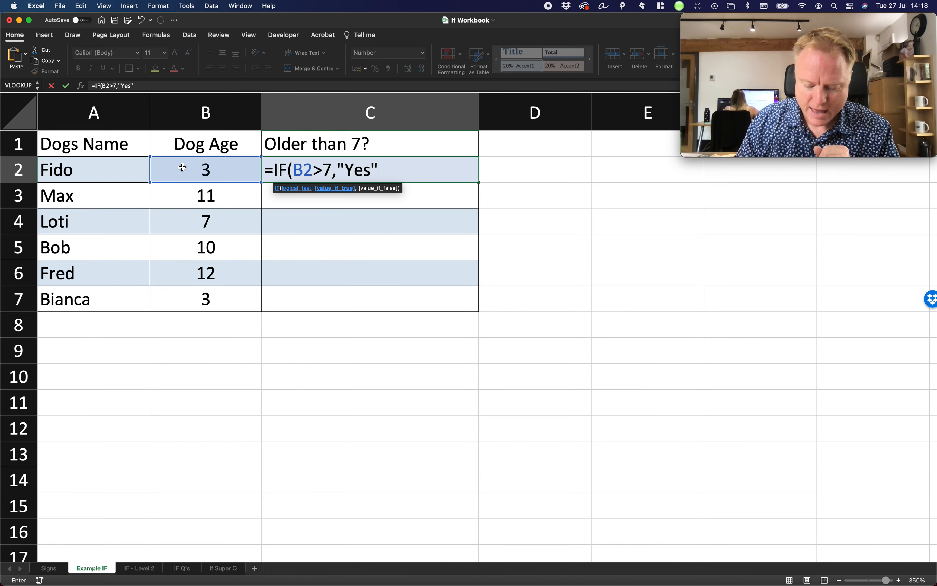
Complete the C2 formula with "No" as the value if false and fill it down to C7
{"action": "type", "text": ","}
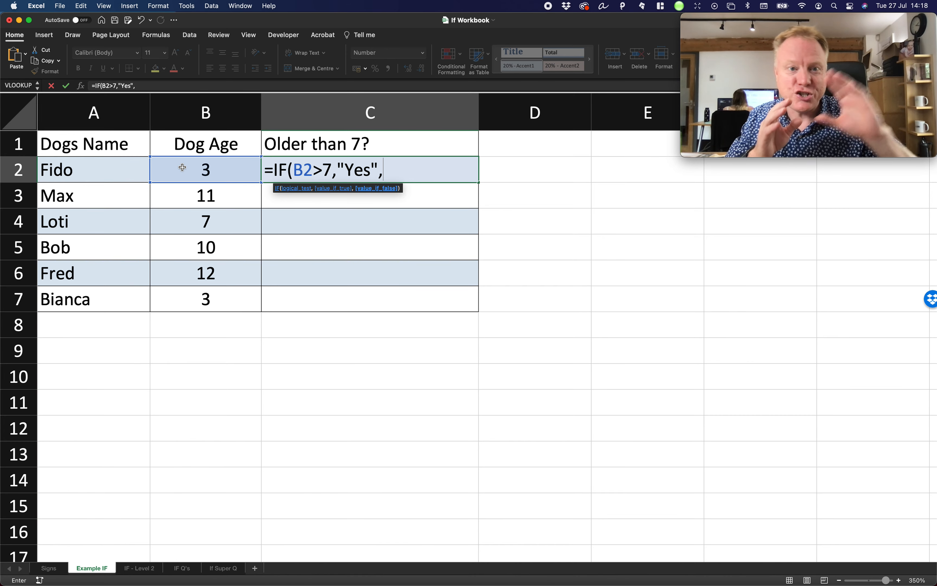
{"action": "type", "text": "\"No\""}
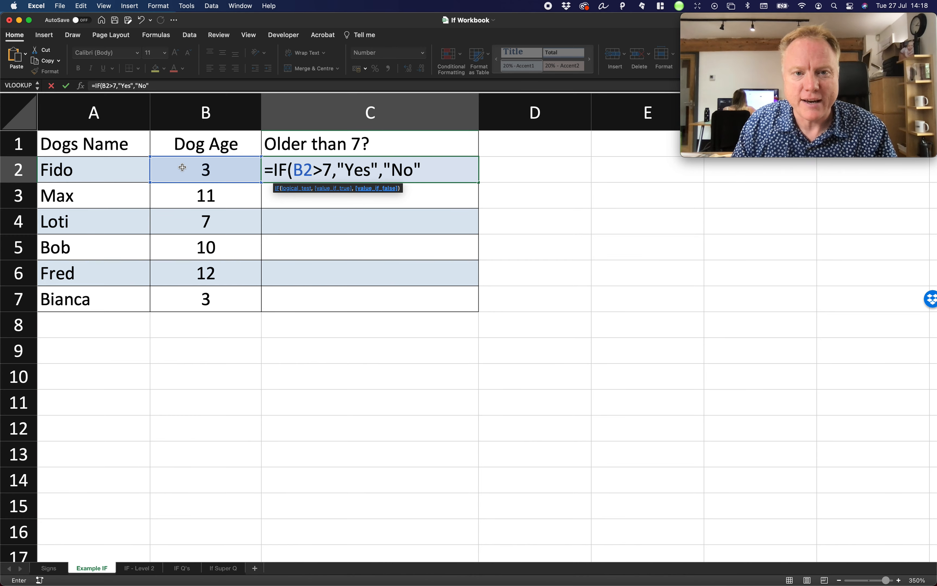
{"action": "type", "text": ")"}
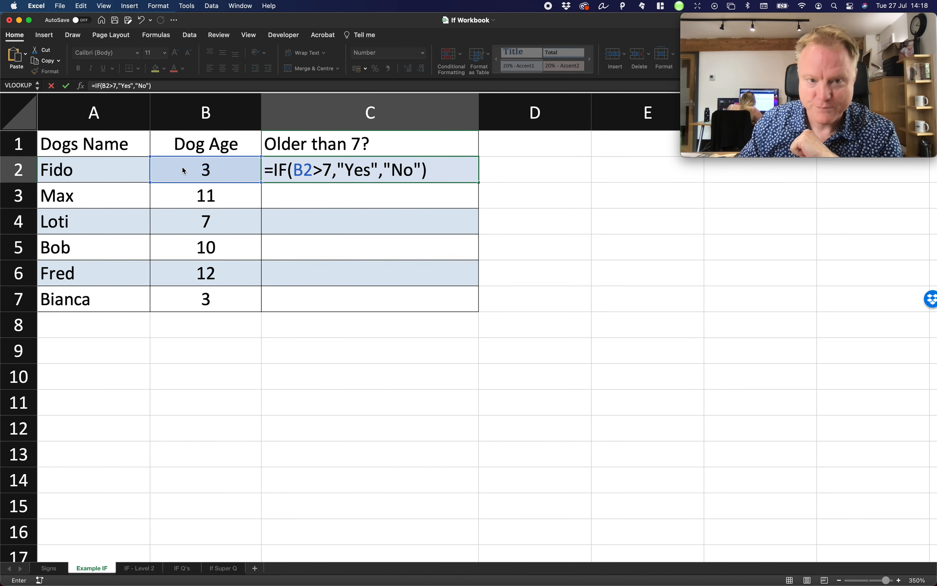
{"action": "key", "text": "Return"}
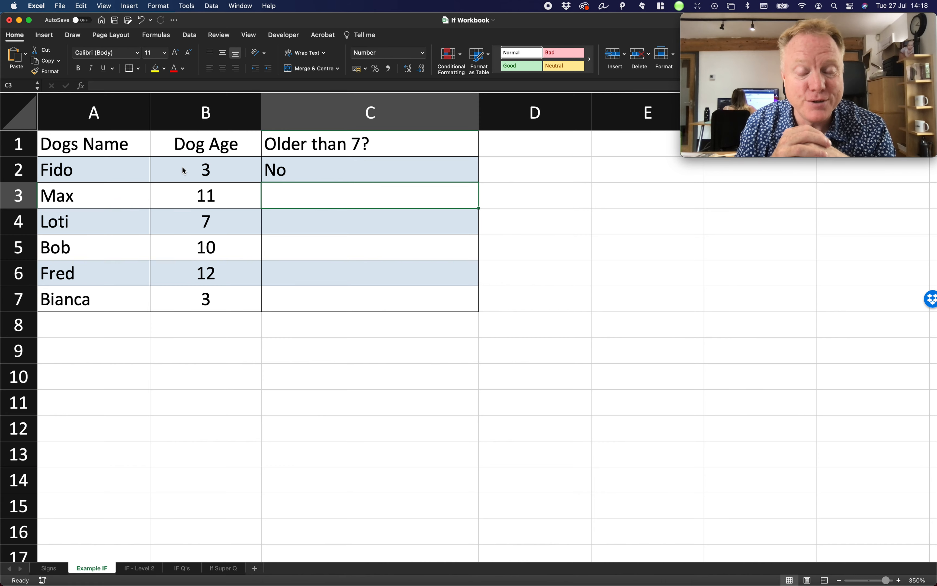
{"action": "left_click", "coordinate": [283, 171]}
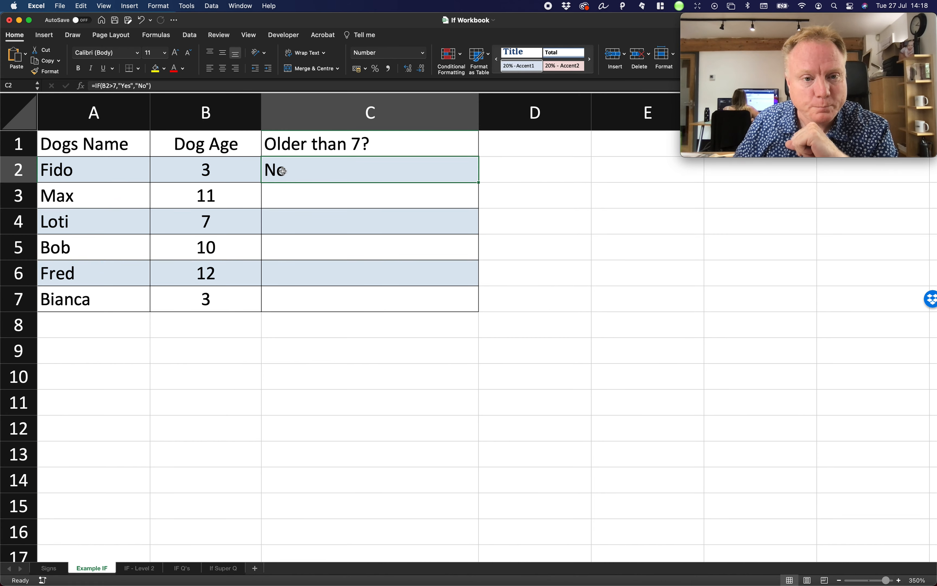
{"action": "double_click", "coordinate": [479, 184]}
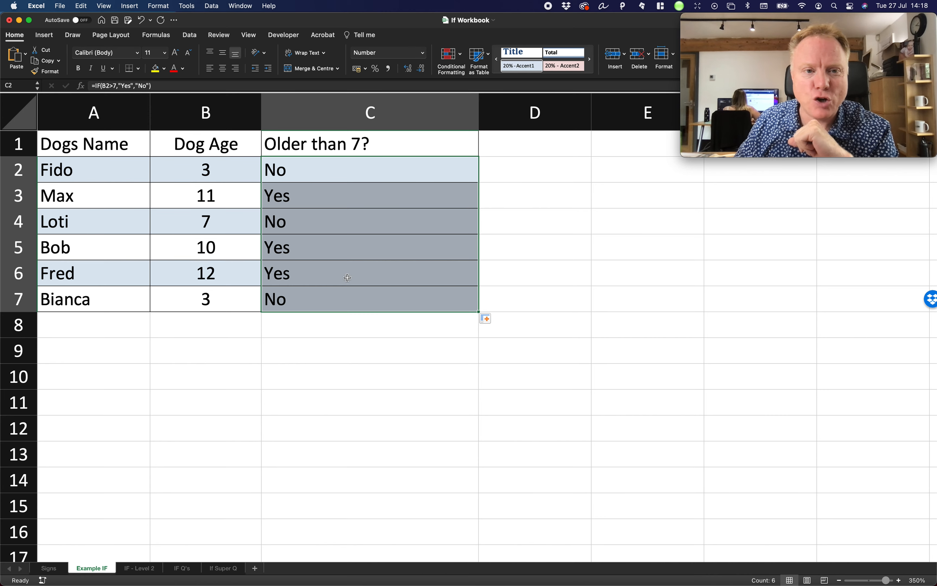
Compare the age cell references in the IF formulas of C2 and C3, leaving both formulas unedited
{"action": "left_click", "coordinate": [295, 197]}
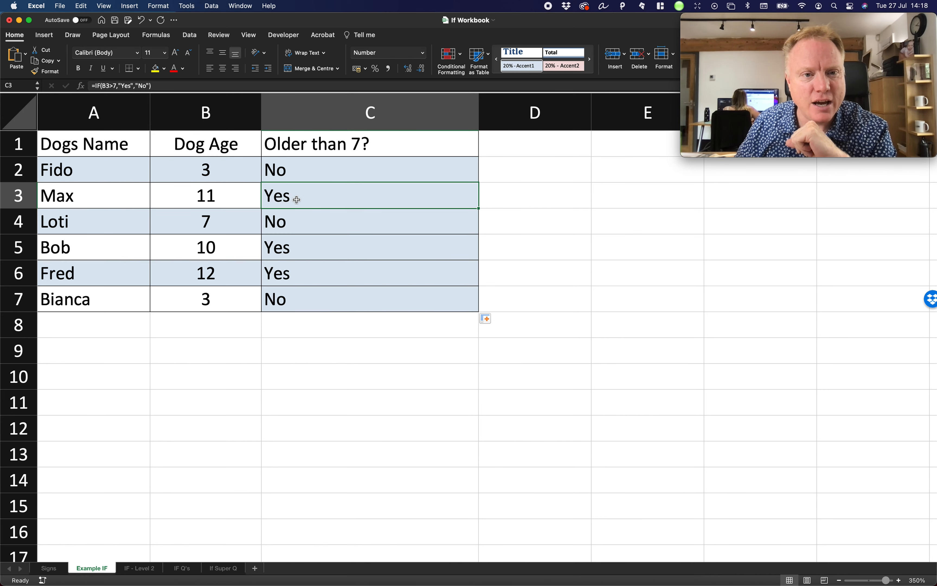
{"action": "left_click", "coordinate": [300, 171]}
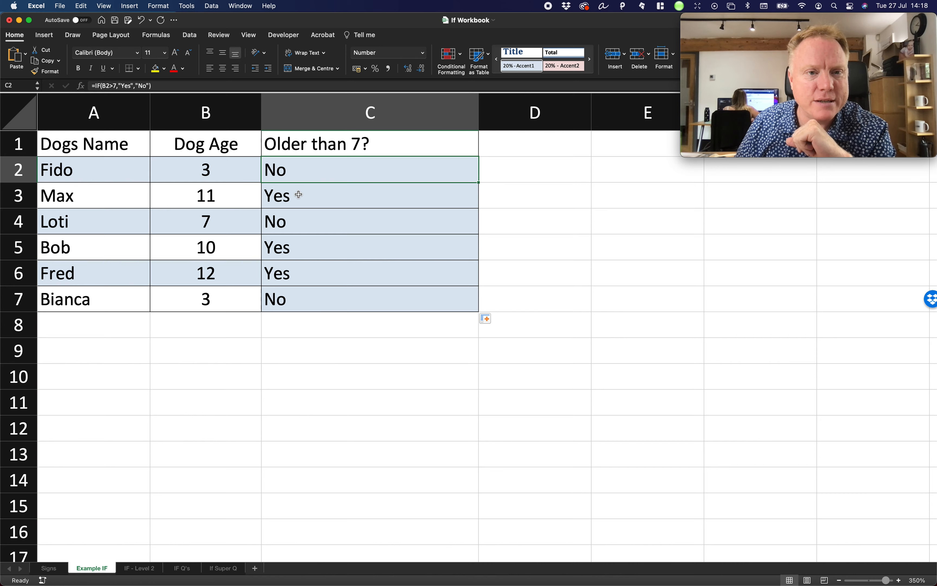
{"action": "double_click", "coordinate": [298, 195]}
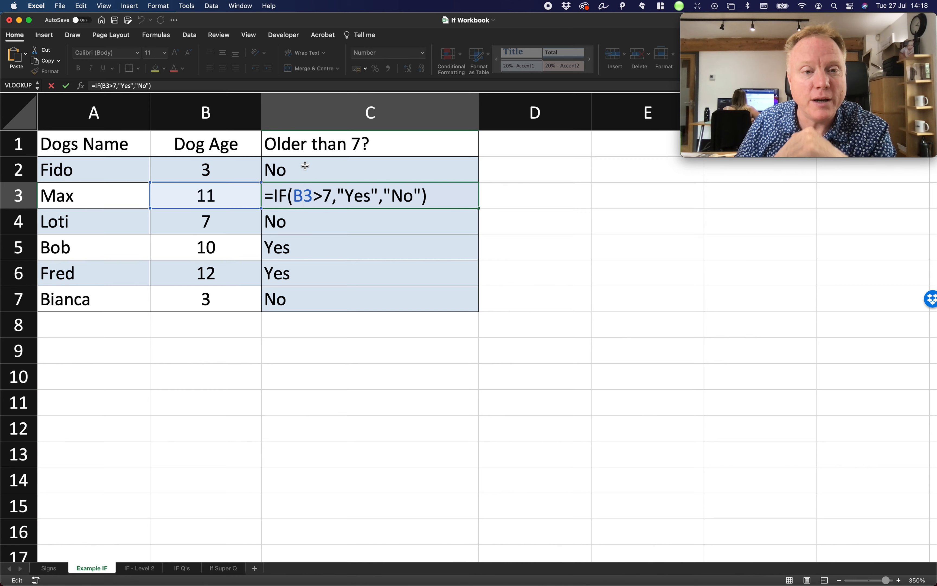
{"action": "left_click_drag", "start_coordinate": [295, 194], "coordinate": [314, 194]}
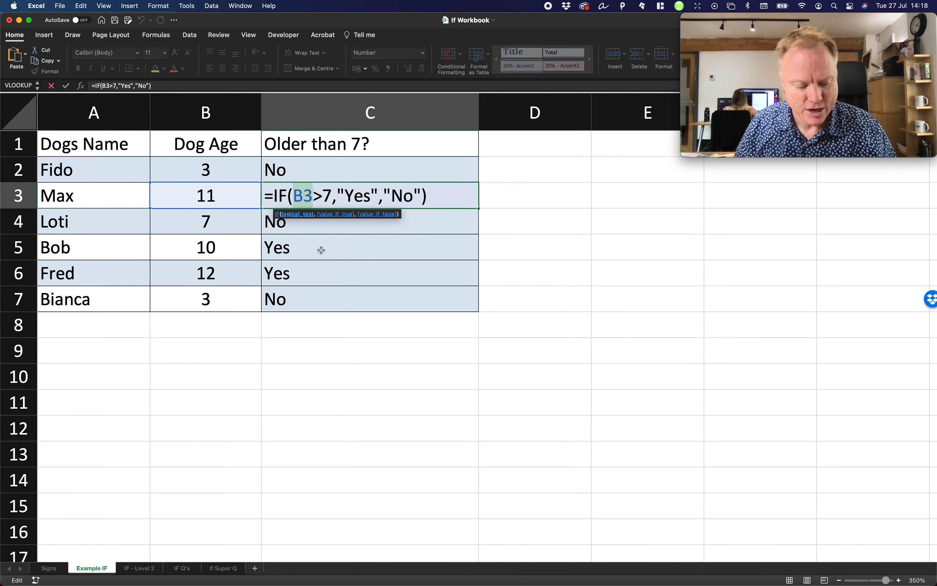
{"action": "key", "text": "Escape"}
{"action": "left_click", "coordinate": [301, 166]}
{"action": "double_click", "coordinate": [301, 165]}
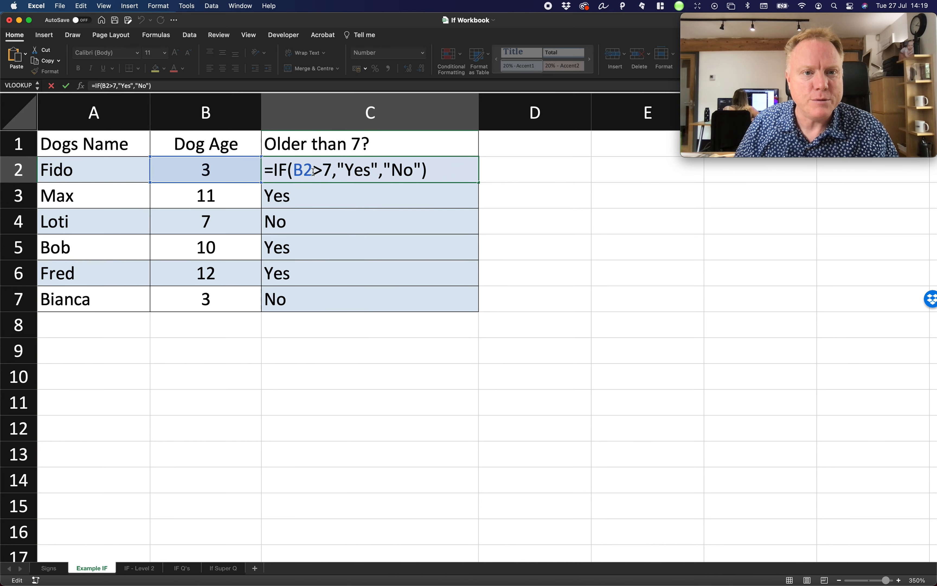
{"action": "left_click_drag", "start_coordinate": [313, 171], "coordinate": [297, 174]}
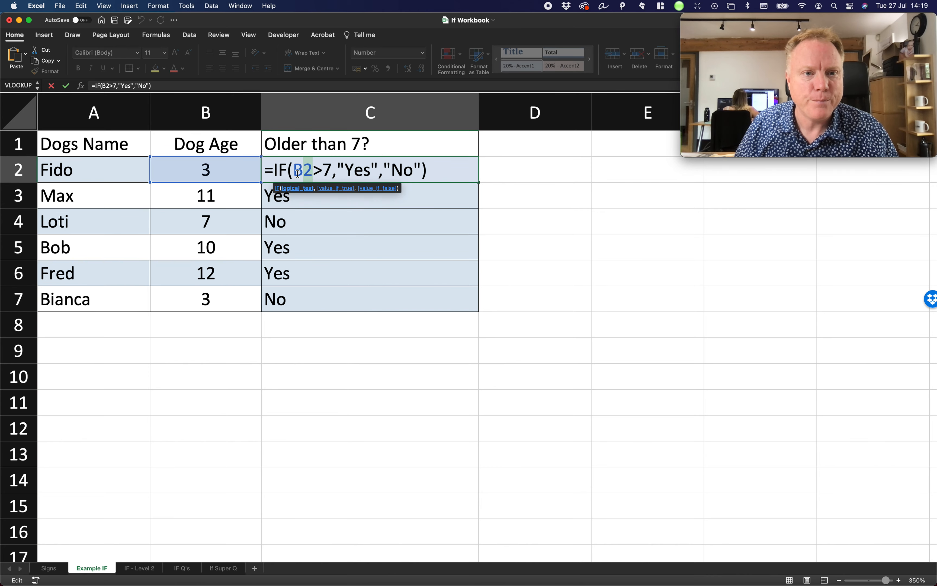
{"action": "key", "text": "Escape"}
{"action": "left_click", "coordinate": [301, 195]}
{"action": "double_click", "coordinate": [310, 194]}
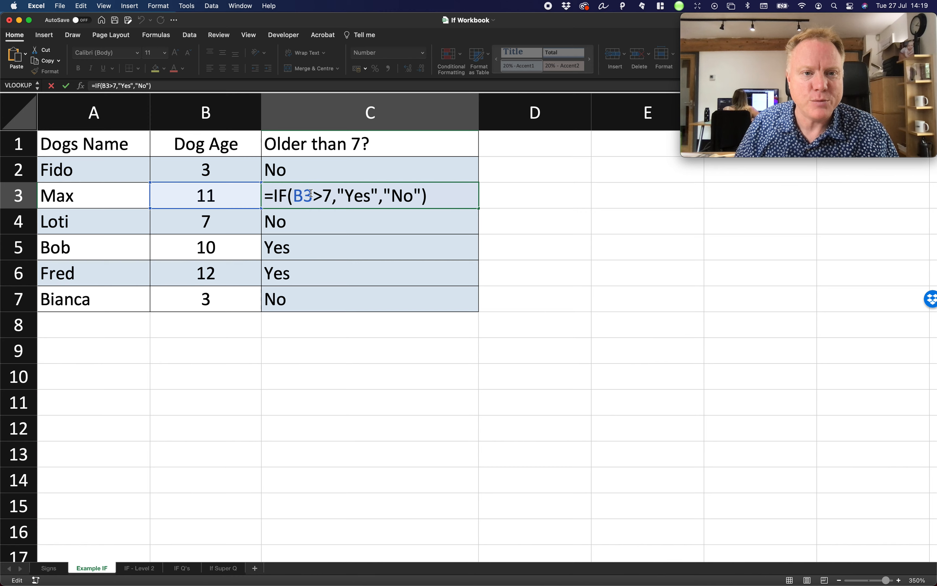
{"action": "left_click_drag", "start_coordinate": [311, 193], "coordinate": [296, 193]}
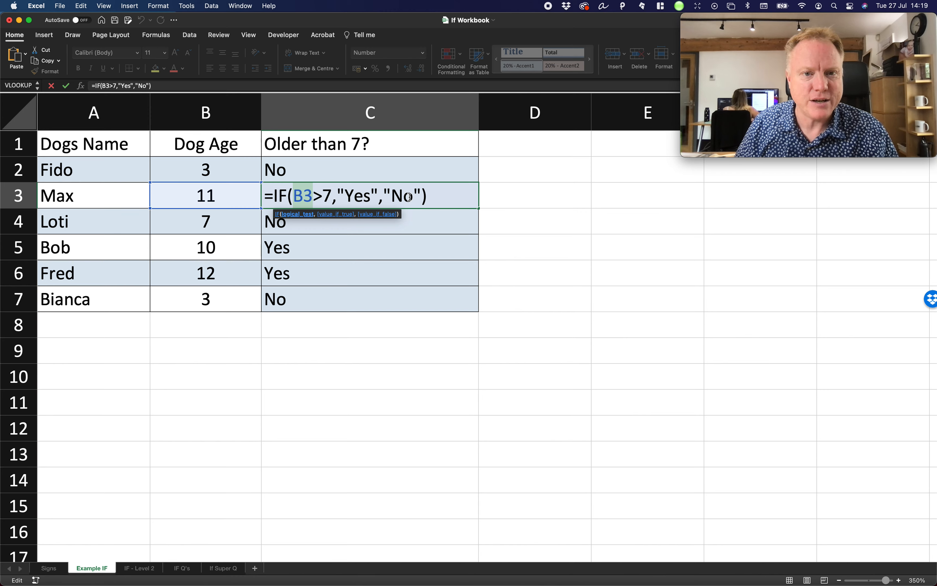
{"action": "key", "text": "Escape"}
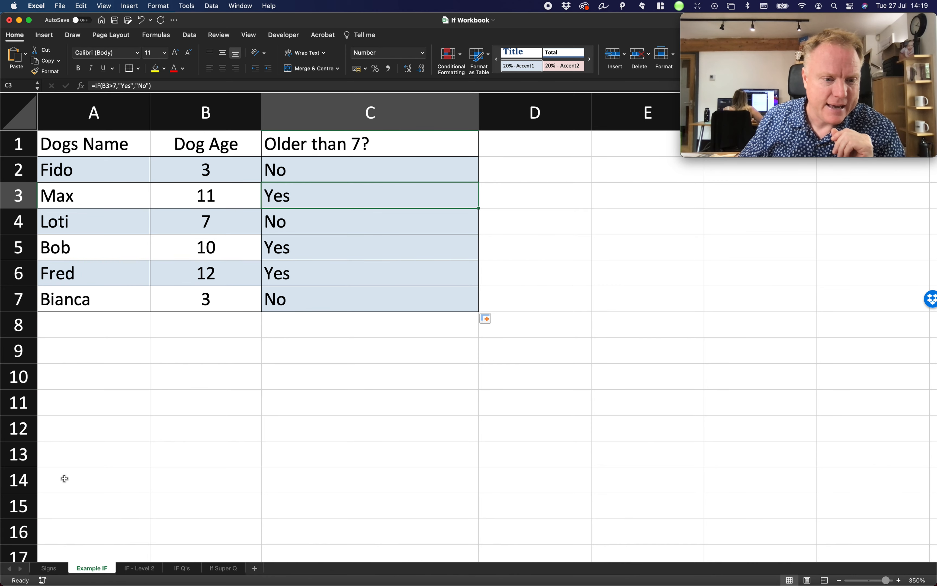
Examine the practice tables and question boxes on the IF - Level 2 sheet at 180% zoom
{"action": "left_click", "coordinate": [147, 569]}
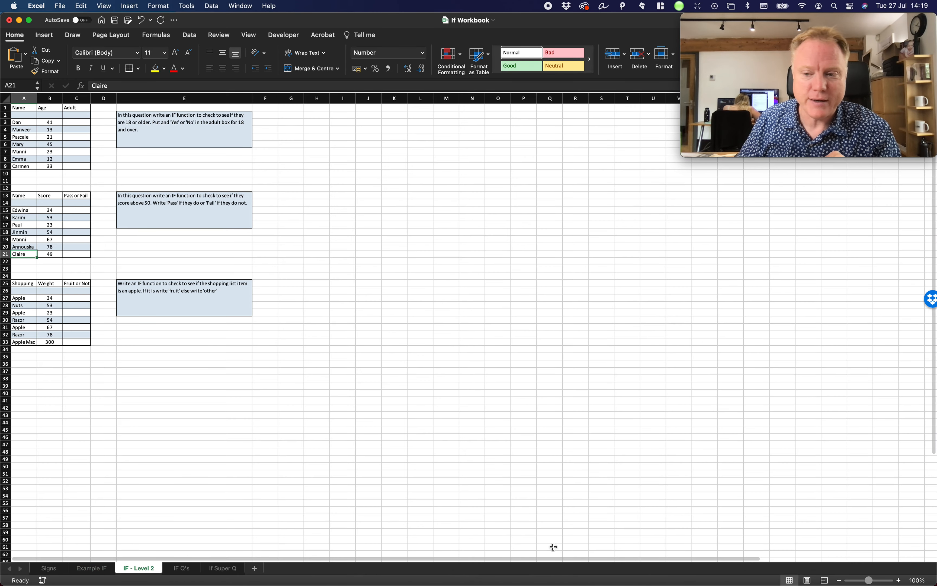
{"action": "left_click", "coordinate": [899, 581]}
{"action": "left_click", "coordinate": [899, 580]}
{"action": "left_click", "coordinate": [900, 581]}
{"action": "left_click", "coordinate": [899, 581]}
{"action": "left_click", "coordinate": [899, 581]}
{"action": "left_click", "coordinate": [899, 581]}
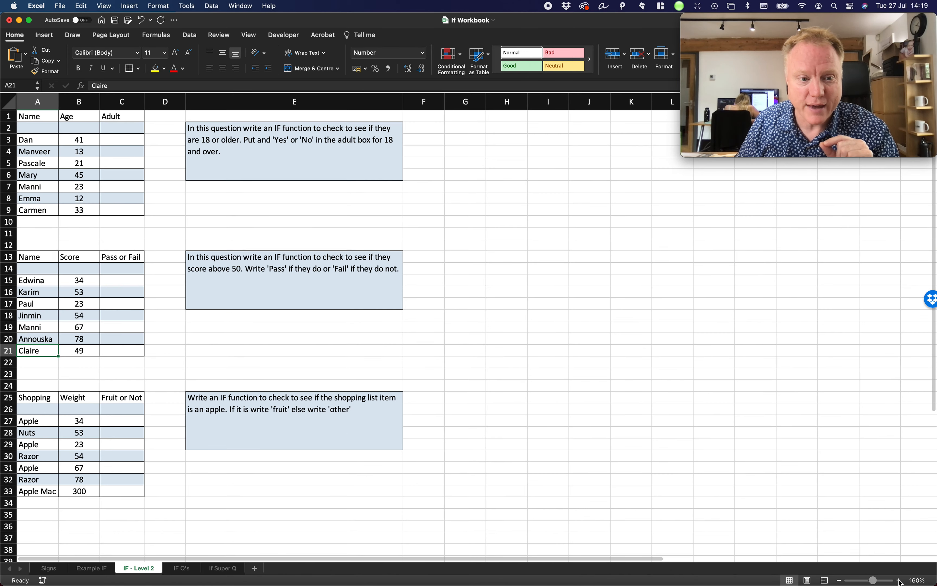
{"action": "left_click", "coordinate": [900, 581]}
{"action": "left_click", "coordinate": [899, 581]}
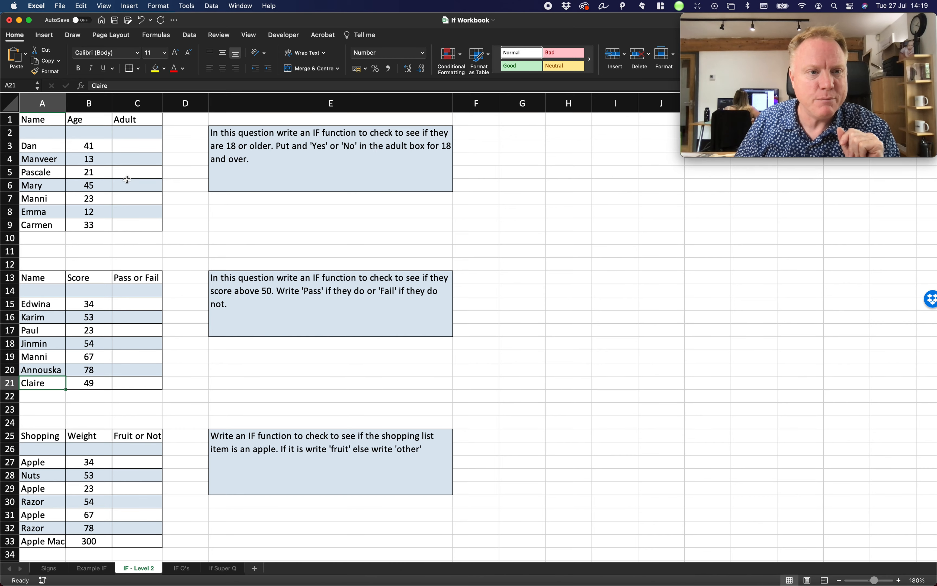
Review the first data row of each IF - Level 2 table, the empty Adult column and the 18-or-older question
{"action": "left_click_drag", "start_coordinate": [127, 148], "coordinate": [131, 222]}
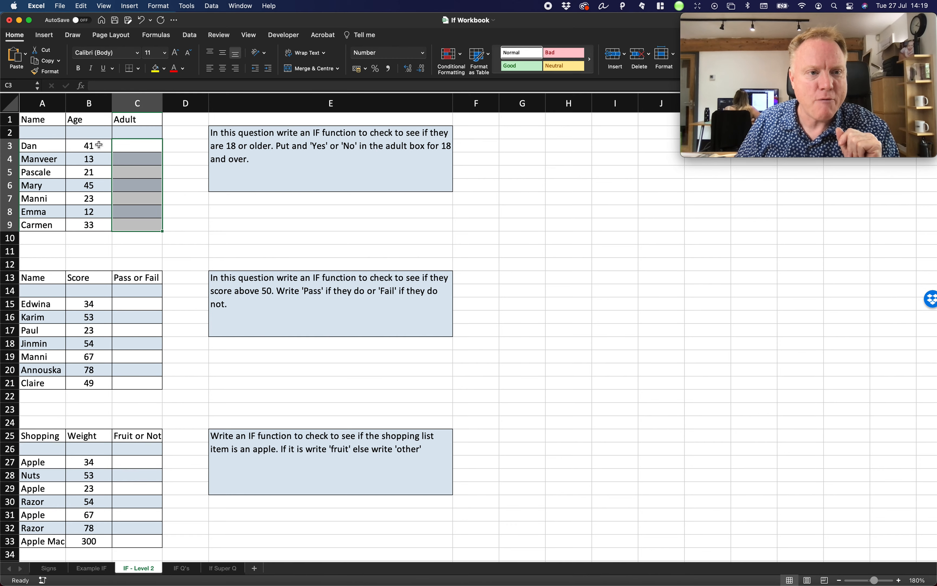
{"action": "left_click_drag", "start_coordinate": [47, 145], "coordinate": [155, 145]}
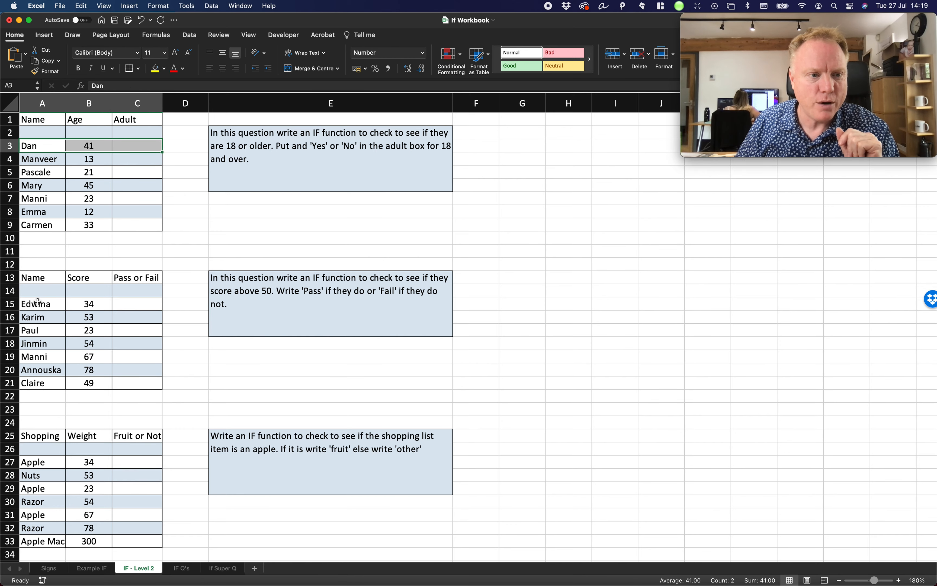
{"action": "left_click_drag", "start_coordinate": [38, 302], "coordinate": [133, 304]}
{"action": "left_click_drag", "start_coordinate": [35, 462], "coordinate": [127, 457]}
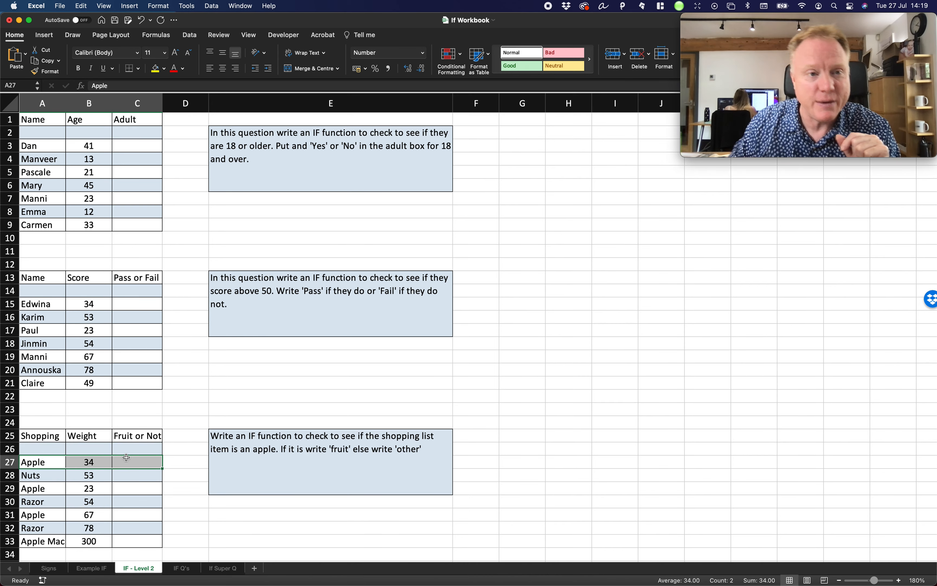
{"action": "left_click", "coordinate": [334, 137]}
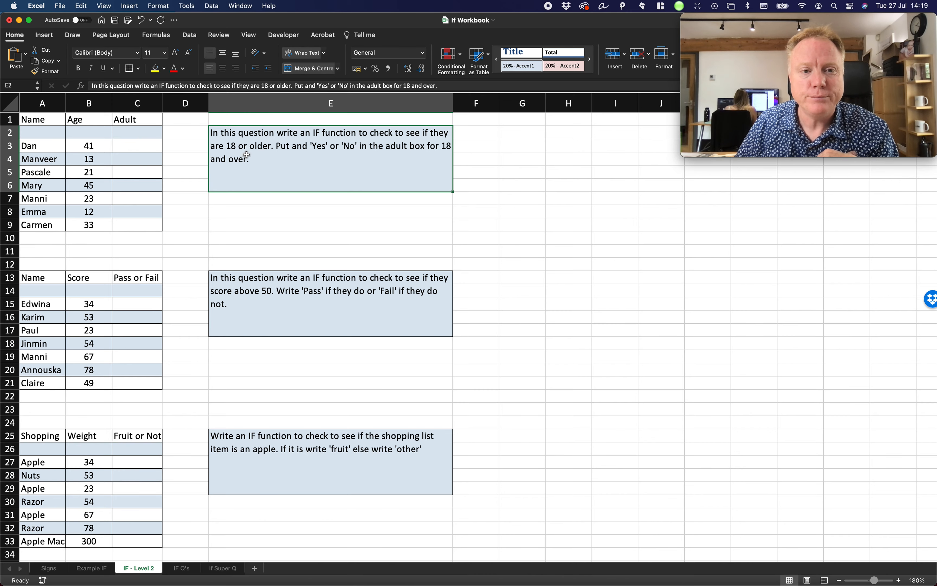
On the Example IF sheet, change the logical test in C4 to B4>=7
{"action": "left_click", "coordinate": [89, 568]}
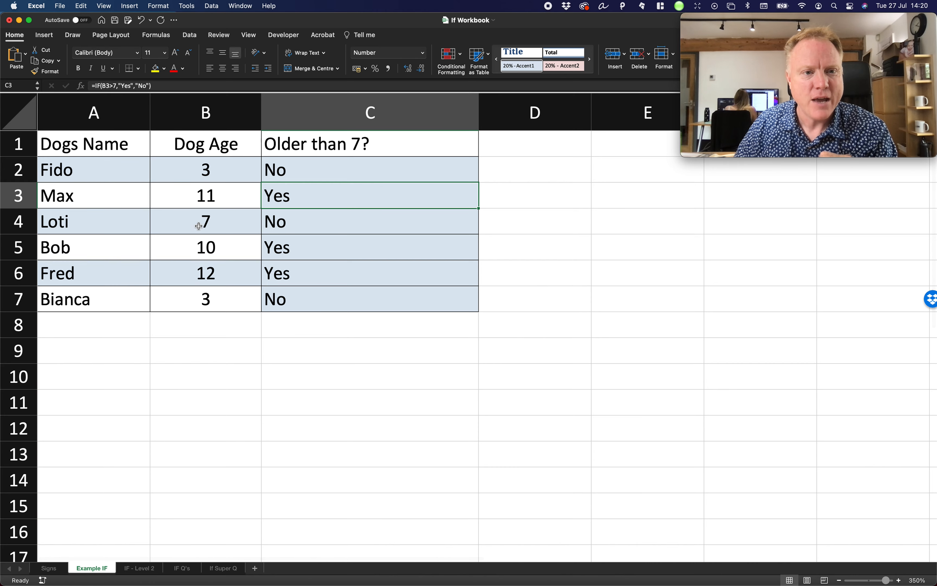
{"action": "left_click", "coordinate": [204, 217]}
{"action": "left_click", "coordinate": [316, 144]}
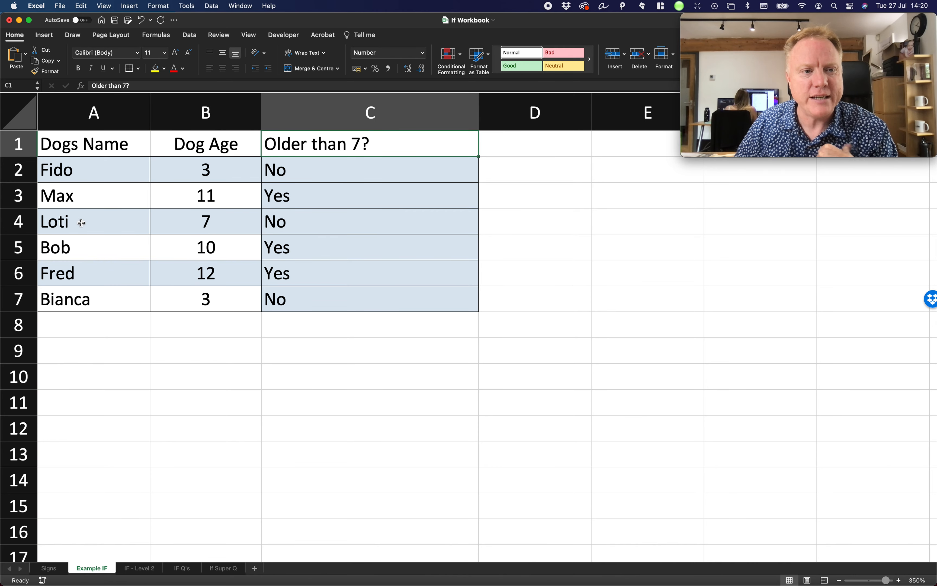
{"action": "left_click_drag", "start_coordinate": [82, 223], "coordinate": [159, 219]}
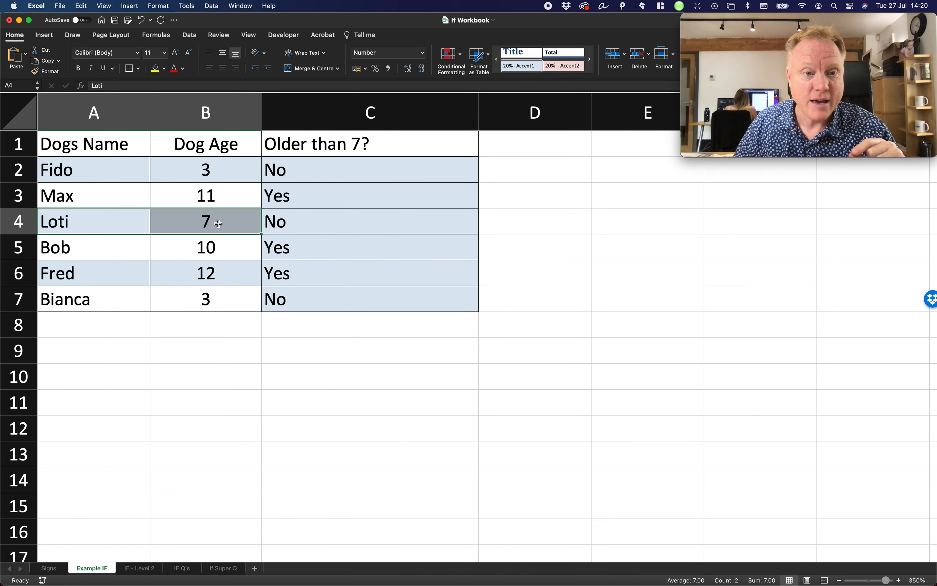
{"action": "double_click", "coordinate": [288, 222]}
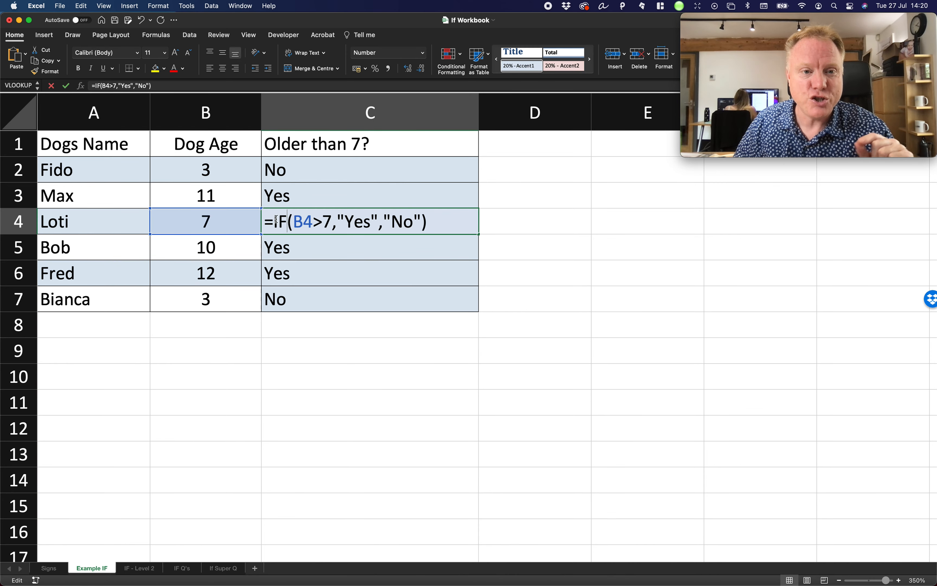
{"action": "left_click", "coordinate": [324, 223]}
{"action": "type", "text": "="}
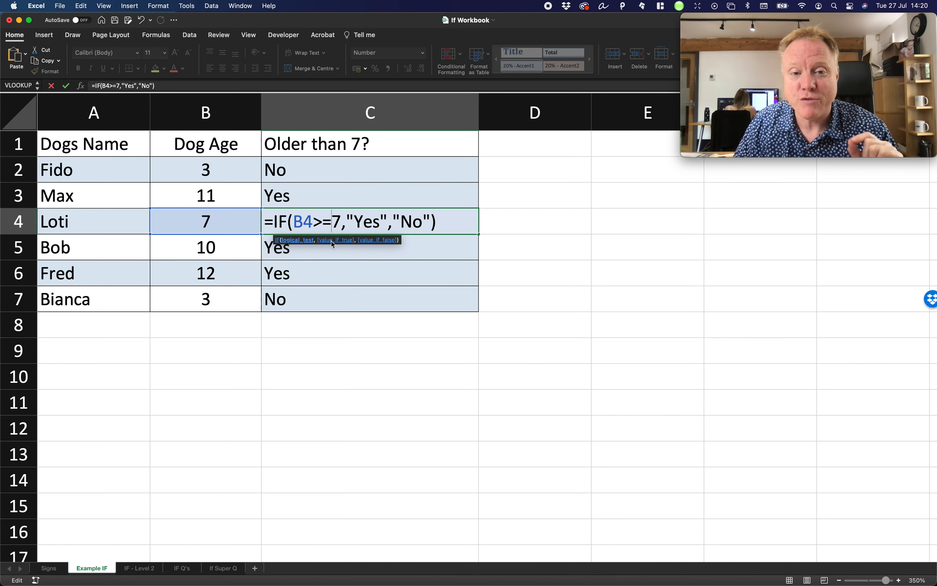
{"action": "key", "text": "Return"}
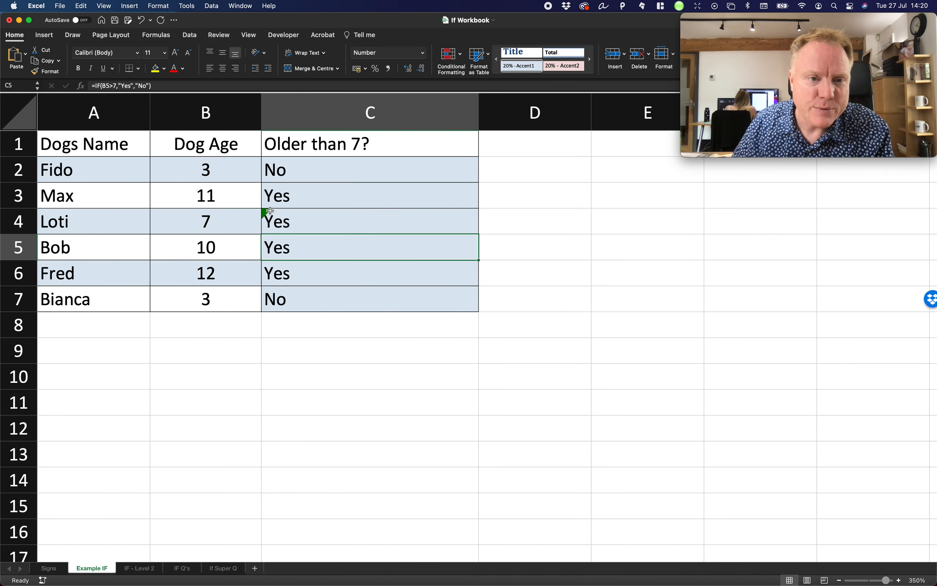
Check the error options for the C4 formula and dismiss them without applying any
{"action": "left_click", "coordinate": [269, 219]}
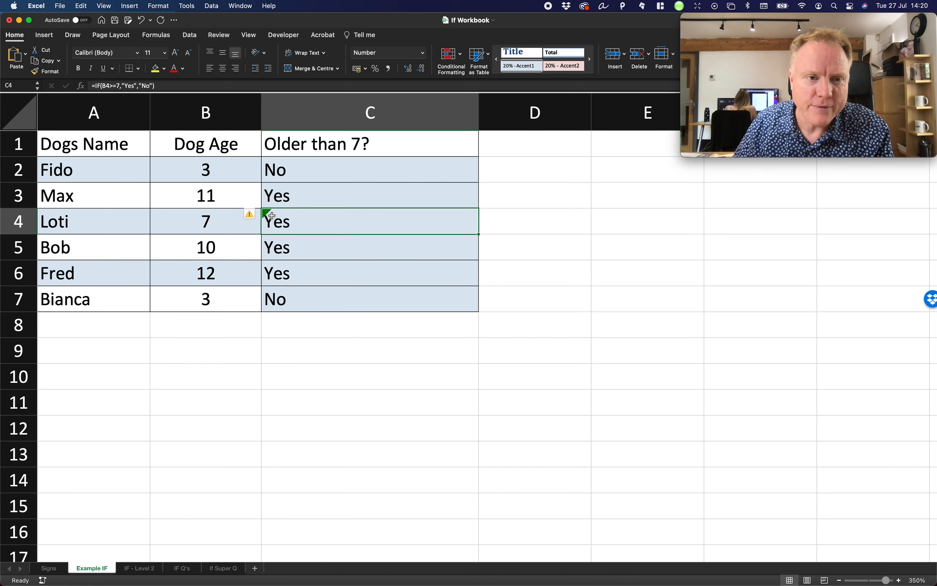
{"action": "left_click", "coordinate": [257, 214]}
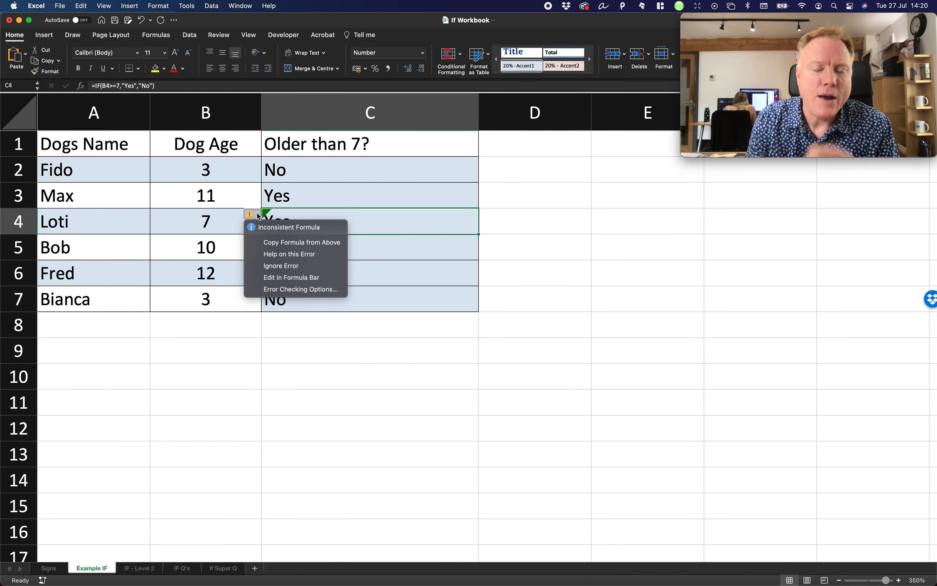
{"action": "left_click", "coordinate": [309, 213]}
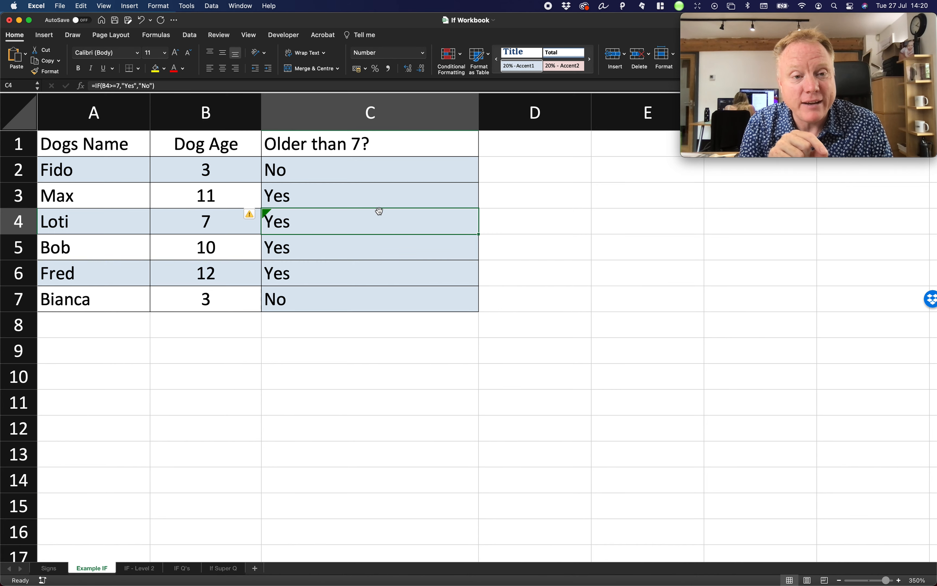
Compare the comparison operator in C4 with the IF formulas in C3 and C5, leaving every formula in C2:C7 unedited
{"action": "double_click", "coordinate": [375, 220]}
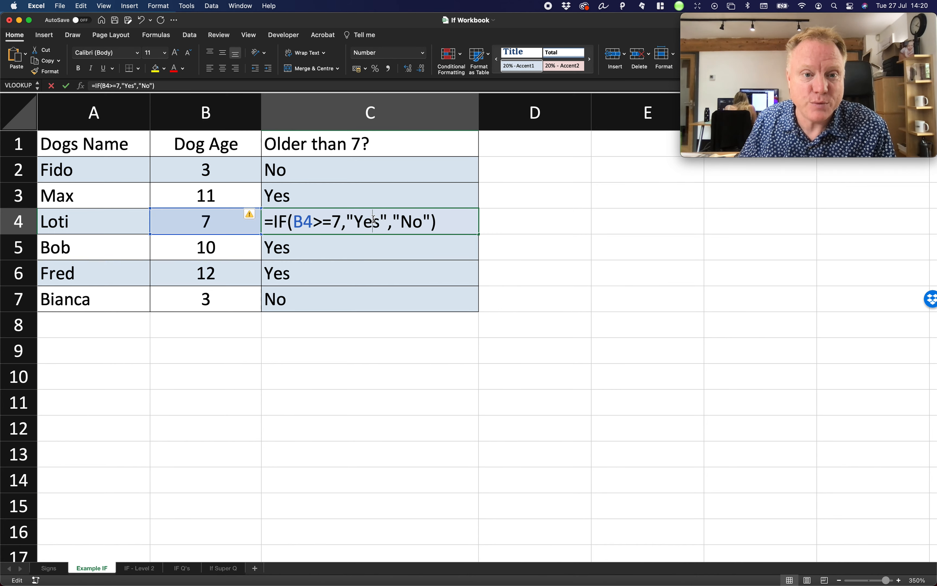
{"action": "left_click_drag", "start_coordinate": [332, 220], "coordinate": [323, 220]}
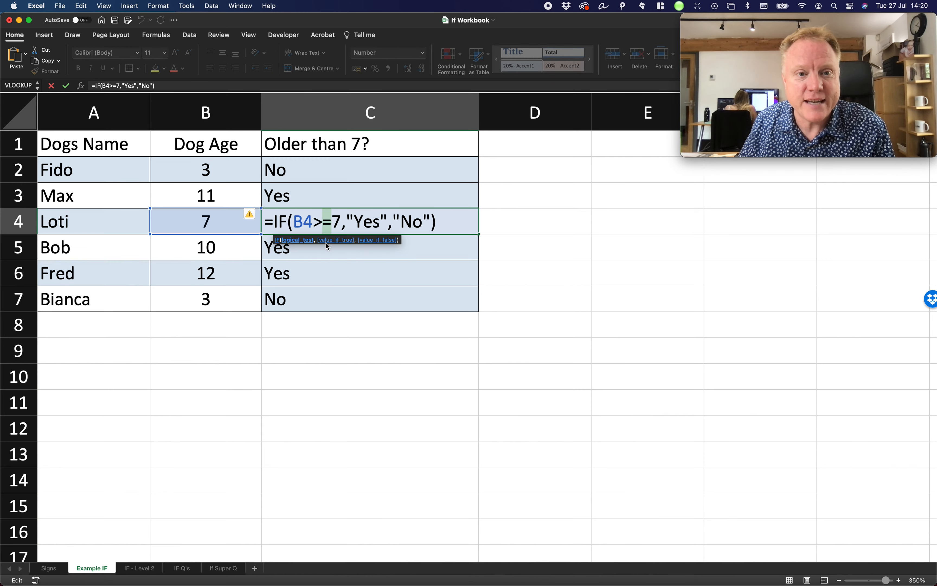
{"action": "key", "text": "Return"}
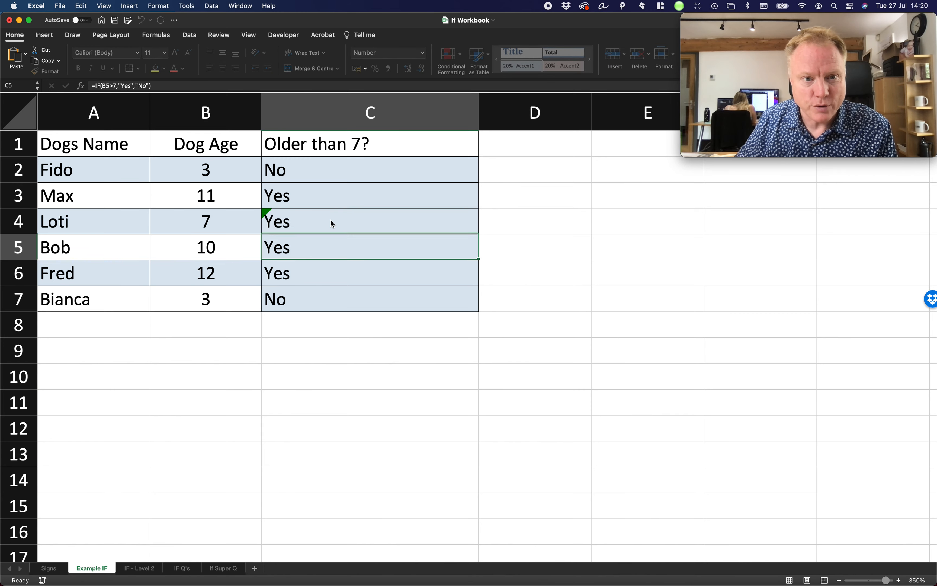
{"action": "double_click", "coordinate": [324, 199]}
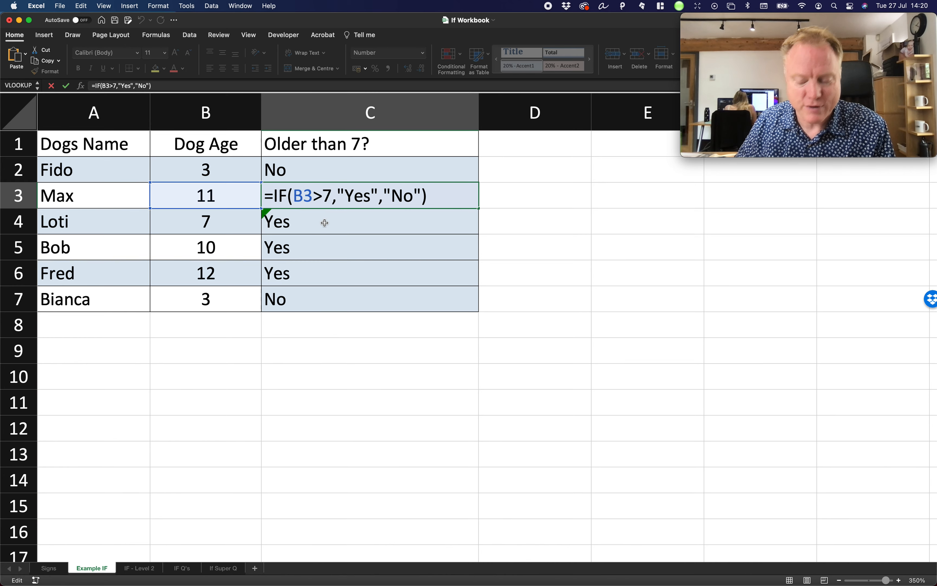
{"action": "key", "text": "Return"}
{"action": "double_click", "coordinate": [322, 248]}
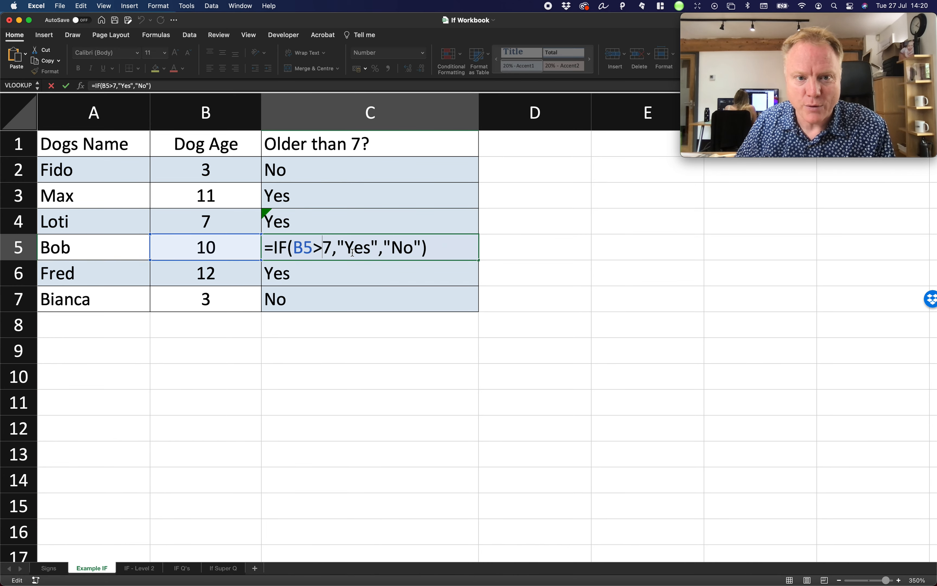
{"action": "left_click", "coordinate": [296, 219]}
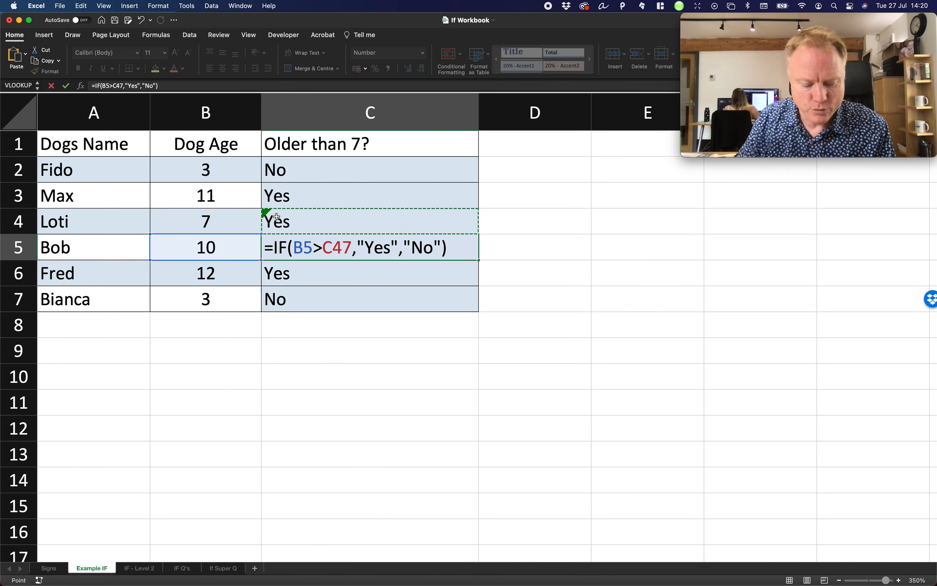
{"action": "key", "text": "Escape"}
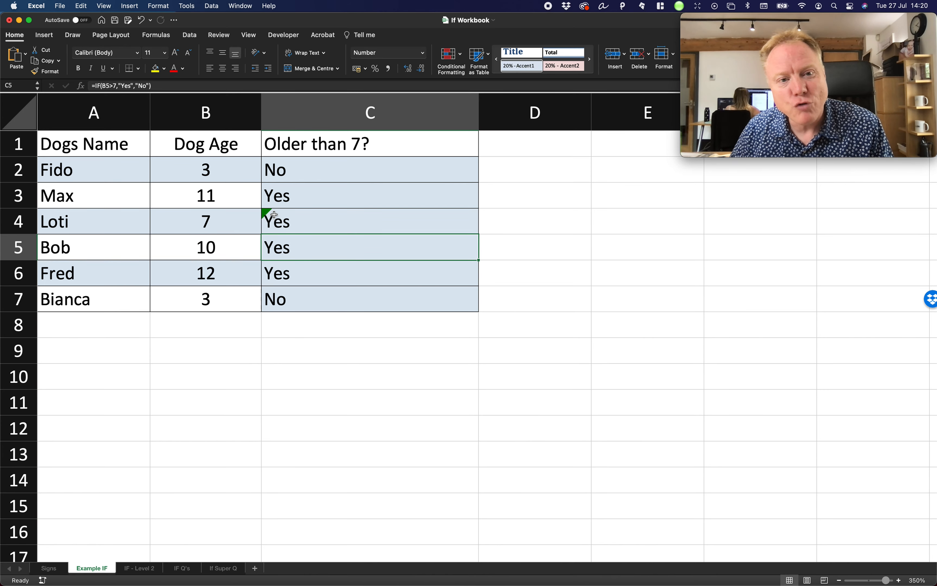
{"action": "left_click_drag", "start_coordinate": [292, 169], "coordinate": [301, 300]}
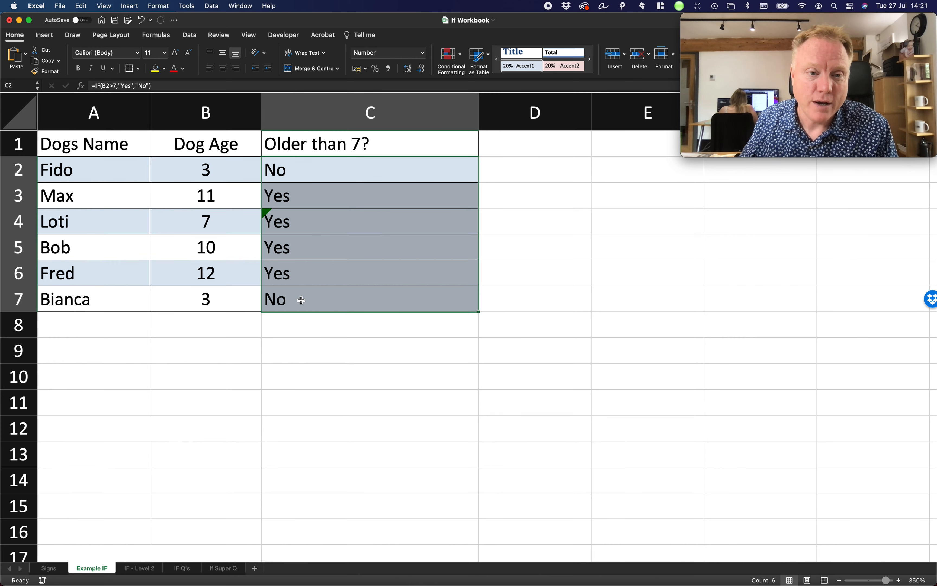
{"action": "left_click", "coordinate": [303, 227]}
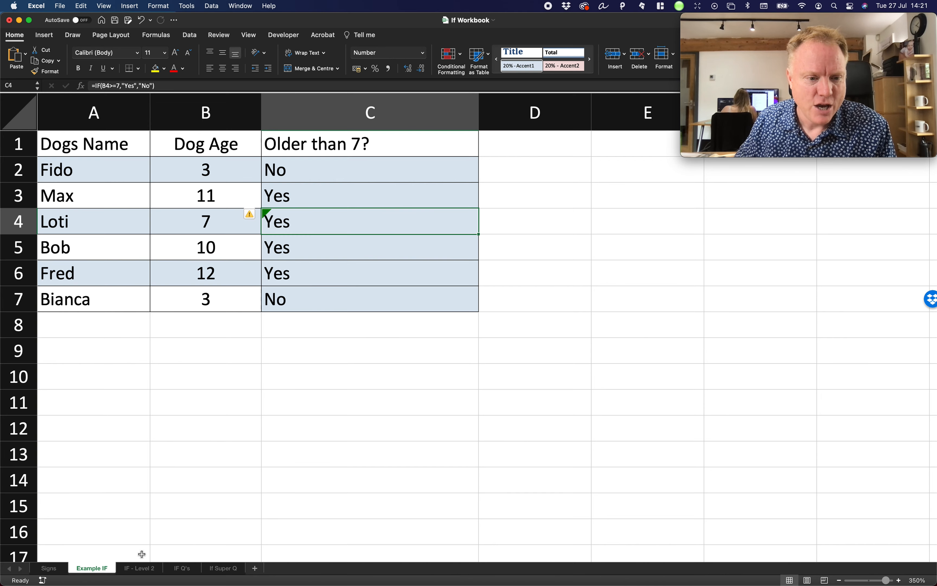
On the IF - Level 2 sheet, review the Adult question and the Pass or Fail question with its scores
{"action": "left_click", "coordinate": [151, 569]}
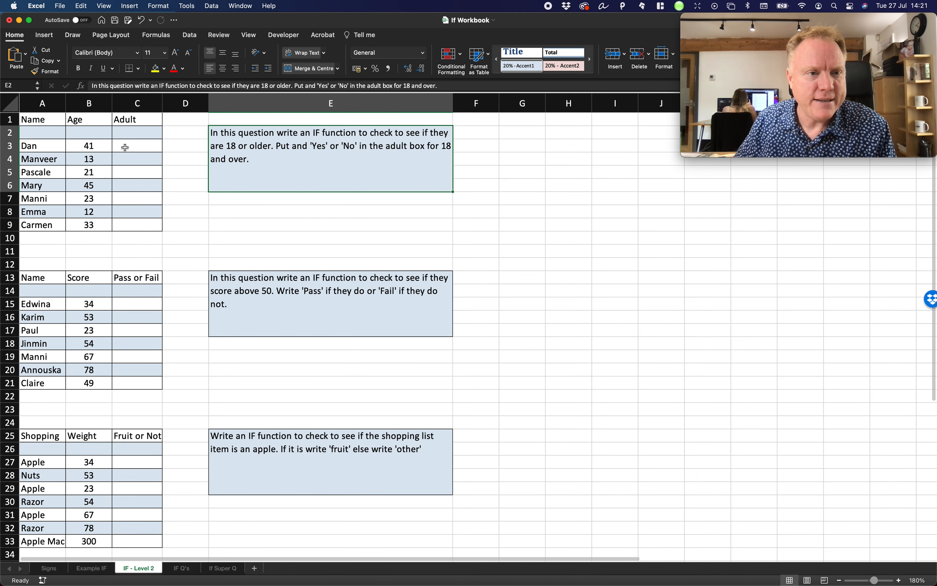
{"action": "left_click_drag", "start_coordinate": [121, 147], "coordinate": [118, 191]}
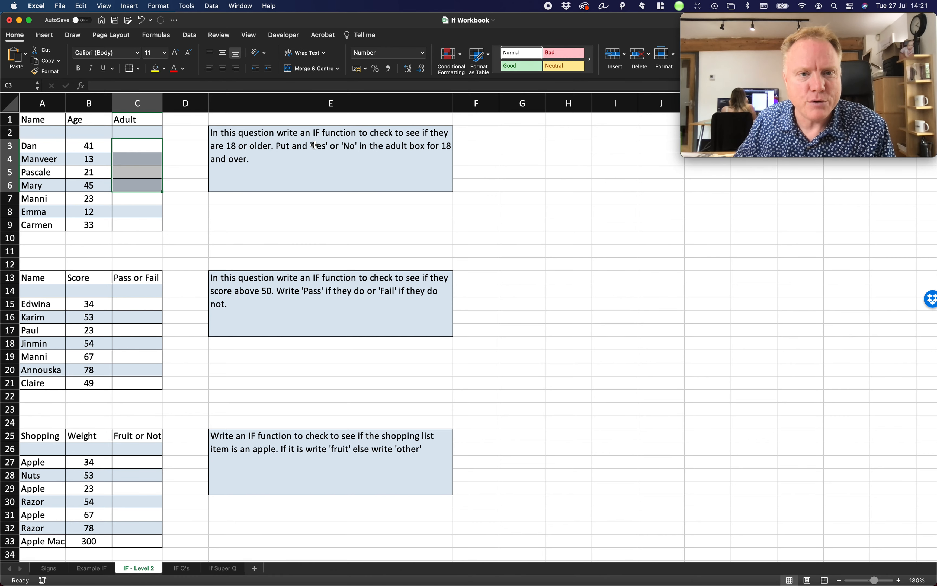
{"action": "left_click", "coordinate": [337, 151]}
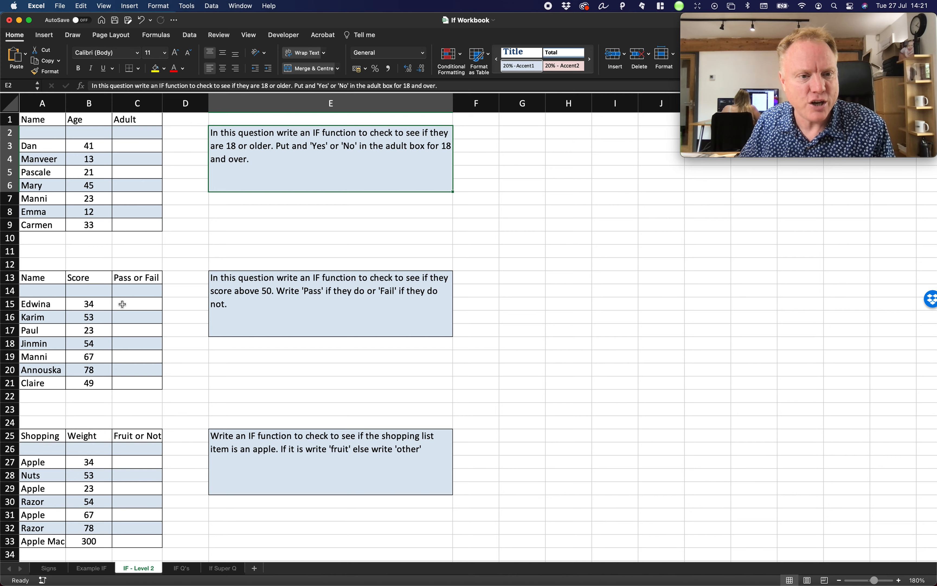
{"action": "scroll", "coordinate": [122, 304], "scroll_direction": "down", "scroll_amount": 1}
{"action": "scroll", "coordinate": [122, 305], "scroll_direction": "down", "scroll_amount": 4}
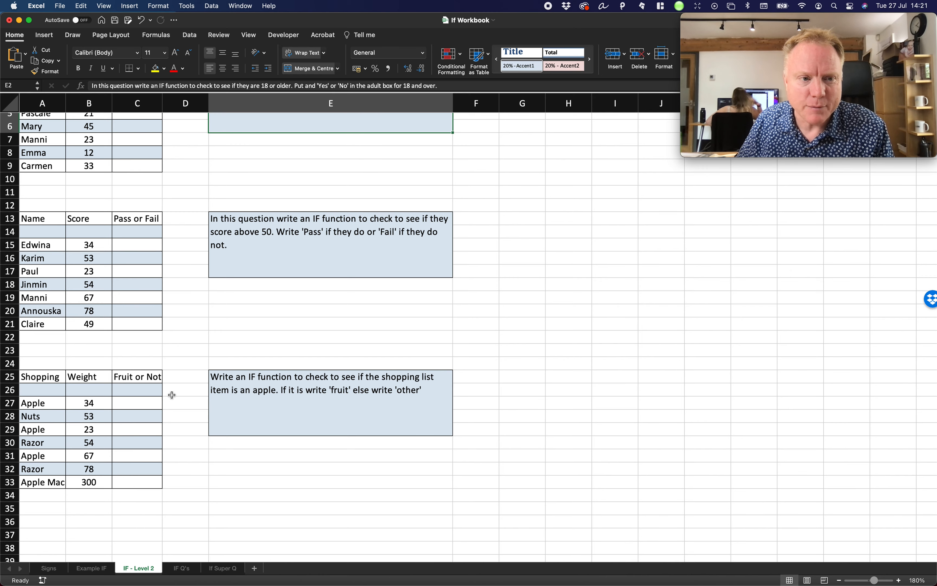
{"action": "left_click_drag", "start_coordinate": [93, 245], "coordinate": [101, 285]}
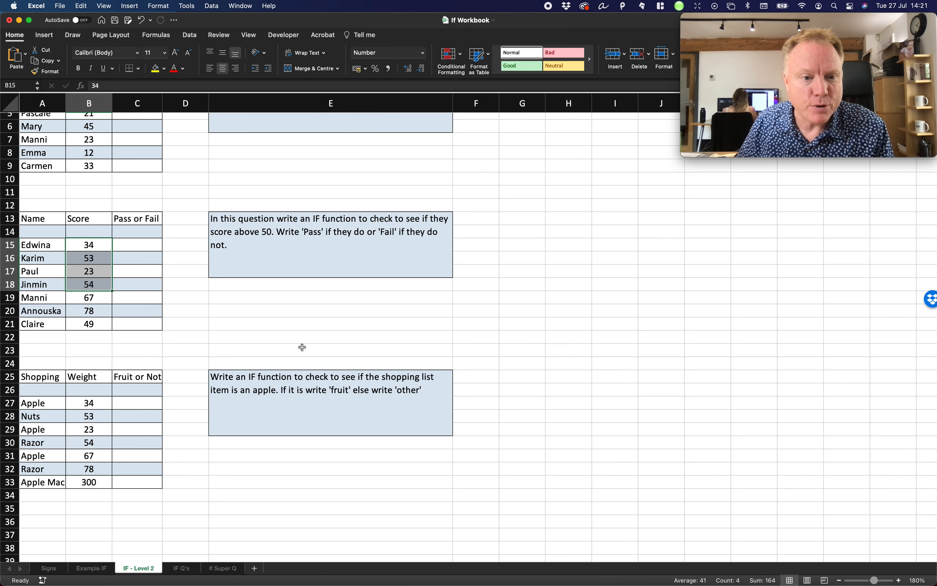
Examine the shopping list's items and weights against the Fruit or Not question, picking out the Apple entries
{"action": "left_click_drag", "start_coordinate": [39, 403], "coordinate": [38, 469]}
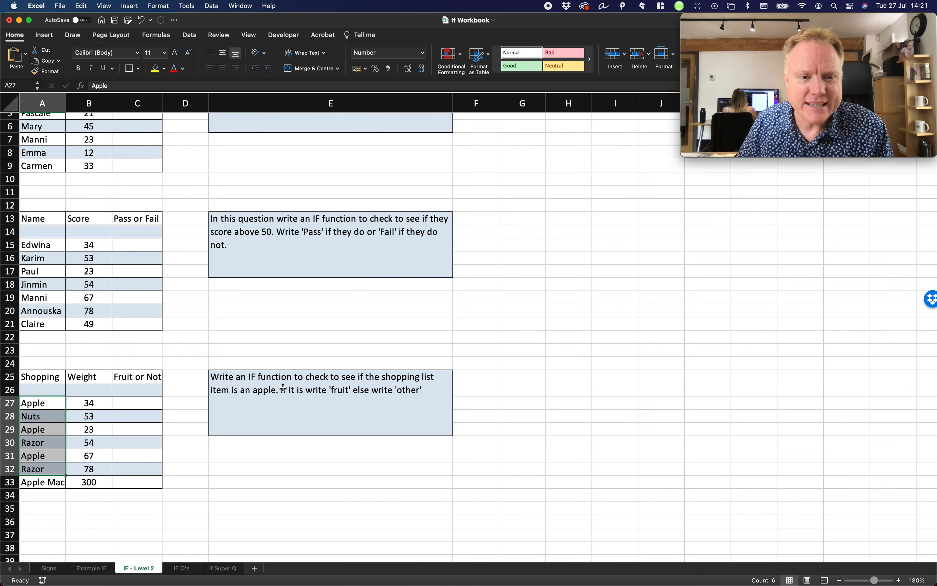
{"action": "left_click", "coordinate": [36, 402]}
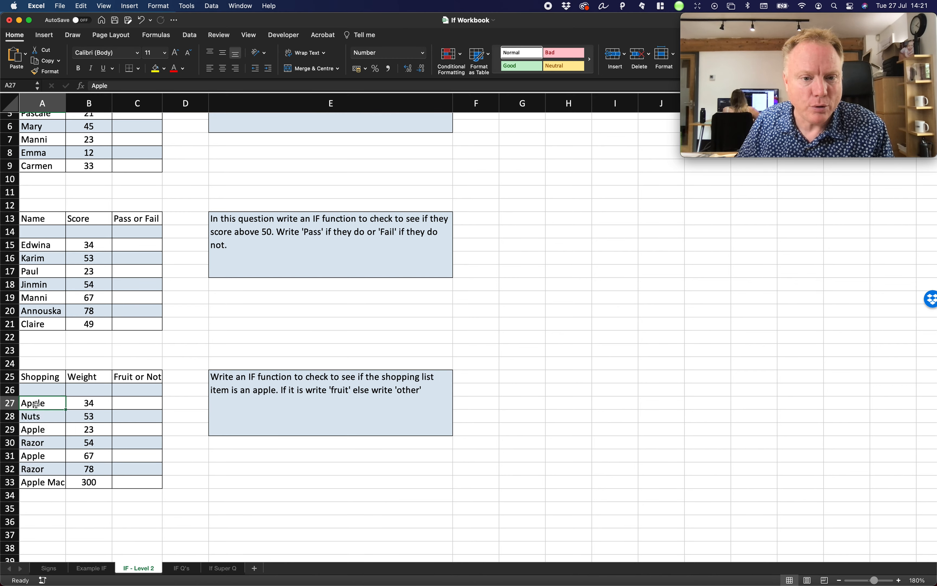
{"action": "left_click", "coordinate": [38, 430]}
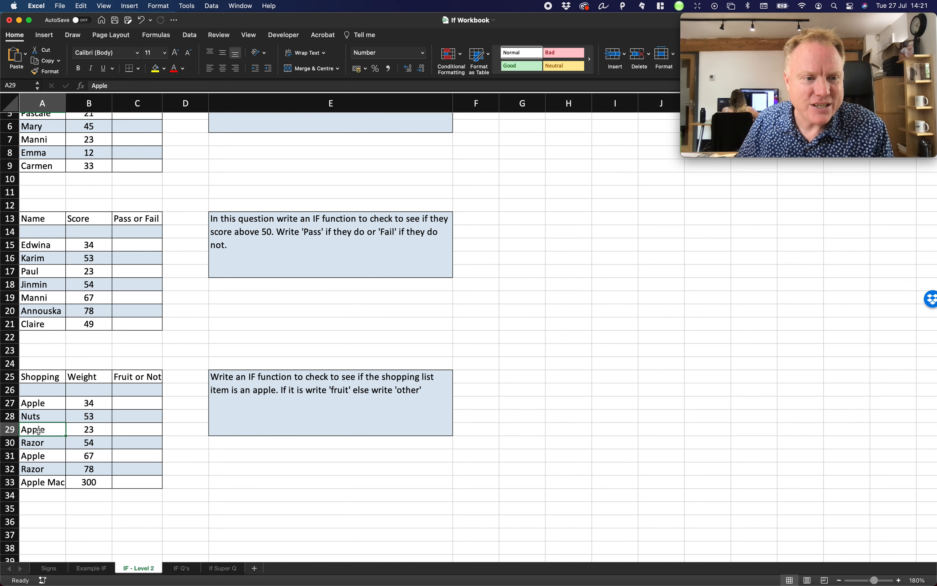
{"action": "left_click", "coordinate": [48, 460]}
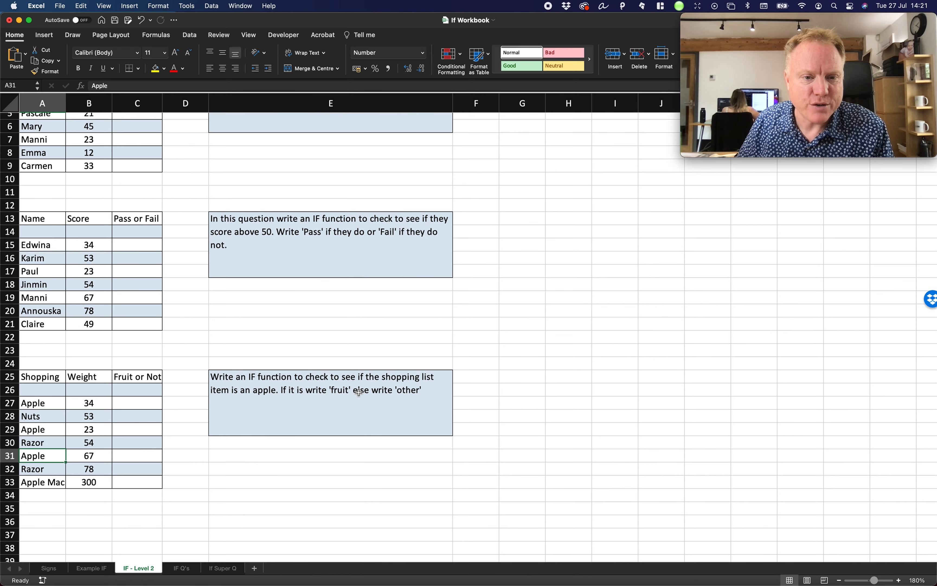
{"action": "left_click", "coordinate": [341, 390]}
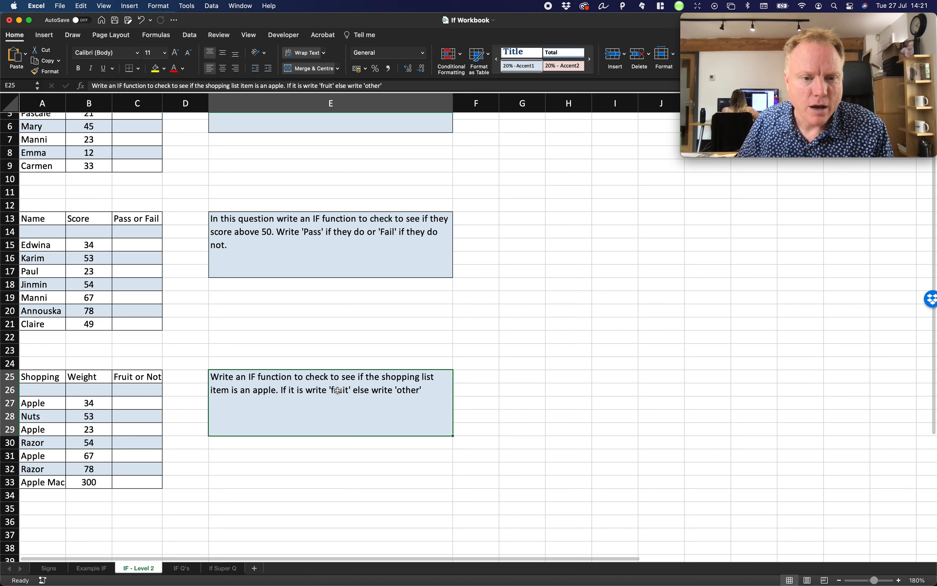
{"action": "scroll", "coordinate": [337, 391], "scroll_direction": "right", "scroll_amount": 1}
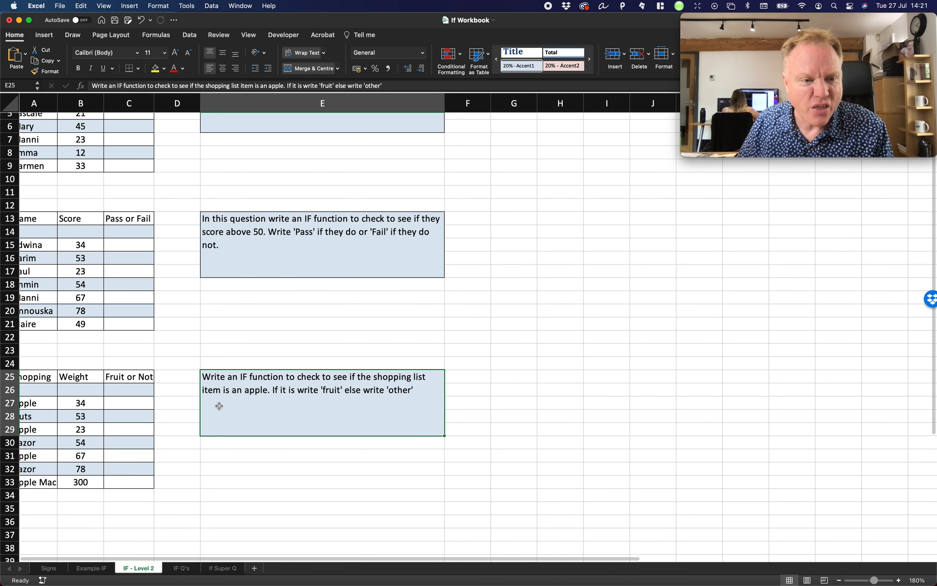
{"action": "scroll", "coordinate": [218, 403], "scroll_direction": "left", "scroll_amount": 1}
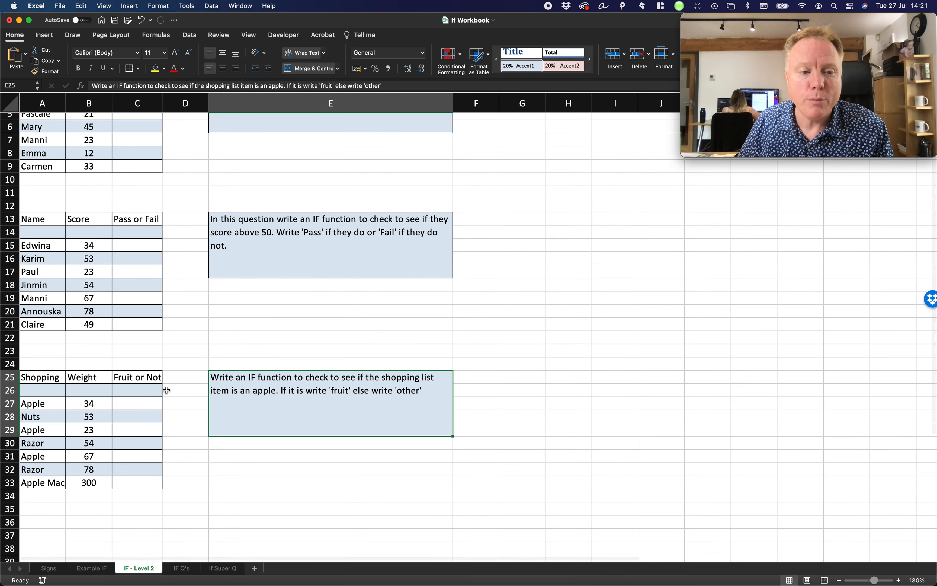
{"action": "left_click_drag", "start_coordinate": [100, 404], "coordinate": [100, 474]}
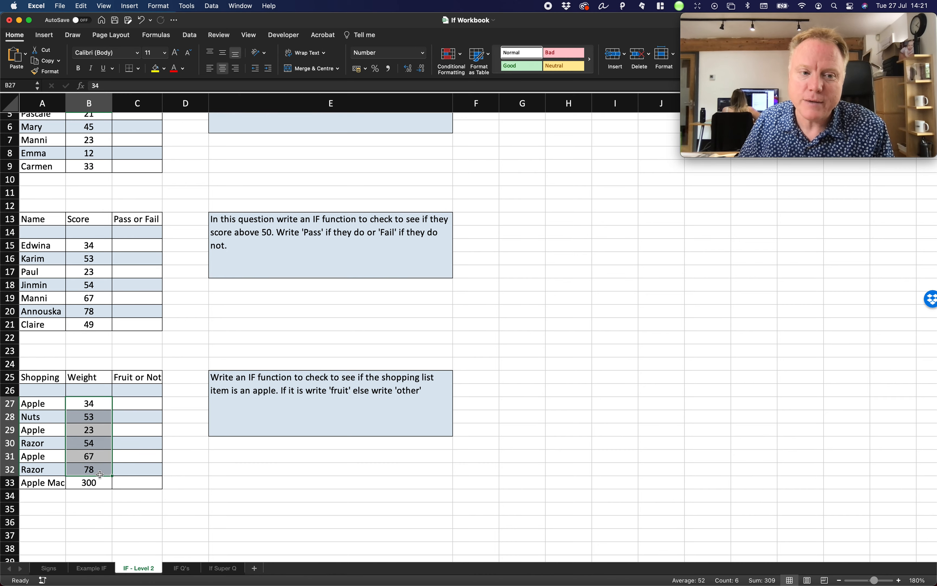
Review the shopping items in A27:A33 and the comparison operators in A1:B5 on the Signs sheet, returning to the IF - Level 2 sheet
{"action": "left_click_drag", "start_coordinate": [41, 405], "coordinate": [39, 481]}
{"action": "scroll", "coordinate": [39, 480], "scroll_direction": "right", "scroll_amount": 1}
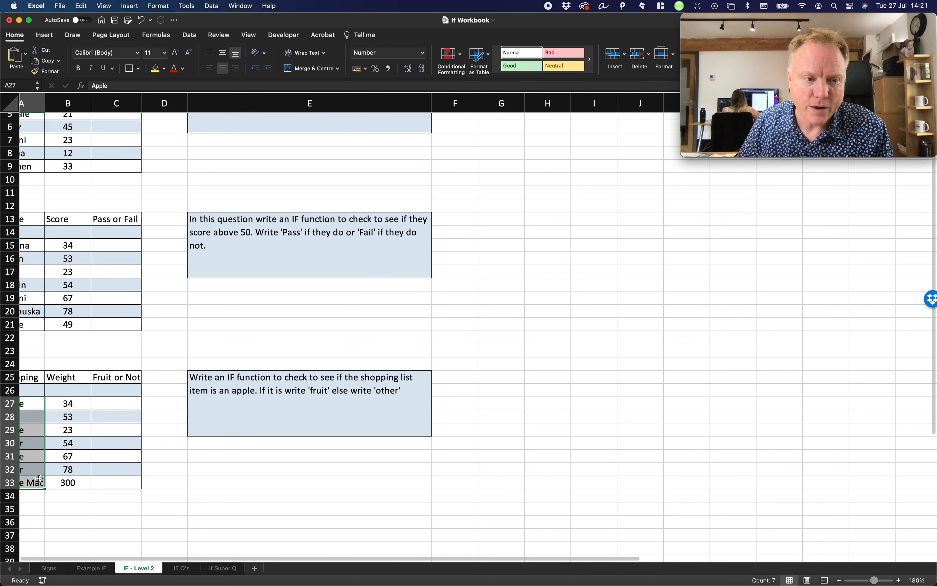
{"action": "scroll", "coordinate": [39, 480], "scroll_direction": "left", "scroll_amount": 1}
{"action": "left_click", "coordinate": [61, 569]}
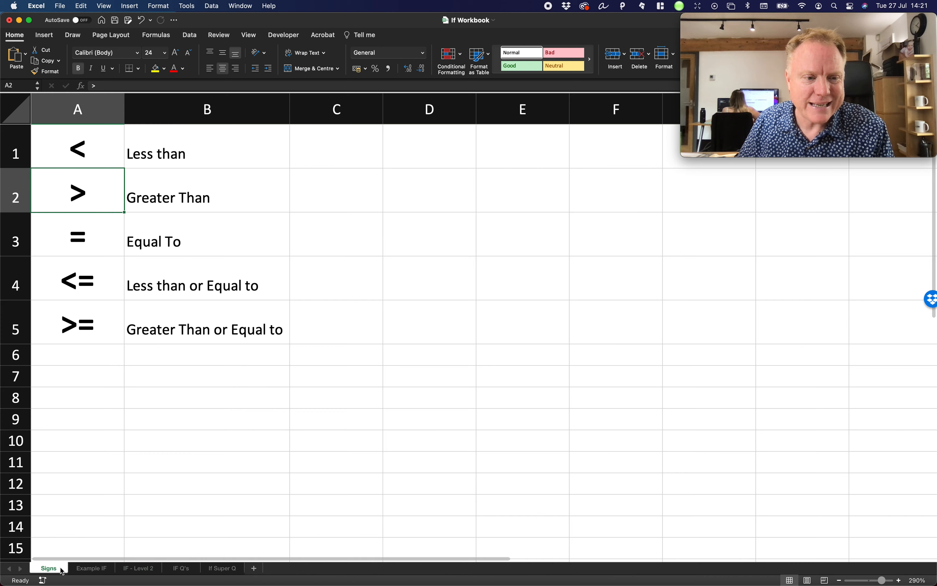
{"action": "left_click_drag", "start_coordinate": [98, 144], "coordinate": [213, 327]}
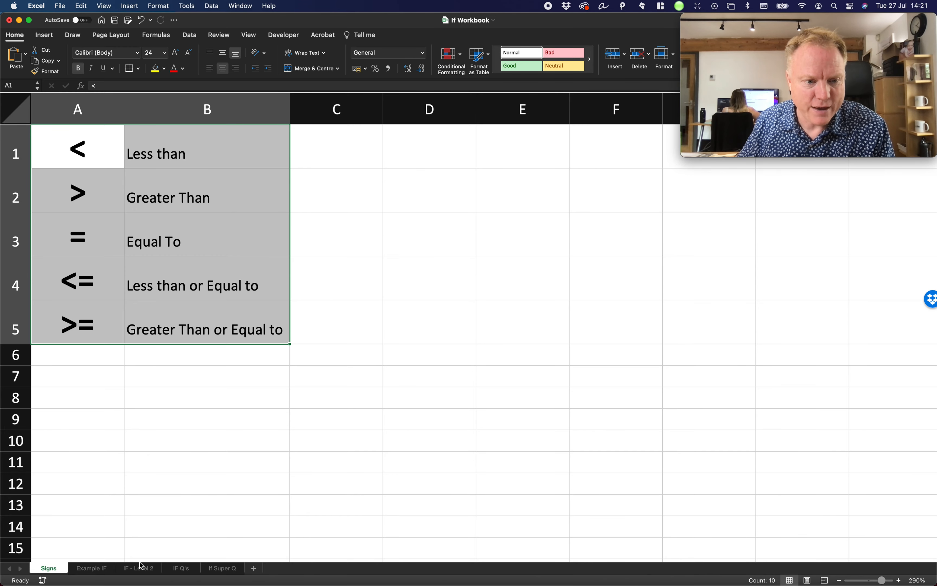
{"action": "left_click", "coordinate": [142, 572]}
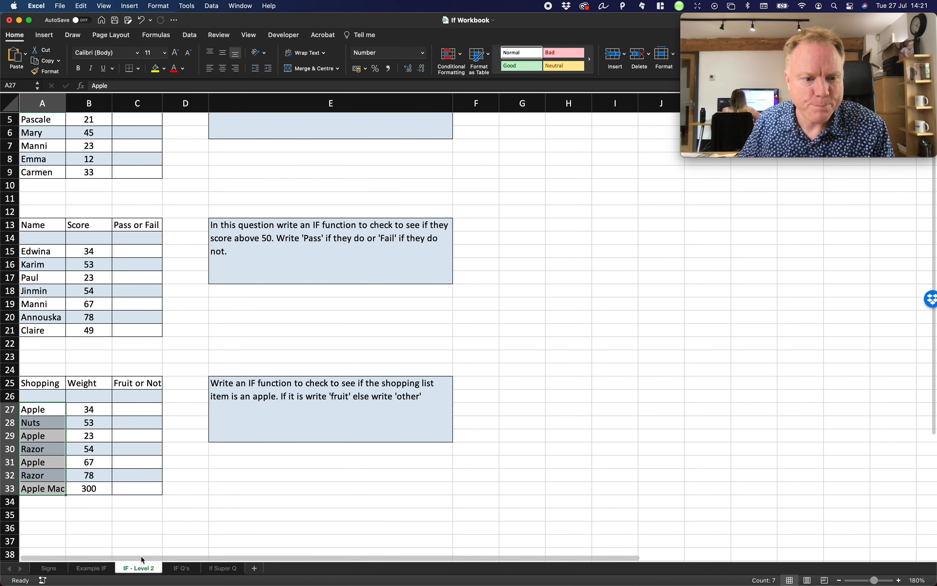
{"action": "scroll", "coordinate": [140, 384], "scroll_direction": "up", "scroll_amount": 4}
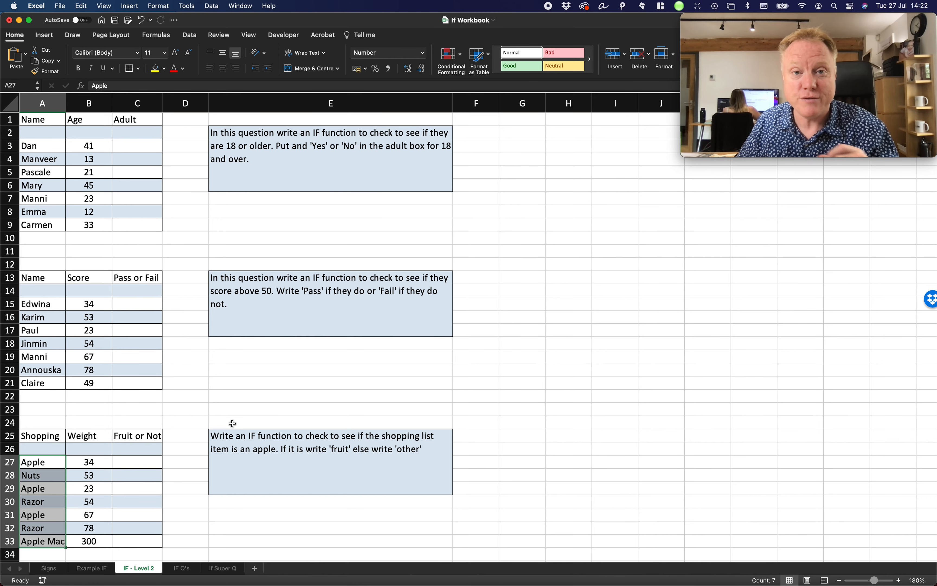
Bring up the IF Q's practice sheet and enlarge it to 180% for reading its four question tables
{"action": "left_click", "coordinate": [182, 568]}
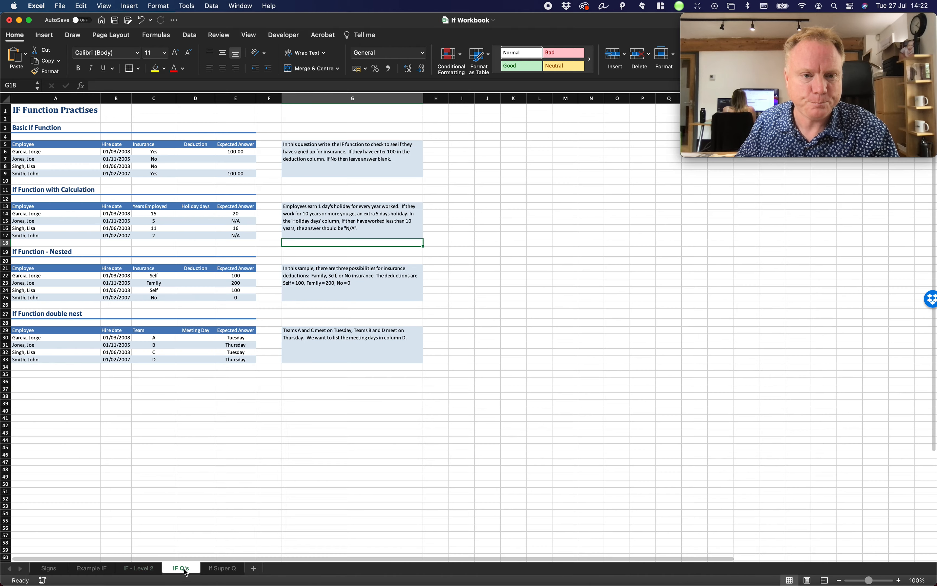
{"action": "left_click", "coordinate": [899, 580]}
{"action": "left_click", "coordinate": [899, 581]}
{"action": "left_click", "coordinate": [900, 581]}
{"action": "left_click", "coordinate": [899, 580]}
{"action": "left_click", "coordinate": [900, 580]}
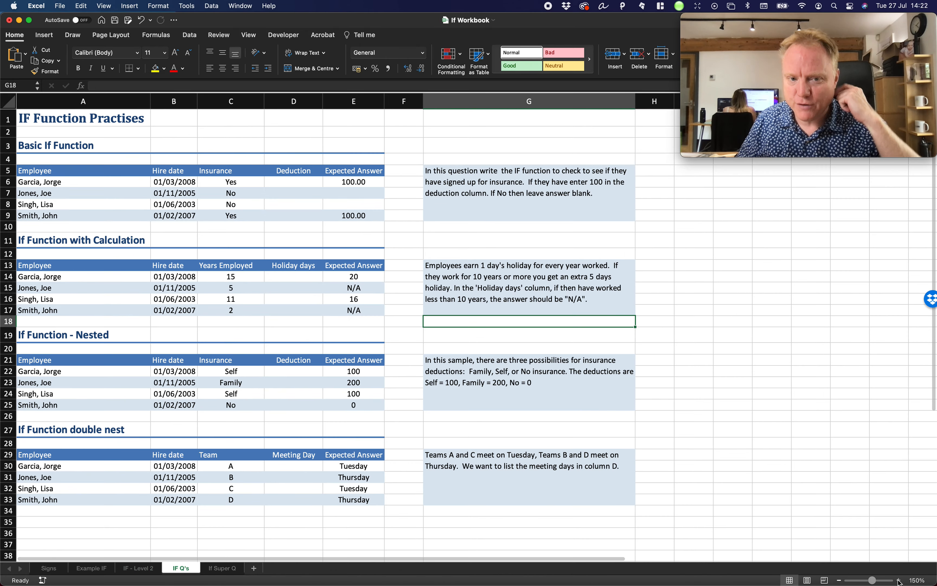
{"action": "left_click", "coordinate": [899, 581]}
{"action": "left_click", "coordinate": [900, 580]}
{"action": "left_click", "coordinate": [900, 581]}
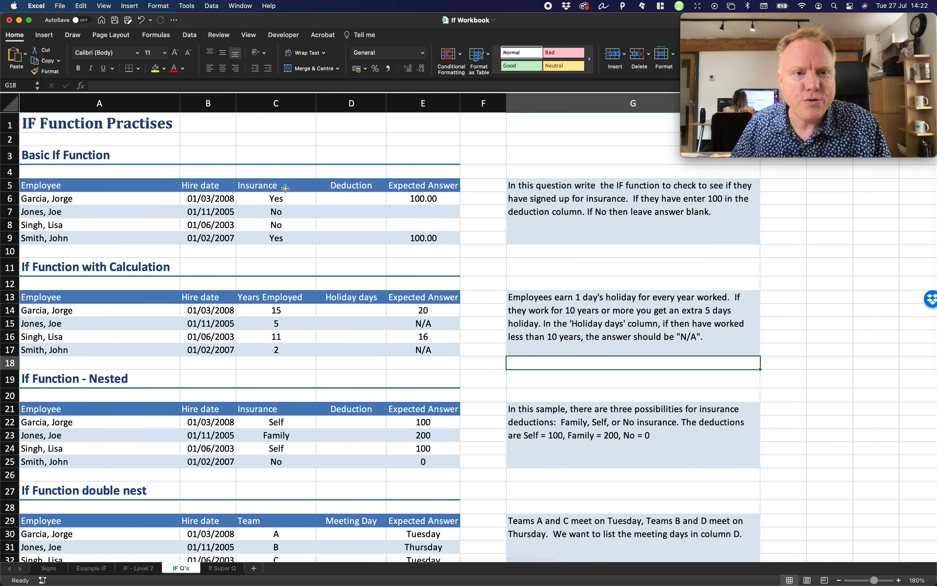
Compare the Insurance entries with the Expected Answer cells in the Basic If Function table, including the blank ones in E7:E8
{"action": "left_click_drag", "start_coordinate": [277, 199], "coordinate": [413, 235]}
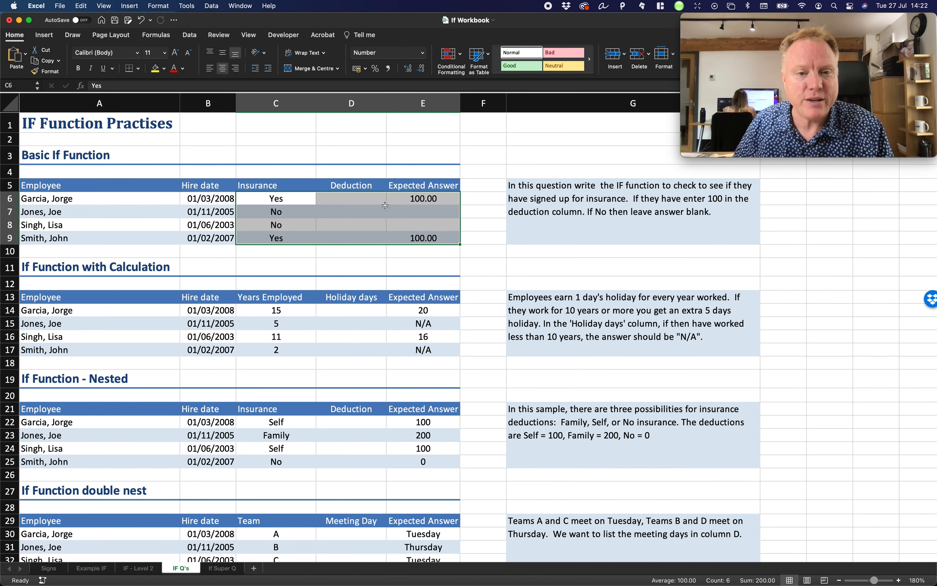
{"action": "left_click", "coordinate": [419, 211]}
{"action": "left_click_drag", "start_coordinate": [418, 226], "coordinate": [417, 213]}
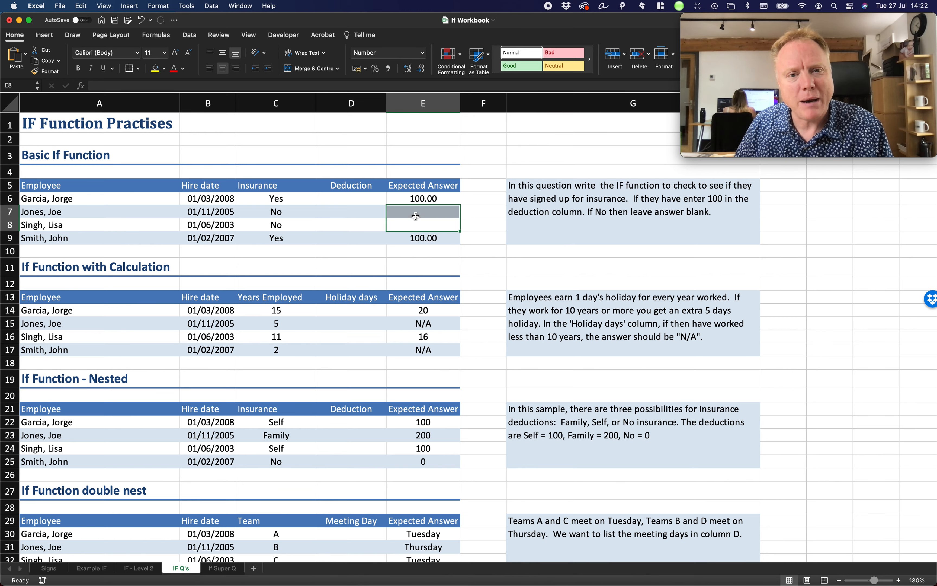
{"action": "left_click", "coordinate": [280, 198]}
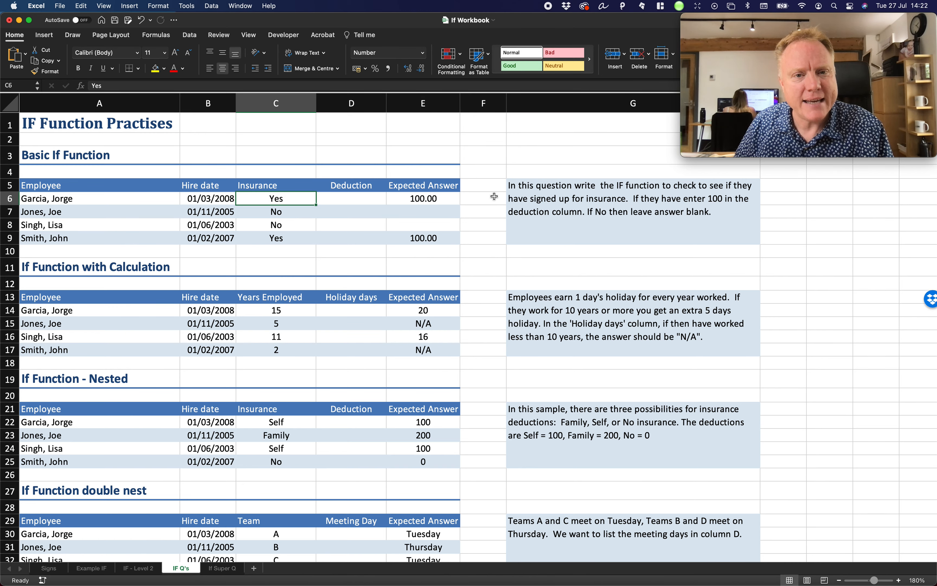
{"action": "left_click", "coordinate": [445, 199]}
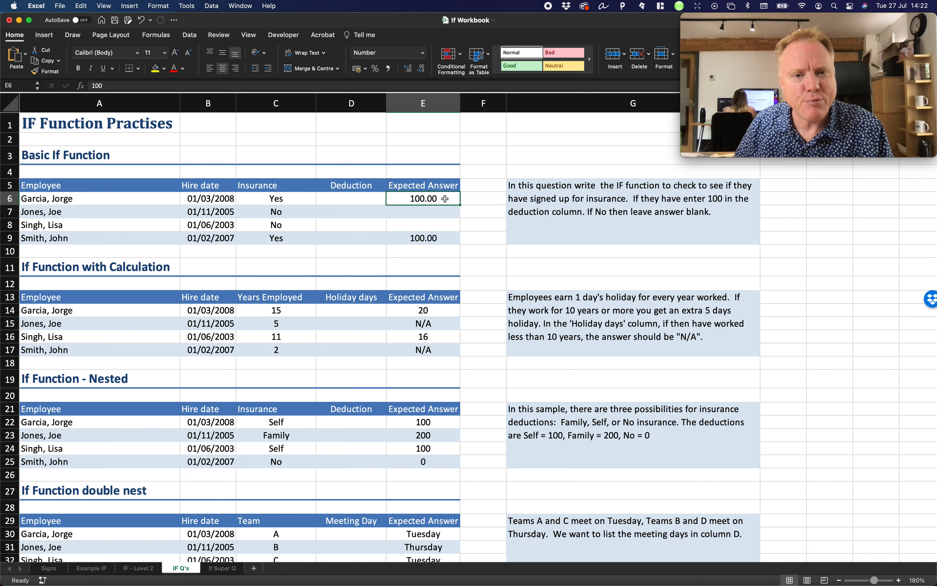
{"action": "left_click", "coordinate": [274, 214]}
{"action": "left_click", "coordinate": [419, 208]}
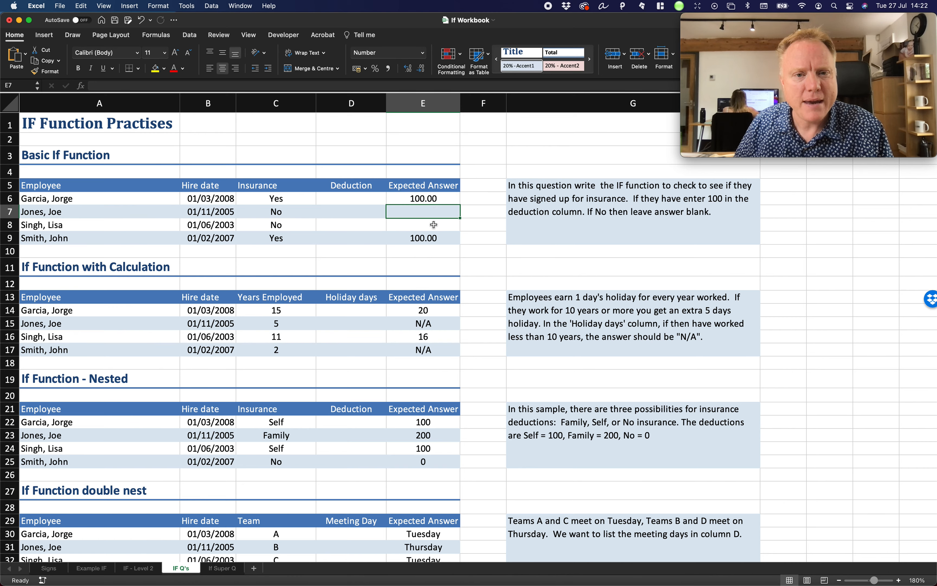
{"action": "left_click_drag", "start_coordinate": [431, 223], "coordinate": [435, 213]}
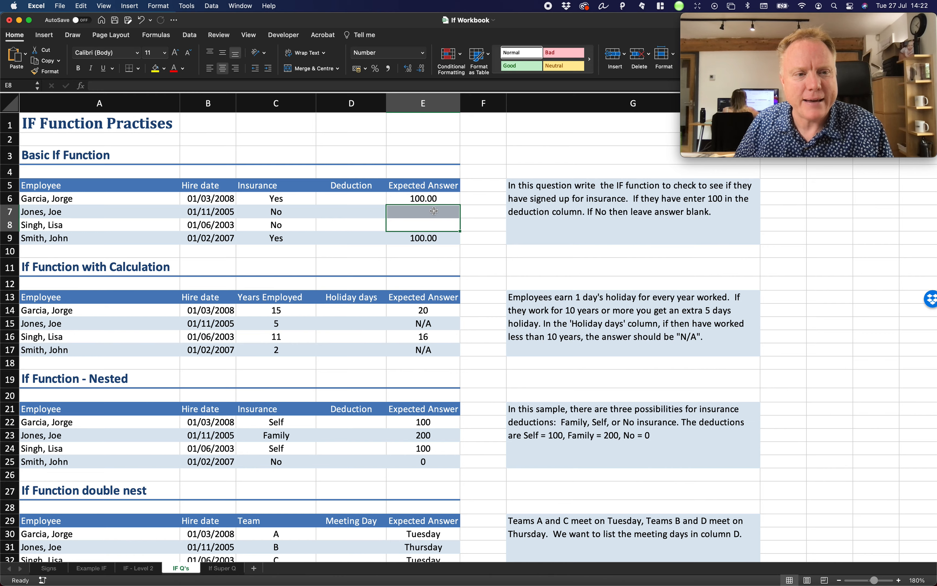
At 200% zoom, examine the blank Deduction and Holiday days cells in column D of the basic, calculation and nested IF tables
{"action": "scroll", "coordinate": [434, 211], "scroll_direction": "down", "scroll_amount": 5}
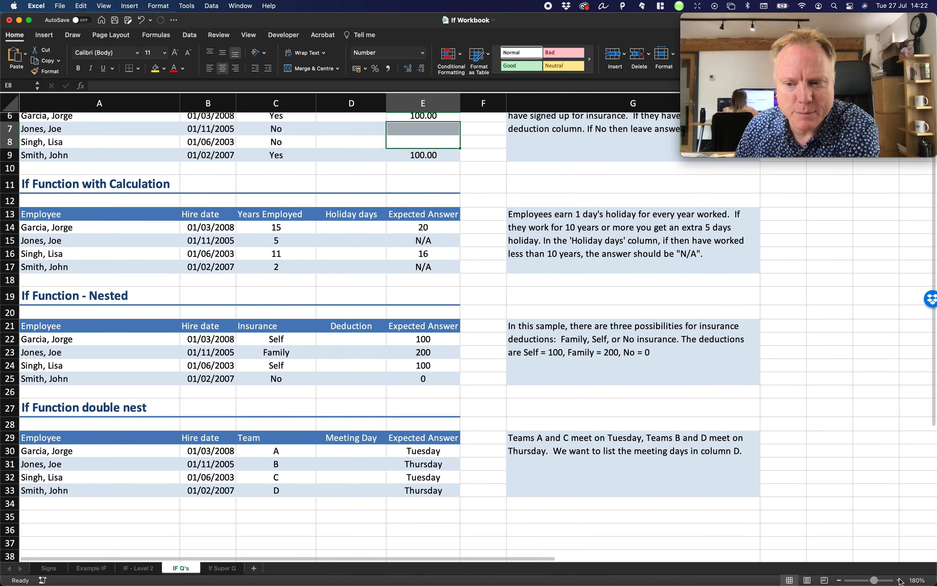
{"action": "left_click", "coordinate": [899, 580]}
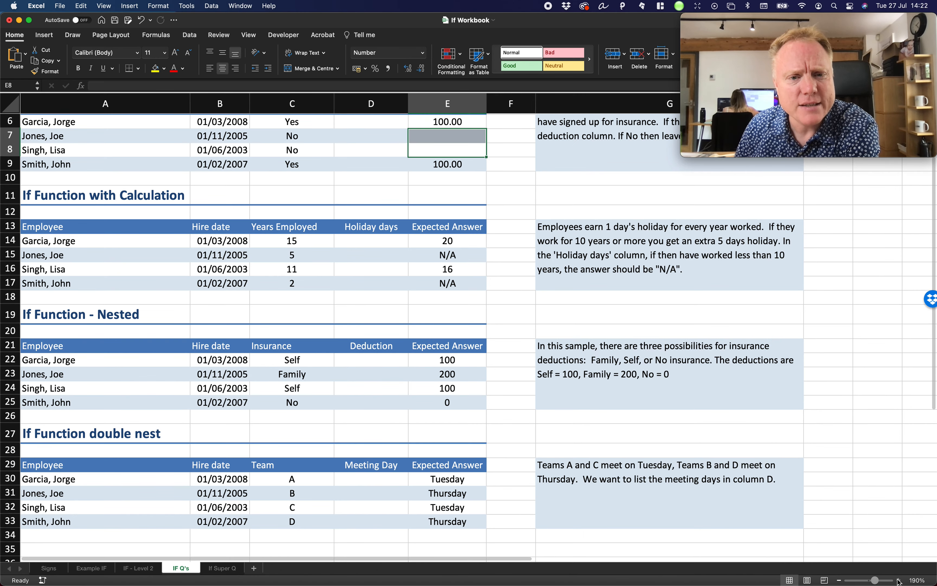
{"action": "left_click", "coordinate": [898, 580]}
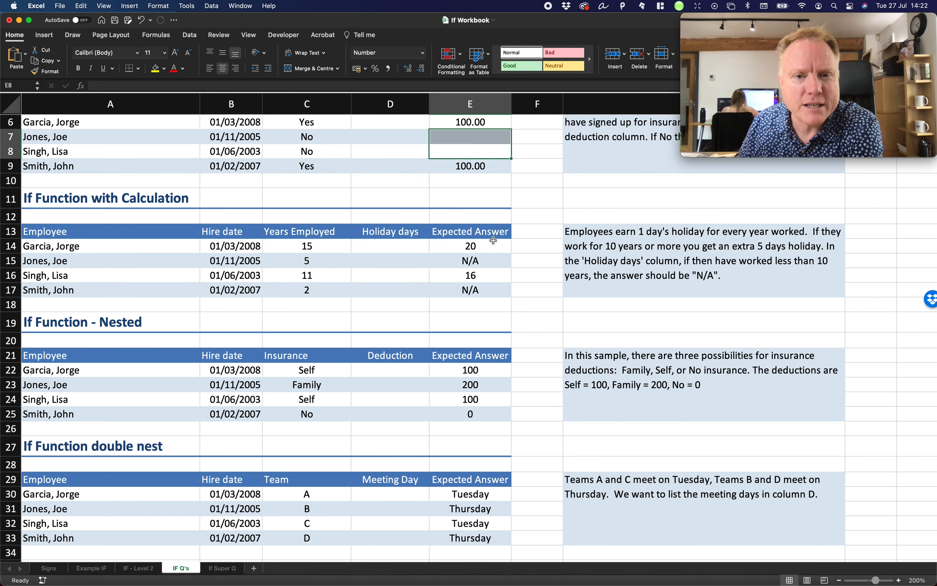
{"action": "scroll", "coordinate": [480, 250], "scroll_direction": "up", "scroll_amount": 3}
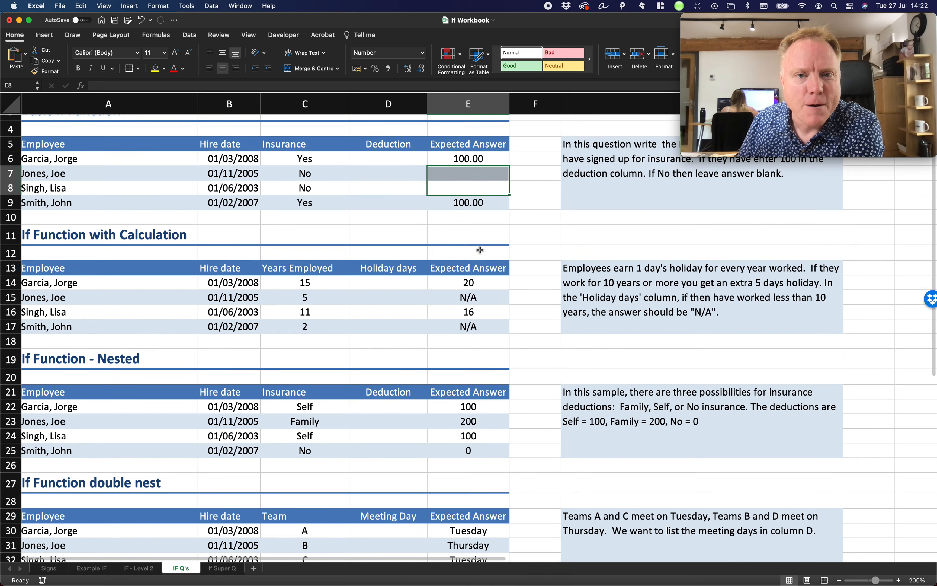
{"action": "left_click", "coordinate": [399, 156]}
{"action": "left_click_drag", "start_coordinate": [399, 156], "coordinate": [389, 202]}
{"action": "scroll", "coordinate": [388, 271], "scroll_direction": "up", "scroll_amount": 3}
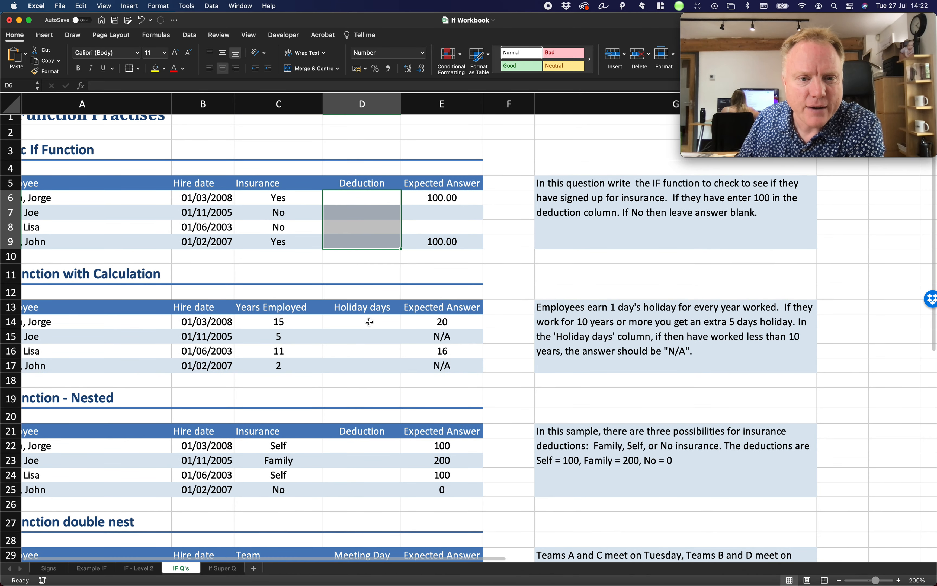
{"action": "left_click_drag", "start_coordinate": [366, 322], "coordinate": [369, 366]}
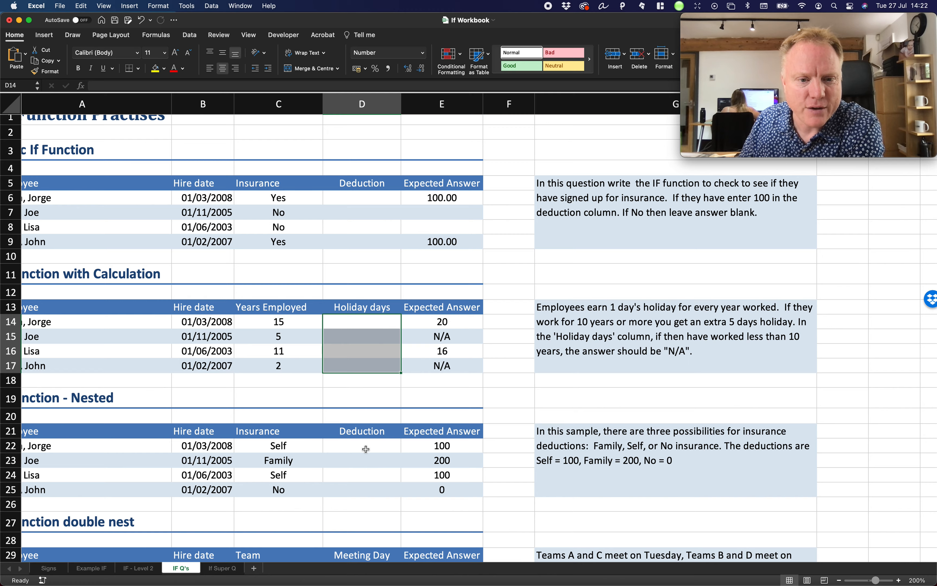
{"action": "left_click_drag", "start_coordinate": [366, 446], "coordinate": [369, 509]}
{"action": "scroll", "coordinate": [369, 508], "scroll_direction": "up", "scroll_amount": 1}
{"action": "scroll", "coordinate": [369, 508], "scroll_direction": "left", "scroll_amount": 1}
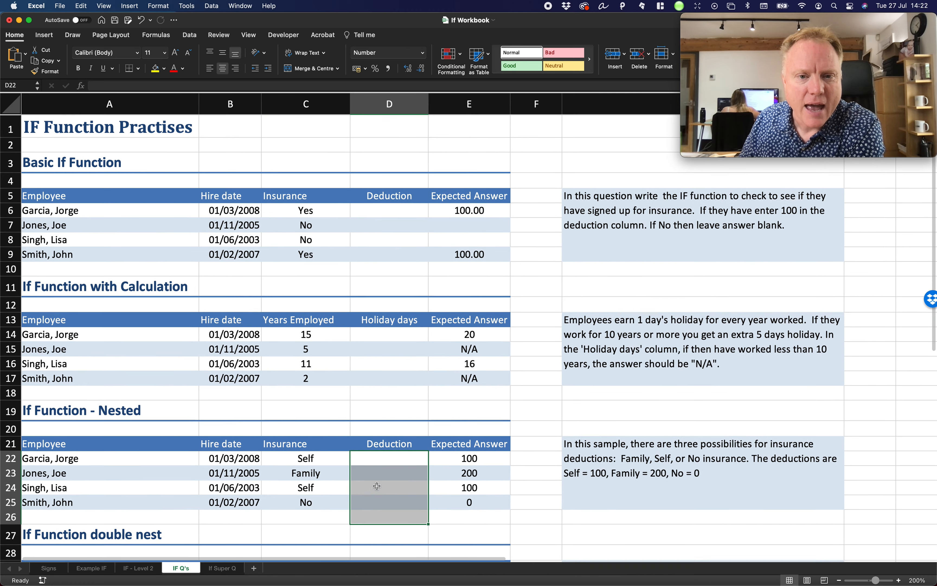
{"action": "scroll", "coordinate": [490, 188], "scroll_direction": "down", "scroll_amount": 5}
{"action": "scroll", "coordinate": [483, 186], "scroll_direction": "up", "scroll_amount": 3}
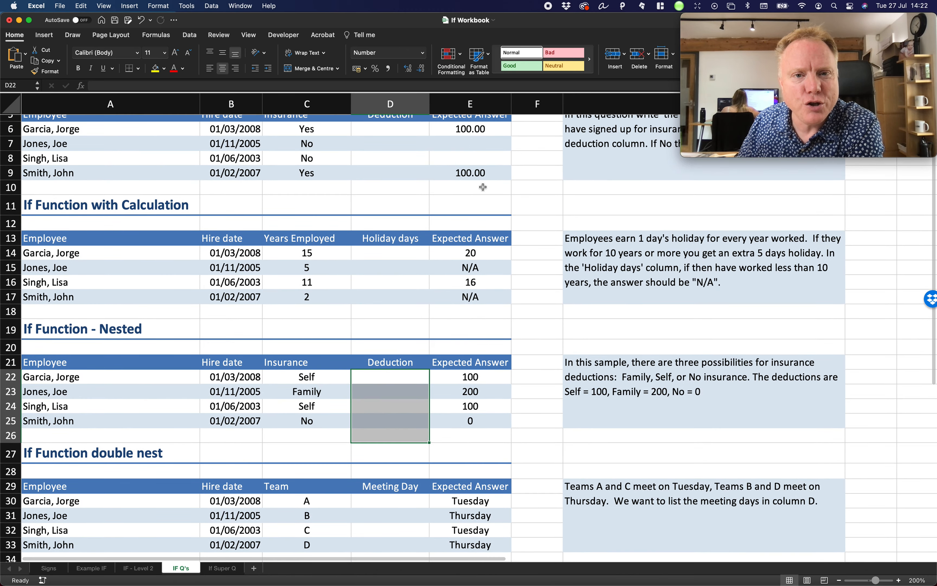
Check the Expected Answer cells of the Basic and Calculation tables against the blank Holiday days cells D14:D17
{"action": "left_click", "coordinate": [462, 158]}
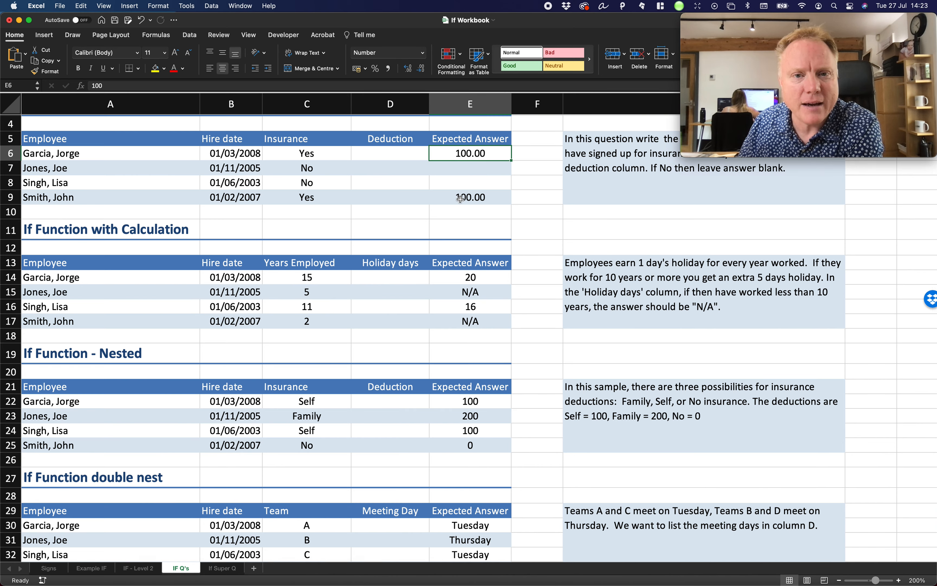
{"action": "left_click", "coordinate": [458, 282]}
{"action": "left_click", "coordinate": [464, 292]}
{"action": "left_click", "coordinate": [468, 306]}
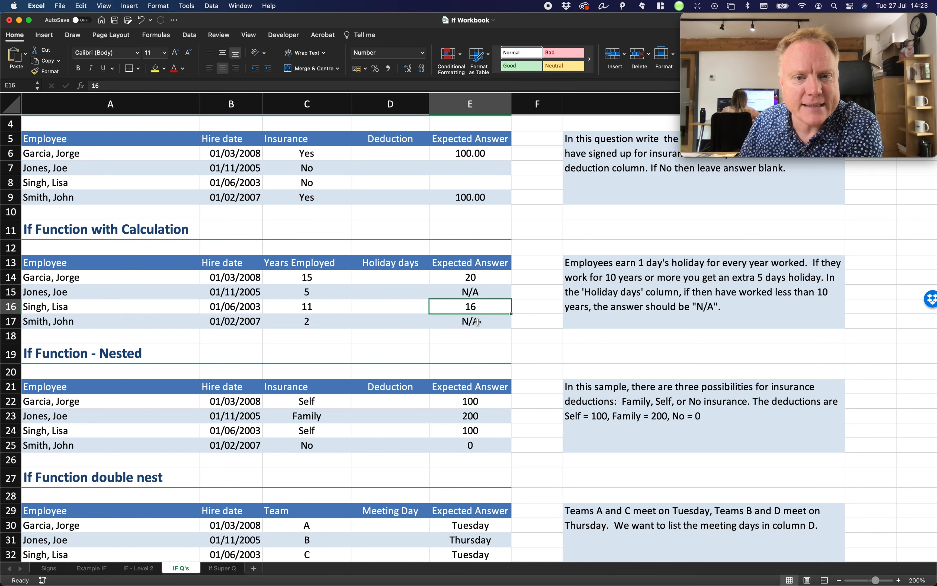
{"action": "left_click", "coordinate": [469, 320]}
{"action": "left_click_drag", "start_coordinate": [398, 276], "coordinate": [403, 323]}
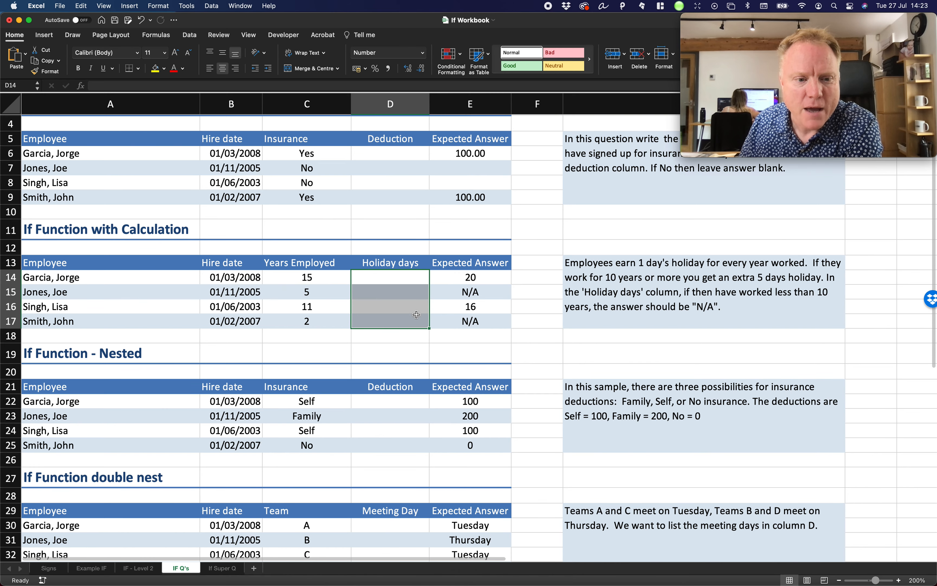
{"action": "left_click_drag", "start_coordinate": [438, 279], "coordinate": [427, 315]}
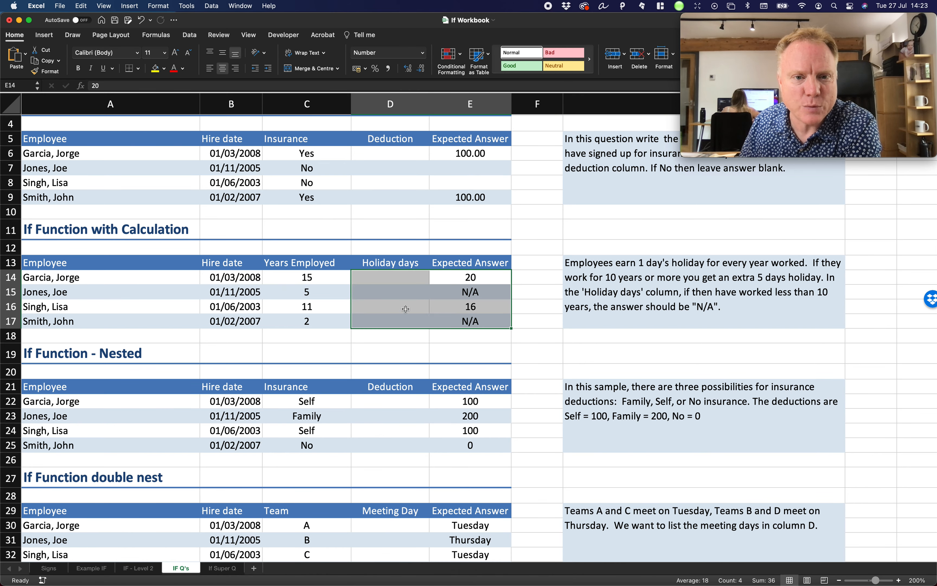
On the Example IF sheet, add the column header "Dog Retired?" in D1
{"action": "left_click", "coordinate": [138, 568]}
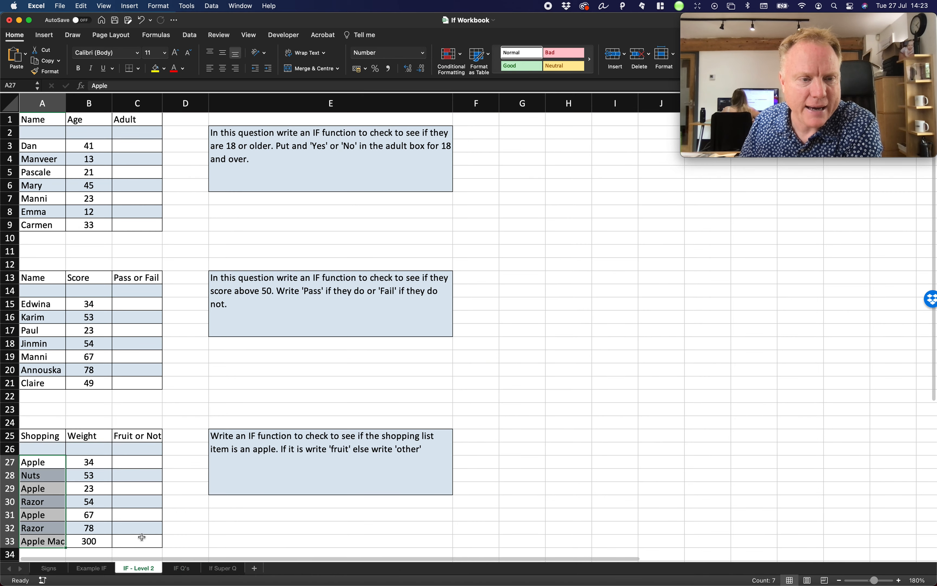
{"action": "left_click", "coordinate": [93, 568]}
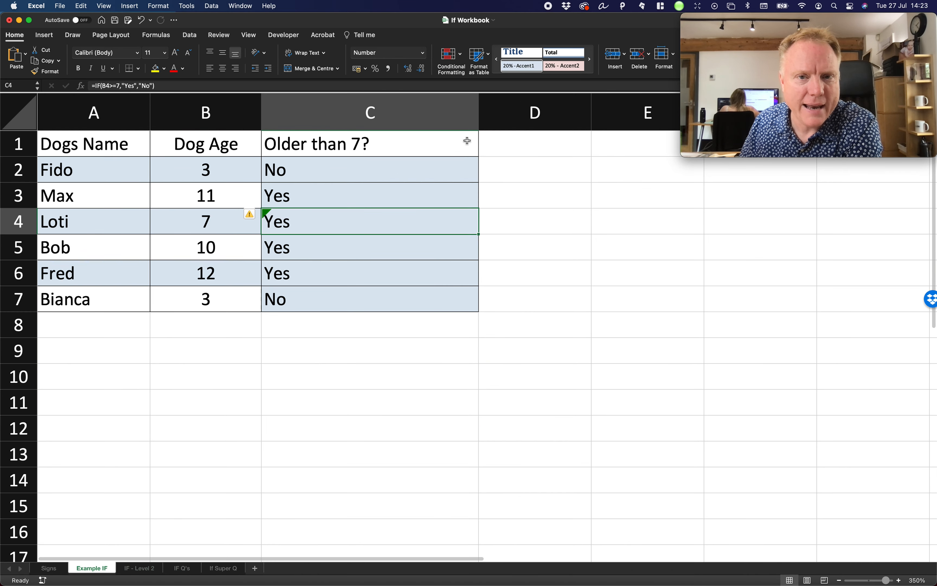
{"action": "left_click", "coordinate": [499, 143]}
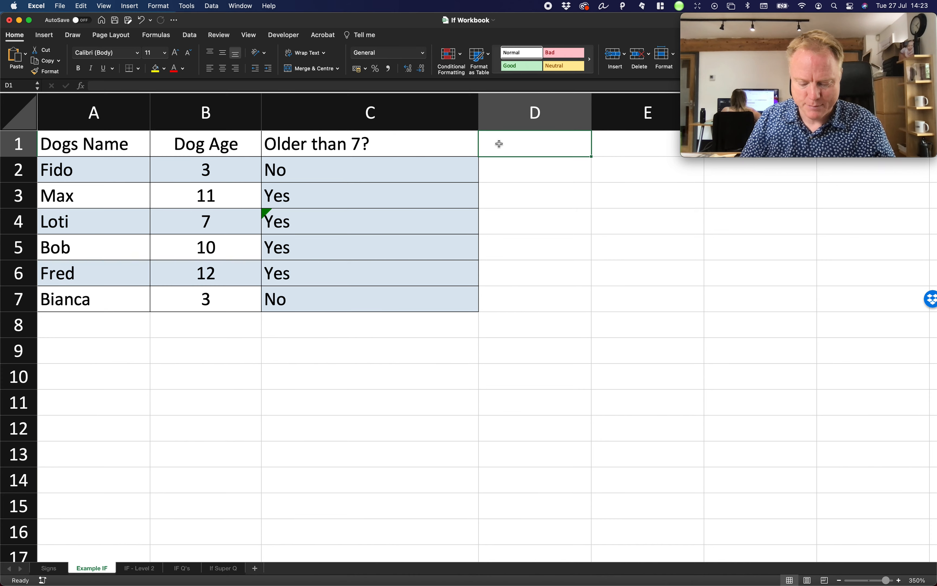
{"action": "type", "text": "Dog Re"}
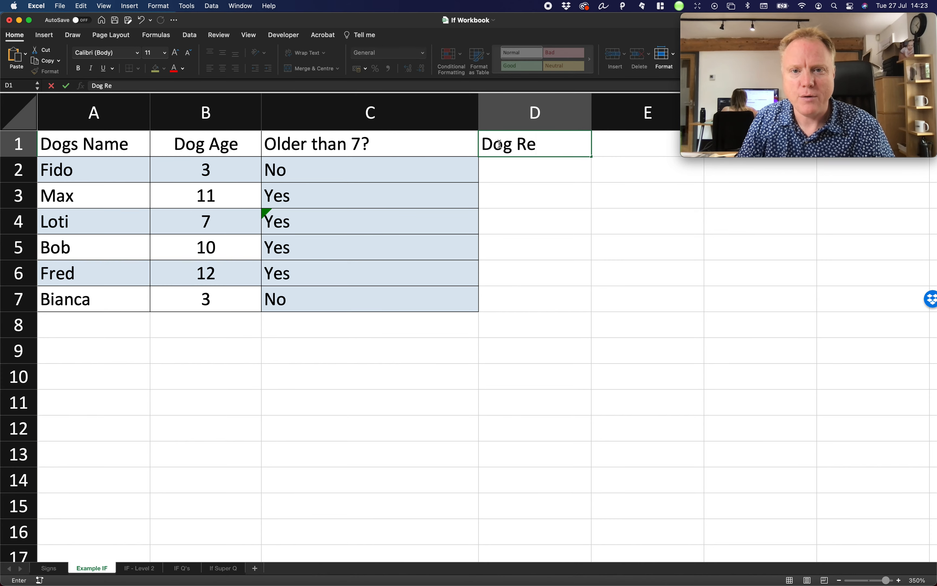
{"action": "type", "text": "tired"}
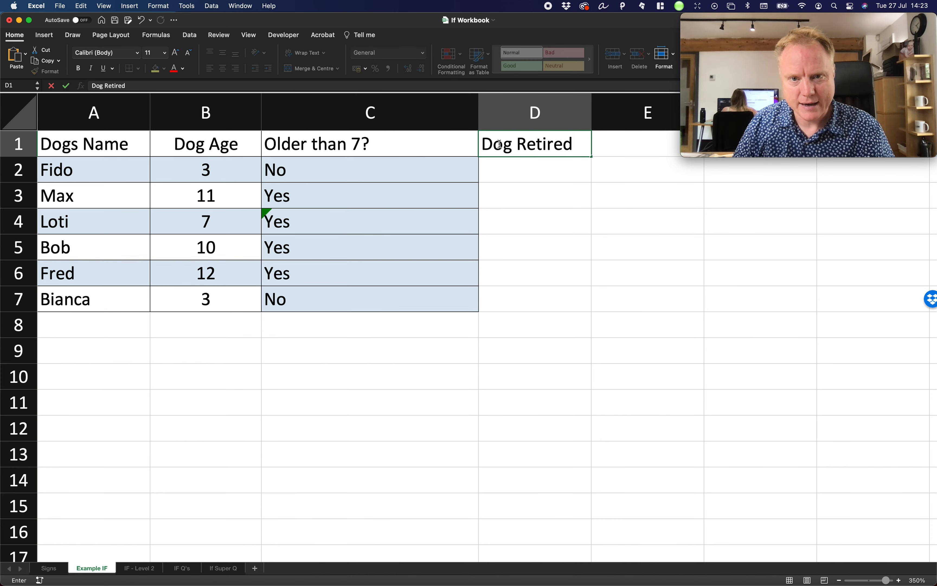
{"action": "type", "text": "?"}
{"action": "key", "text": "Return"}
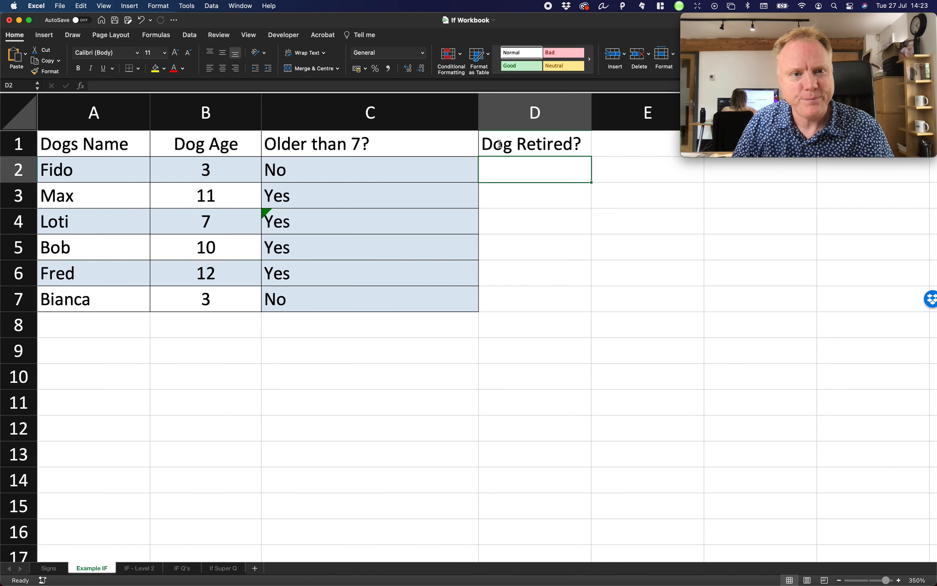
Change the comparison in Loti's C4 formula to strictly greater than, making it =IF(B4>7,"Yes","No")
{"action": "double_click", "coordinate": [290, 206]}
{"action": "left_click", "coordinate": [293, 219]}
{"action": "double_click", "coordinate": [293, 219]}
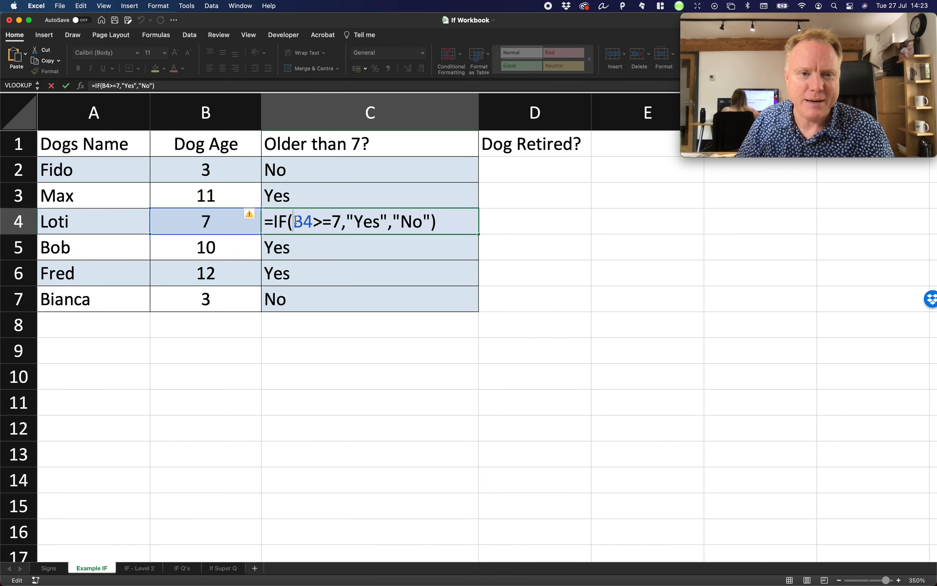
{"action": "left_click", "coordinate": [329, 221]}
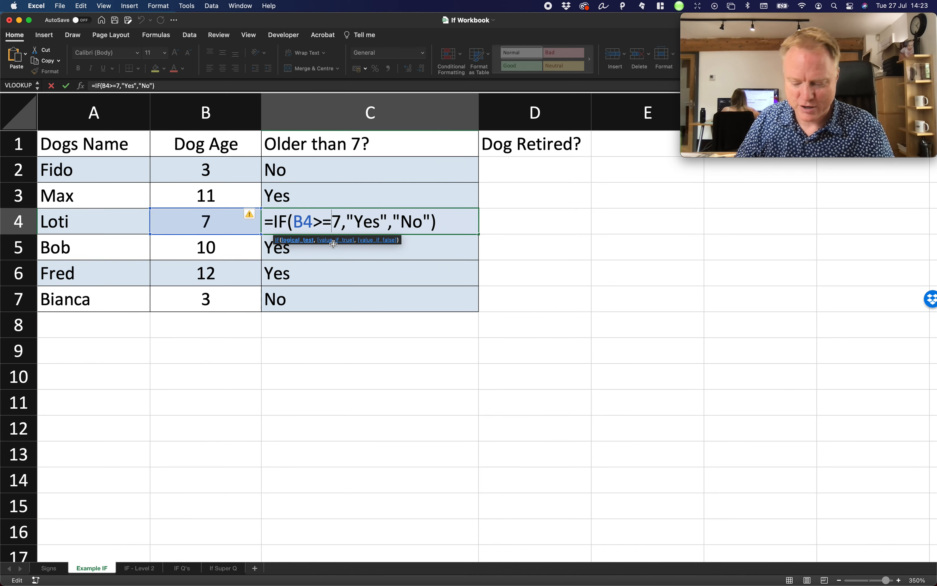
{"action": "key", "text": "BackSpace"}
{"action": "key", "text": "Return"}
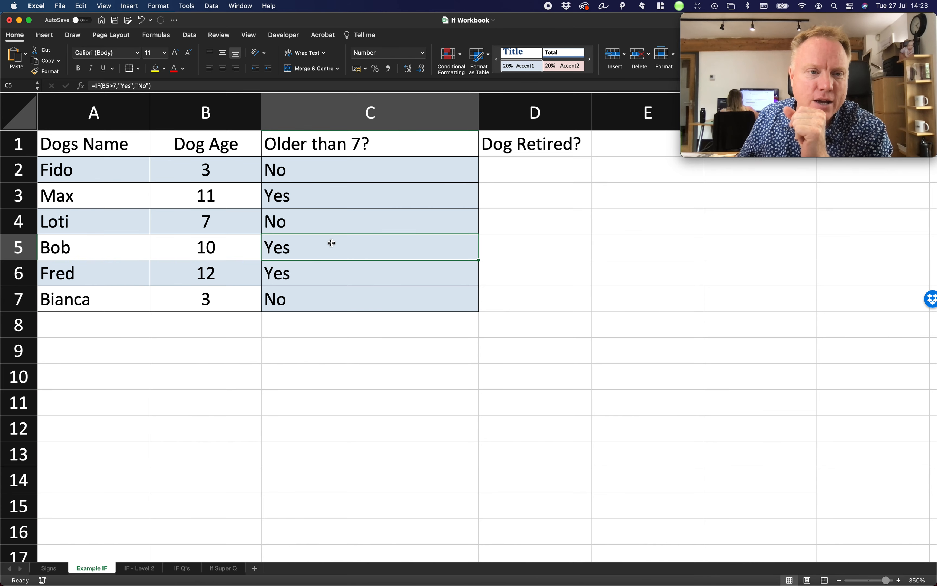
Compare the dog ages in column B with the "Older than 7?" answers in column C
{"action": "left_click", "coordinate": [185, 192]}
{"action": "left_click", "coordinate": [194, 244]}
{"action": "left_click", "coordinate": [208, 274]}
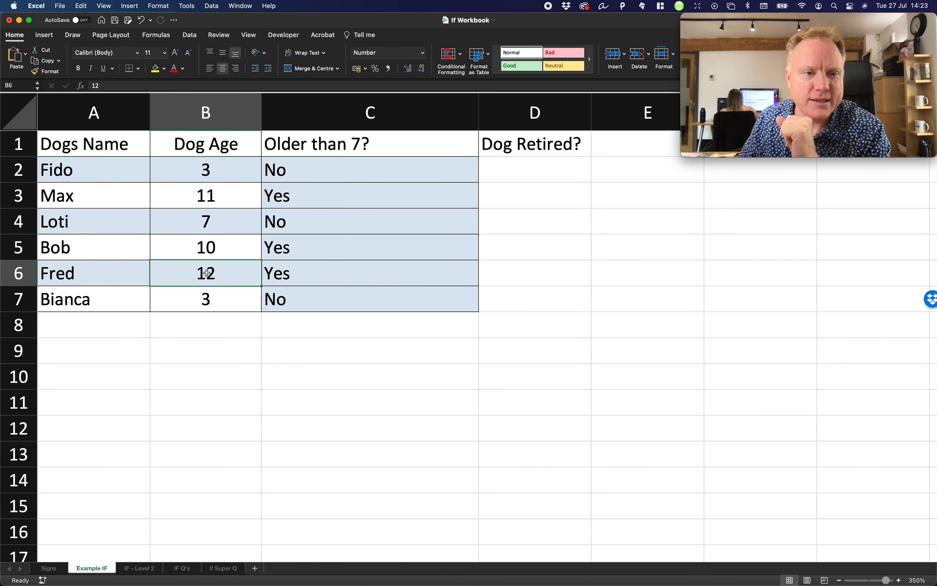
{"action": "left_click", "coordinate": [202, 175]}
{"action": "left_click", "coordinate": [204, 223]}
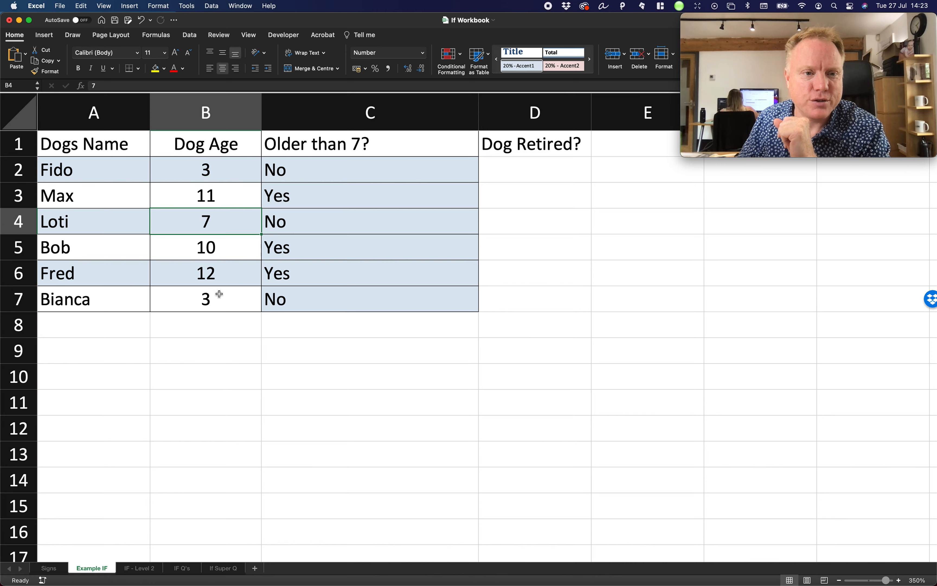
{"action": "left_click", "coordinate": [216, 298]}
{"action": "left_click", "coordinate": [197, 174]}
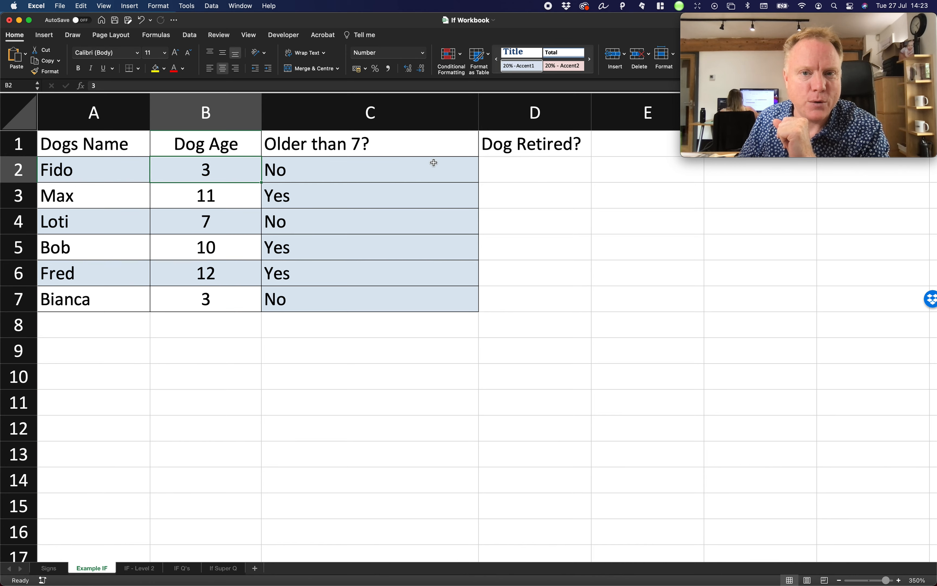
In D2, enter =IF(B2>=10,"Yes",10-B2) to mark a retired dog or calculate the years left until age 10
{"action": "left_click", "coordinate": [520, 171]}
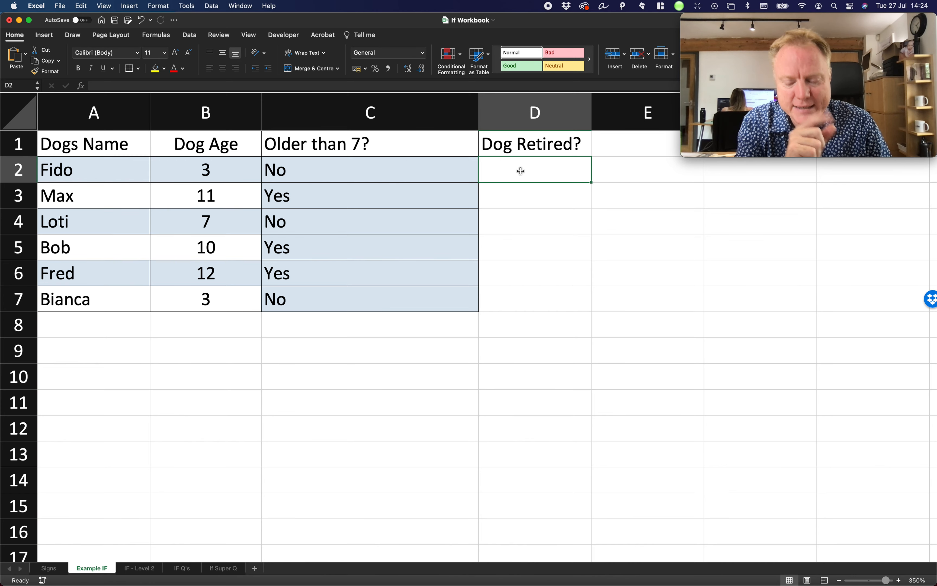
{"action": "type", "text": "="}
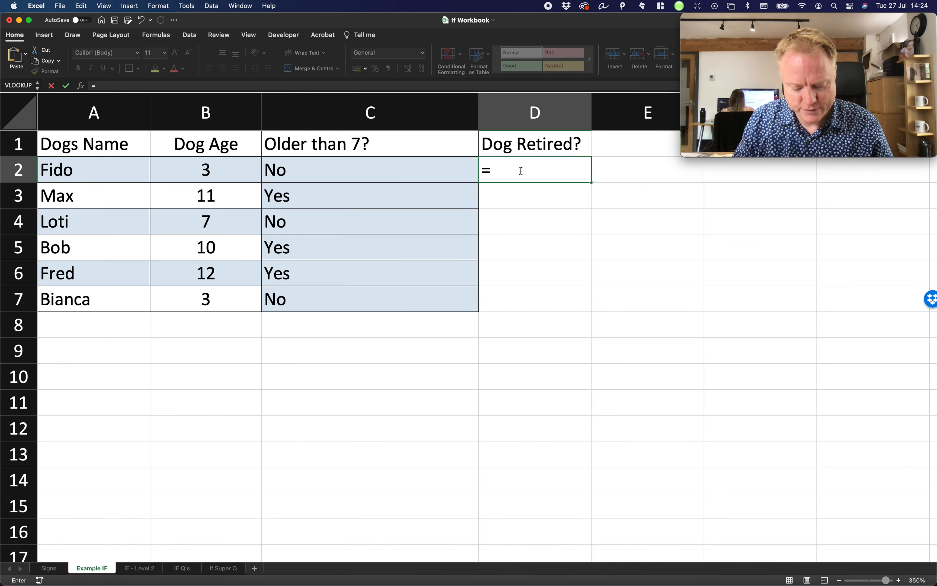
{"action": "type", "text": "IF("}
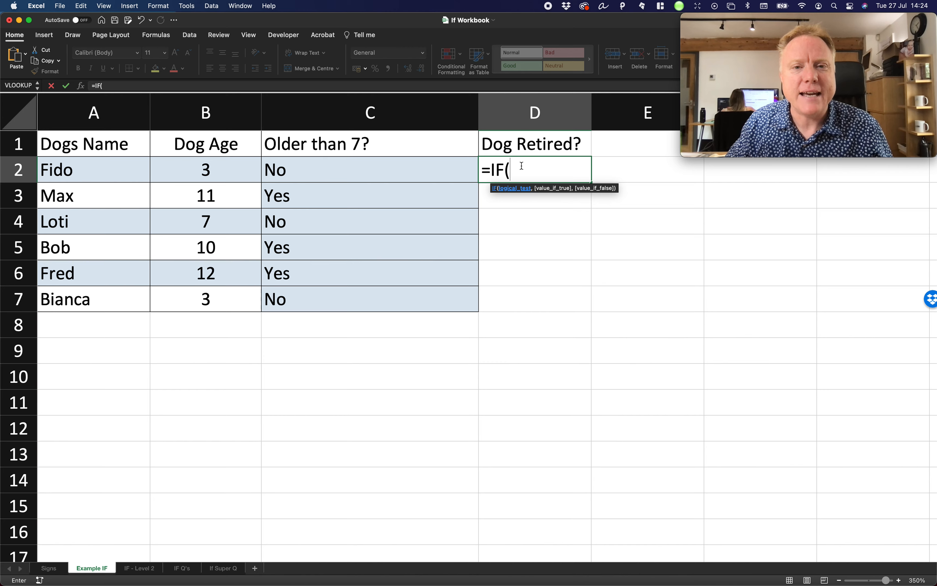
{"action": "left_click", "coordinate": [226, 170]}
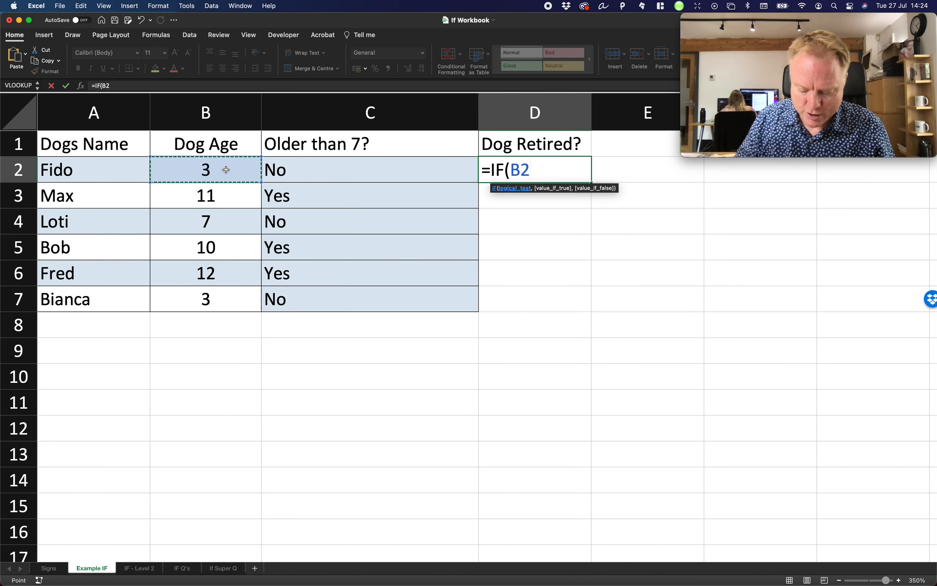
{"action": "type", "text": ">=10"}
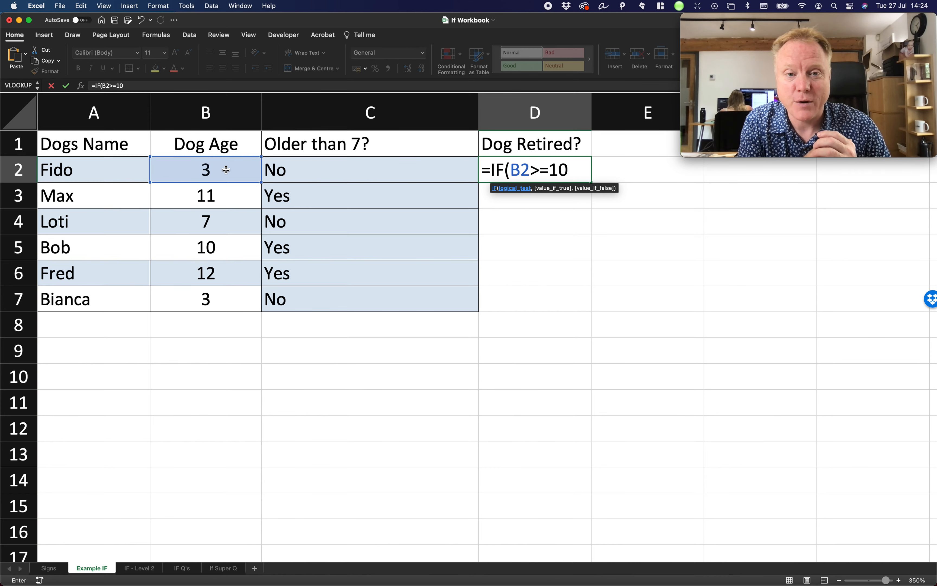
{"action": "type", "text": ","}
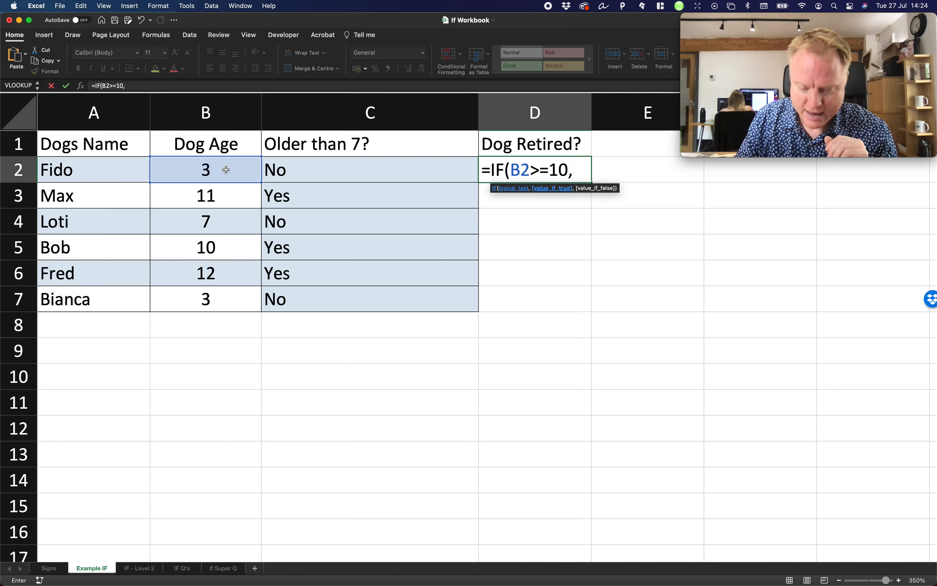
{"action": "type", "text": "\"Yes\""}
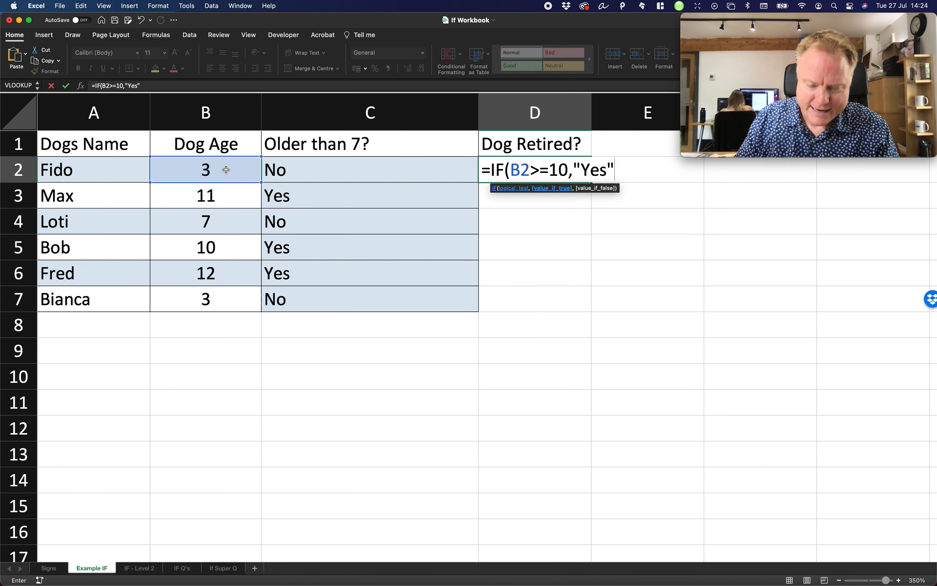
{"action": "type", "text": ","}
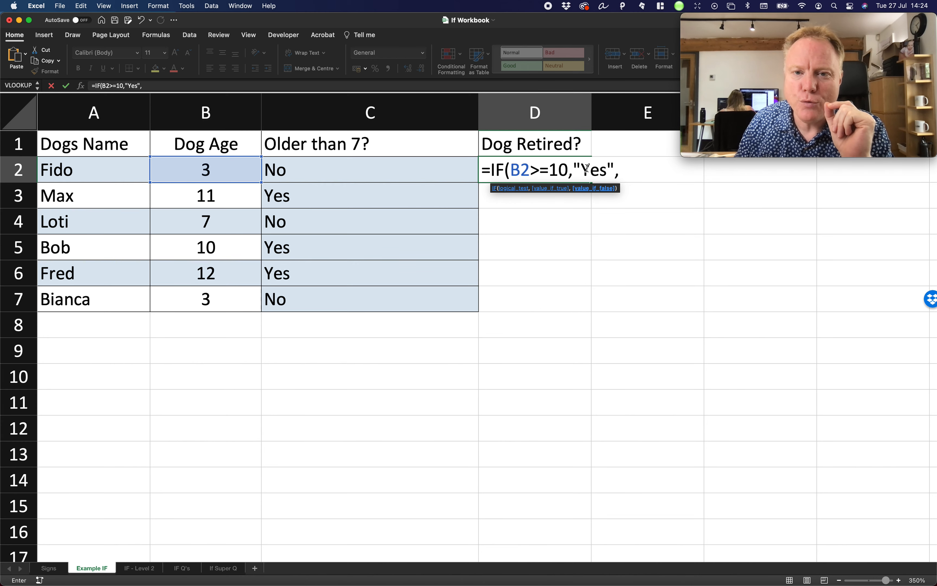
{"action": "left_click_drag", "start_coordinate": [574, 168], "coordinate": [608, 167]}
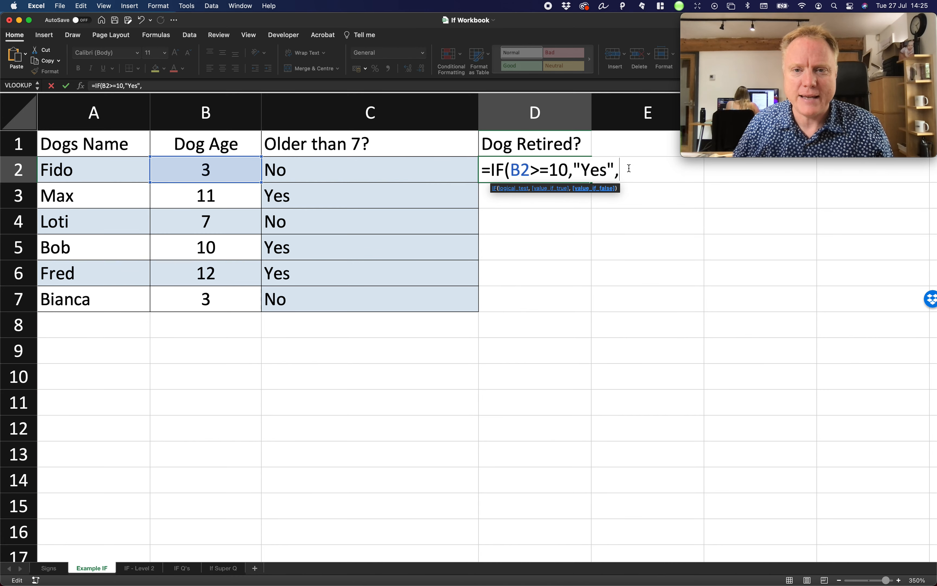
{"action": "type", "text": "0-"}
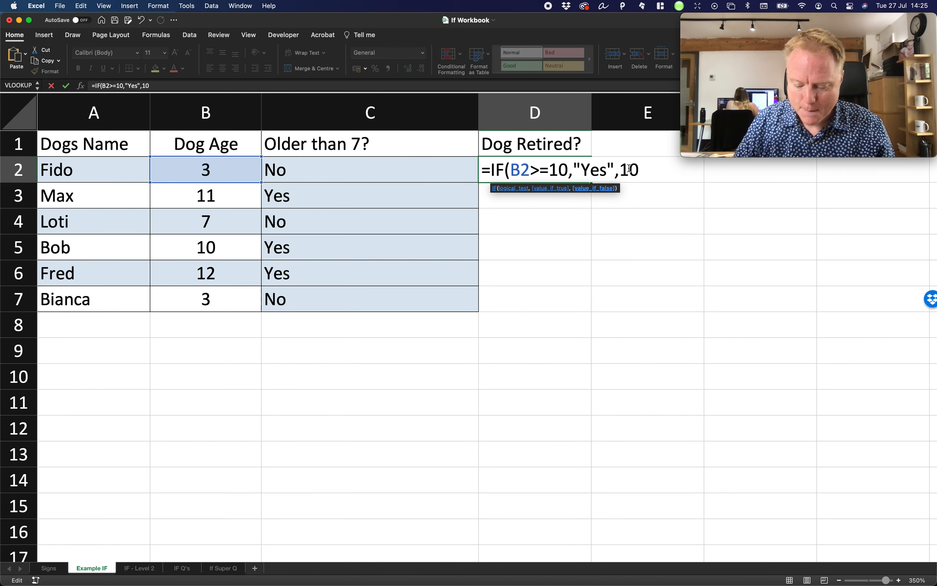
{"action": "left_click", "coordinate": [189, 169]}
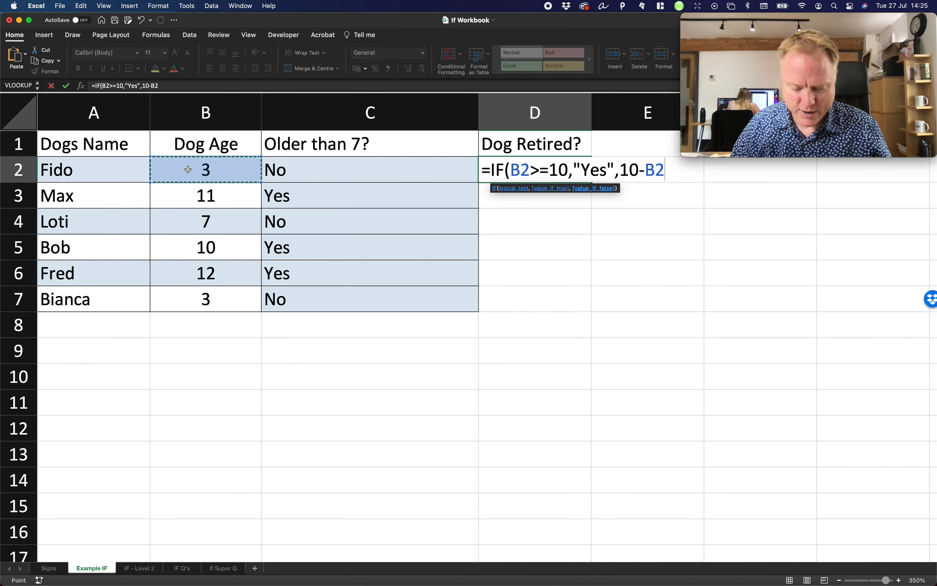
{"action": "type", "text": ")"}
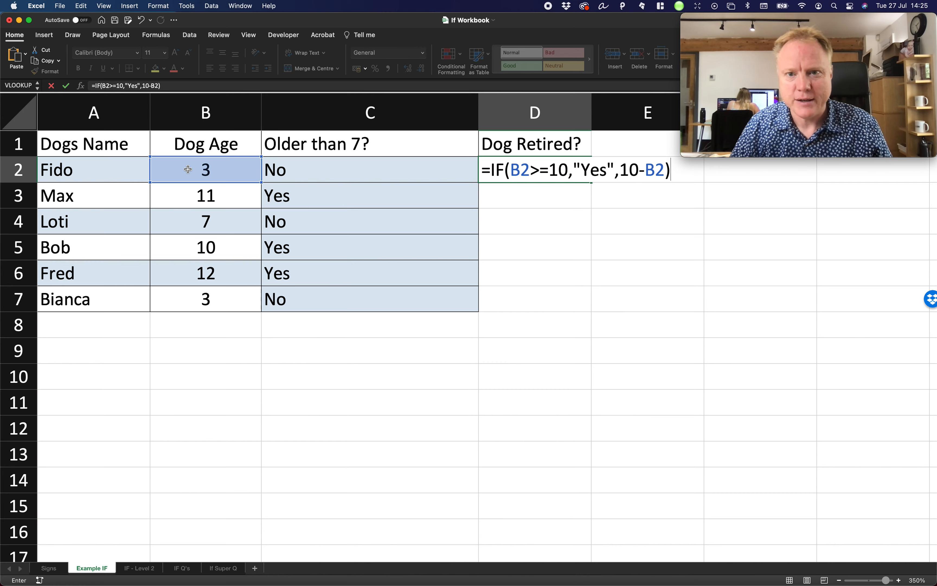
{"action": "key", "text": "Return"}
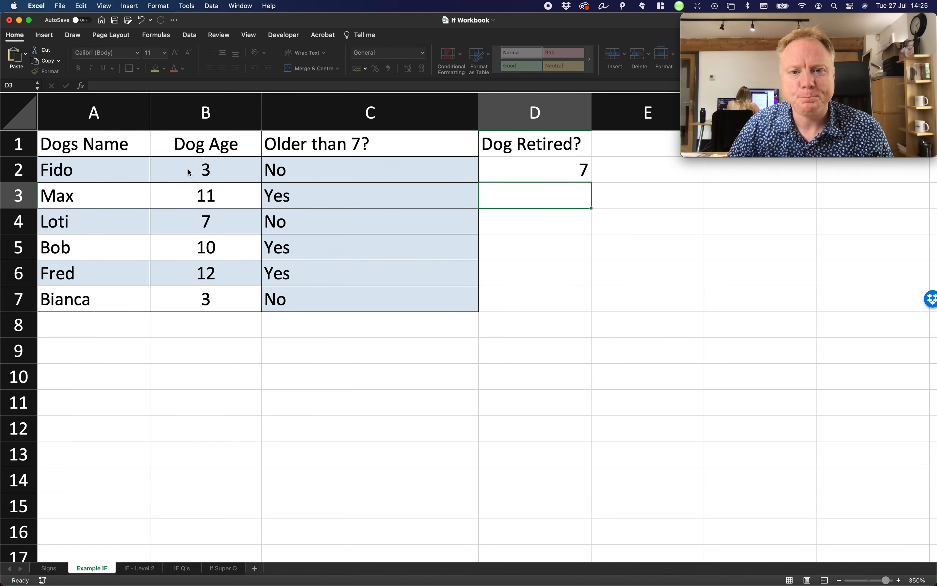
Fill the D2 formula down to D7 and centre the contents of D2:D7 horizontally
{"action": "left_click", "coordinate": [540, 166]}
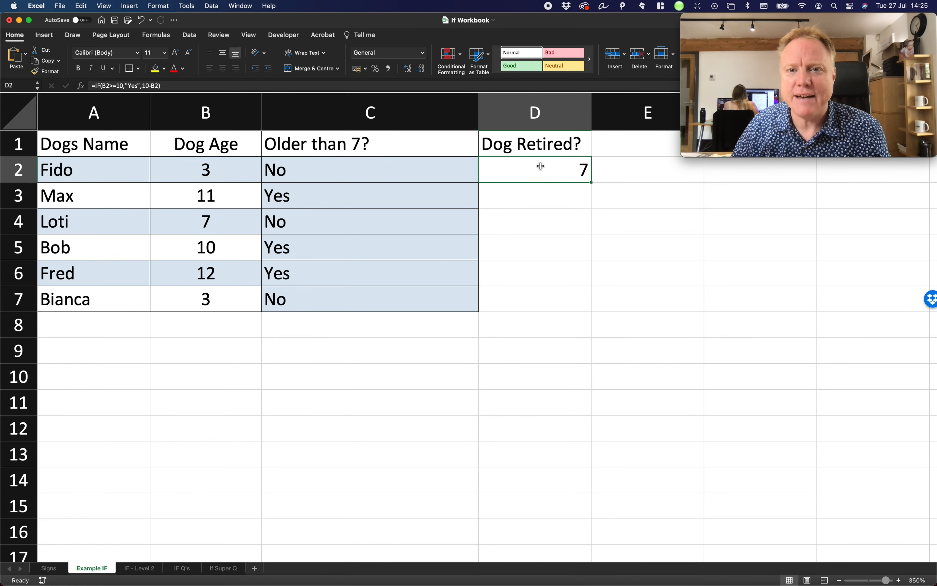
{"action": "double_click", "coordinate": [591, 184]}
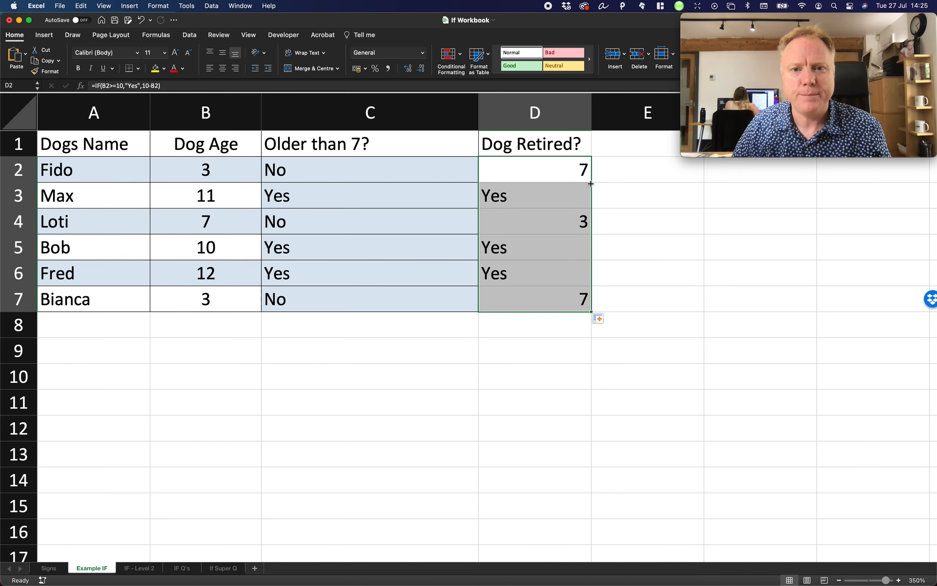
{"action": "left_click", "coordinate": [545, 172]}
{"action": "left_click_drag", "start_coordinate": [545, 172], "coordinate": [540, 310]}
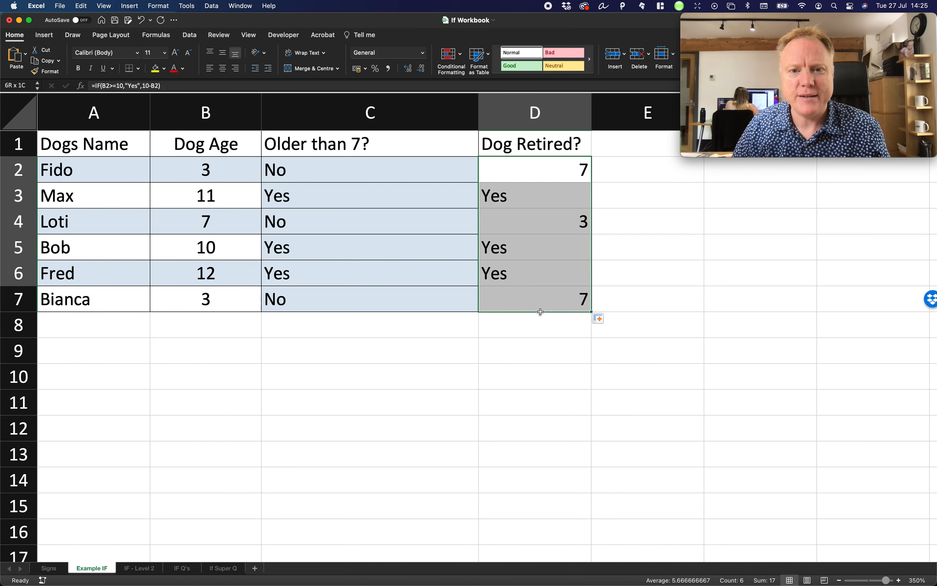
{"action": "left_click", "coordinate": [222, 69]}
{"action": "left_click", "coordinate": [222, 69]}
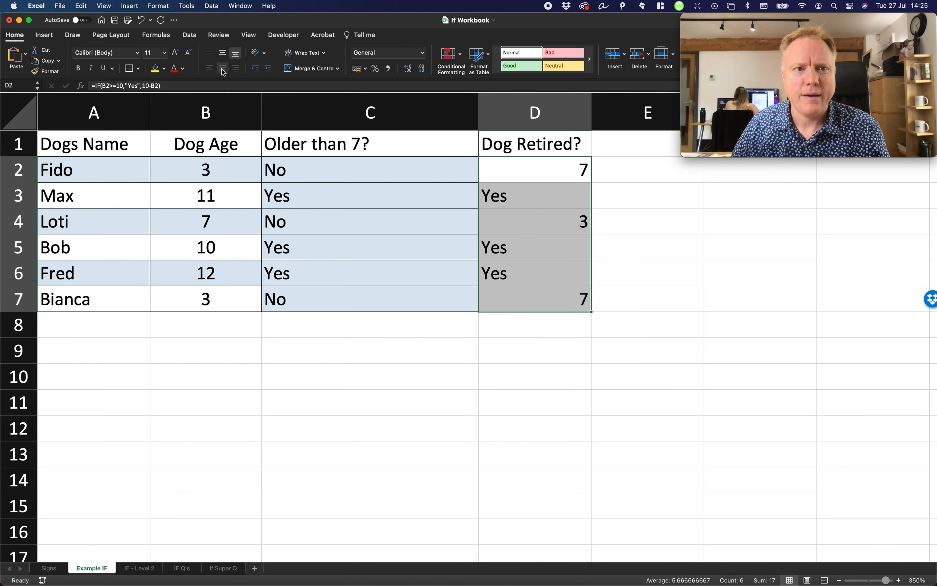
{"action": "left_click", "coordinate": [223, 69]}
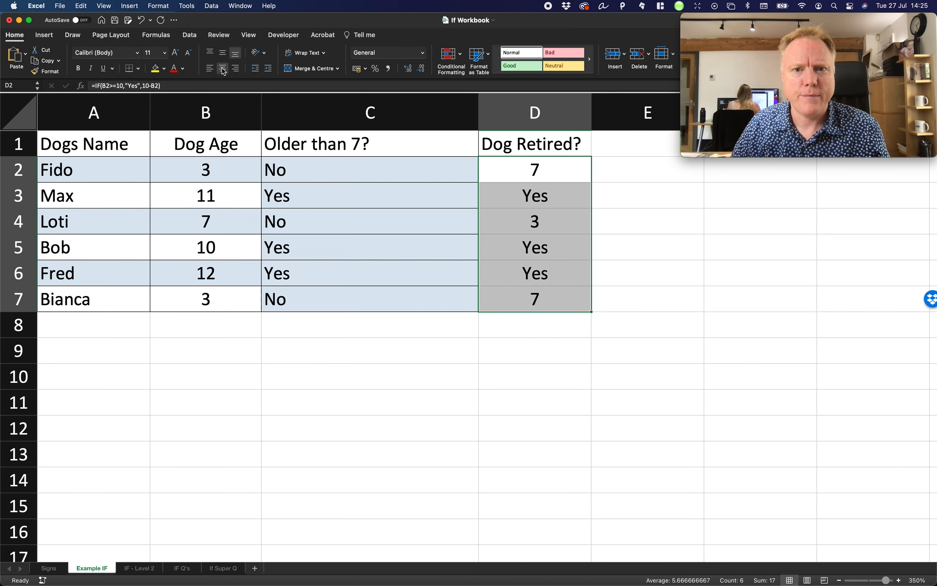
{"action": "left_click", "coordinate": [616, 216]}
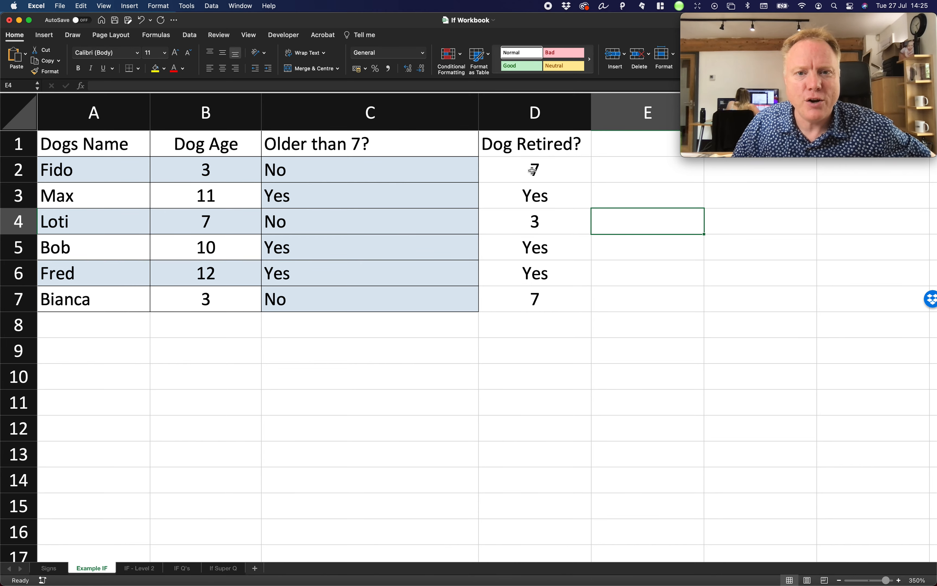
Examine the "Dog Retired?" formulas for Max in D3 and Loti in D4, leaving both as they are
{"action": "scroll", "coordinate": [541, 249], "scroll_direction": "left", "scroll_amount": 1}
{"action": "scroll", "coordinate": [523, 199], "scroll_direction": "down", "scroll_amount": 1}
{"action": "scroll", "coordinate": [521, 190], "scroll_direction": "up", "scroll_amount": 1}
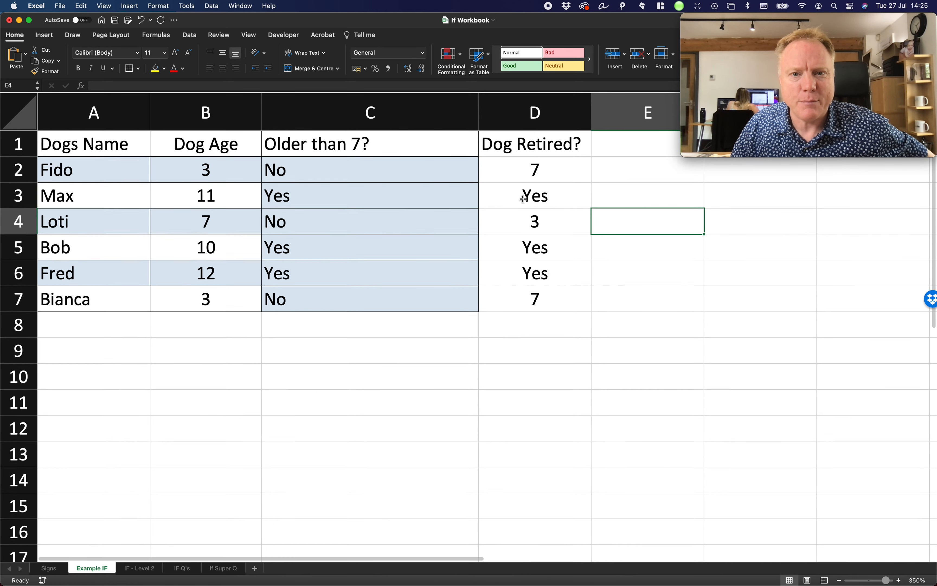
{"action": "double_click", "coordinate": [524, 197]}
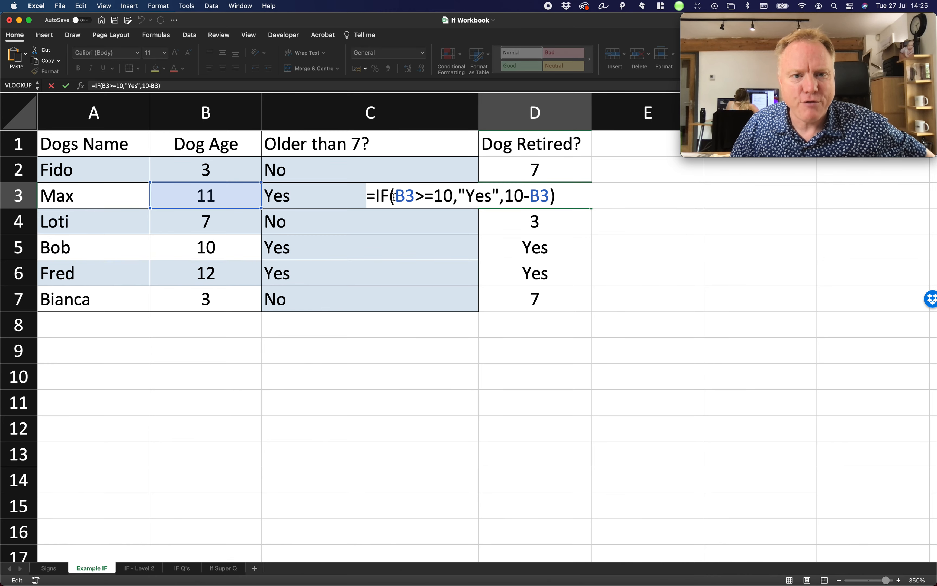
{"action": "left_click_drag", "start_coordinate": [394, 197], "coordinate": [488, 203]}
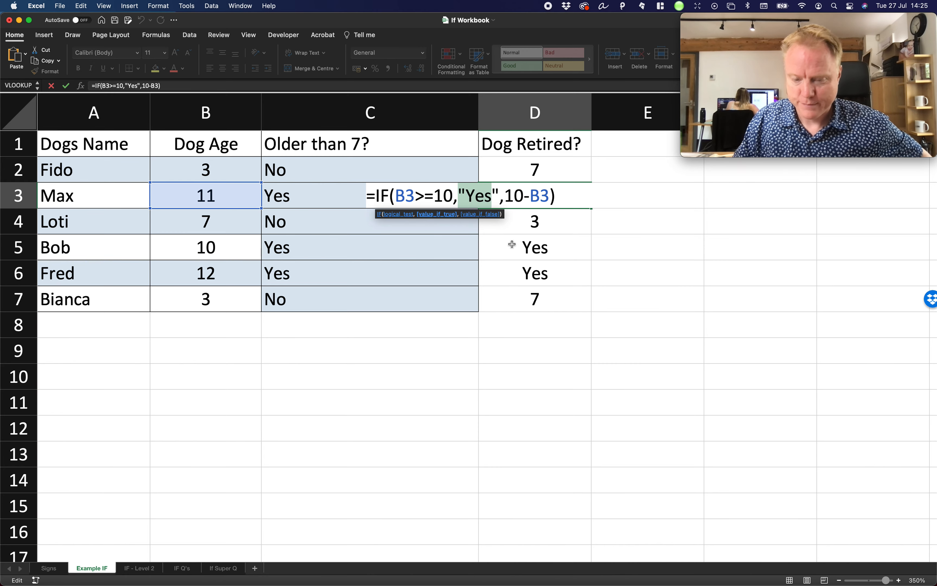
{"action": "key", "text": "Return"}
{"action": "double_click", "coordinate": [529, 225]}
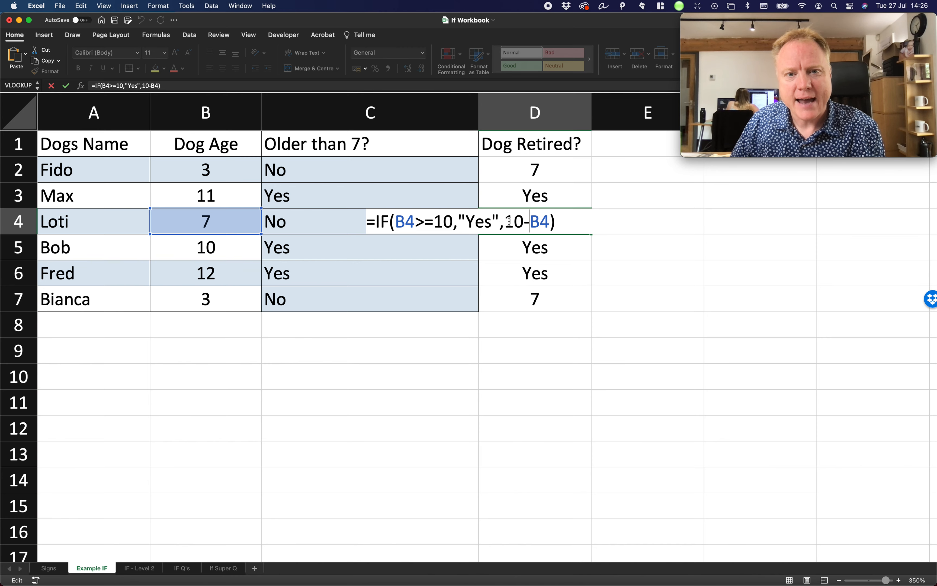
{"action": "left_click_drag", "start_coordinate": [506, 223], "coordinate": [525, 223]}
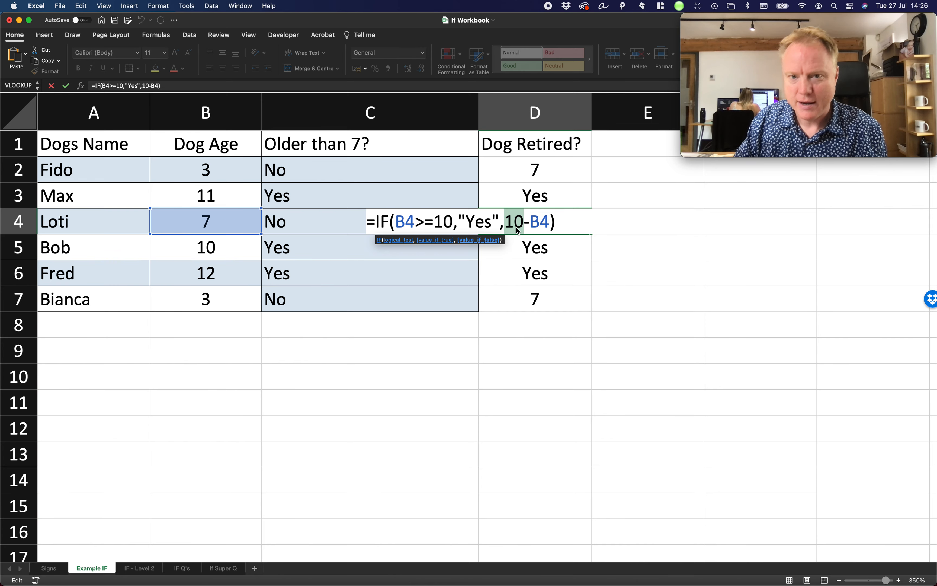
{"action": "key", "text": "Return"}
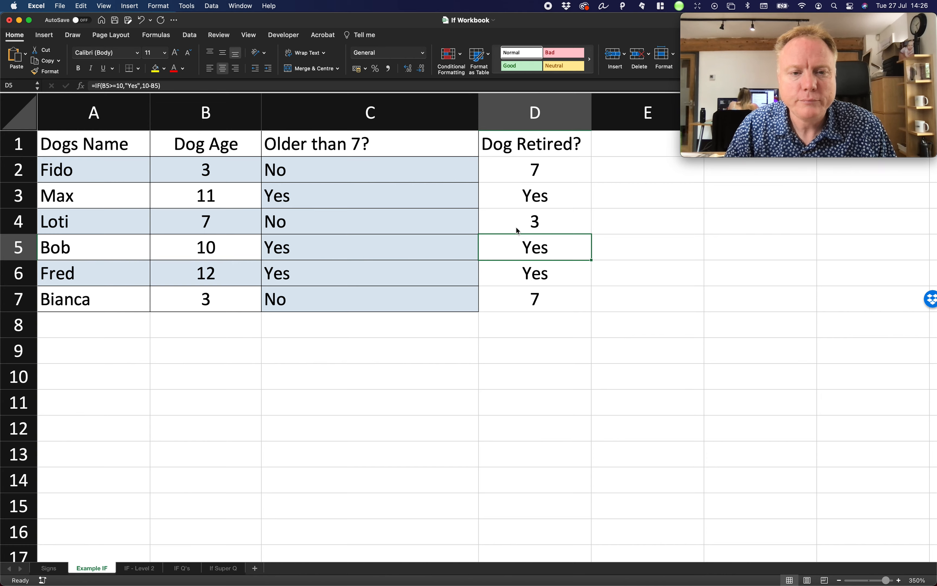
On the IF Q's sheet, examine the If Function with Calculation table, including its Hire date, Years Employed and blank Holiday days cells
{"action": "left_click", "coordinate": [140, 568]}
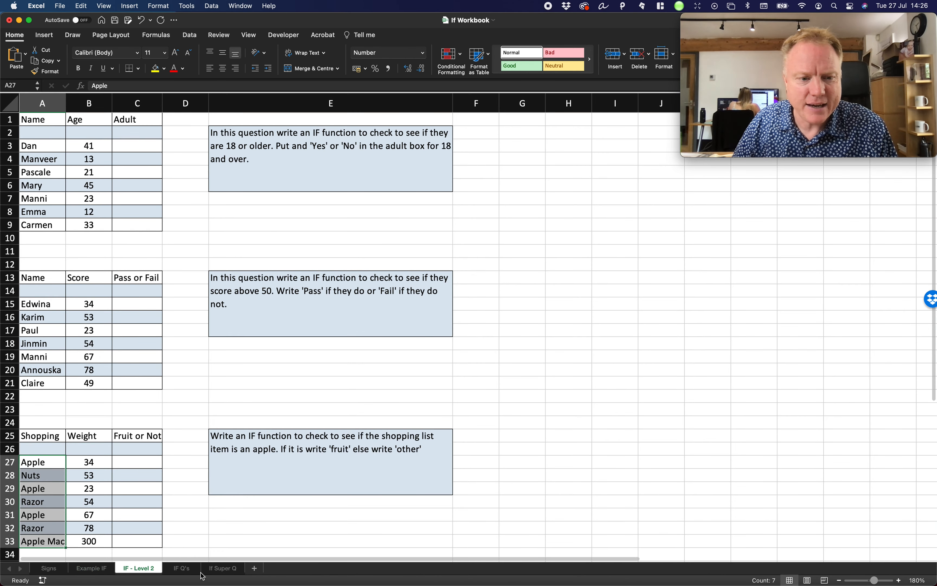
{"action": "left_click", "coordinate": [190, 570]}
{"action": "left_click", "coordinate": [411, 315]}
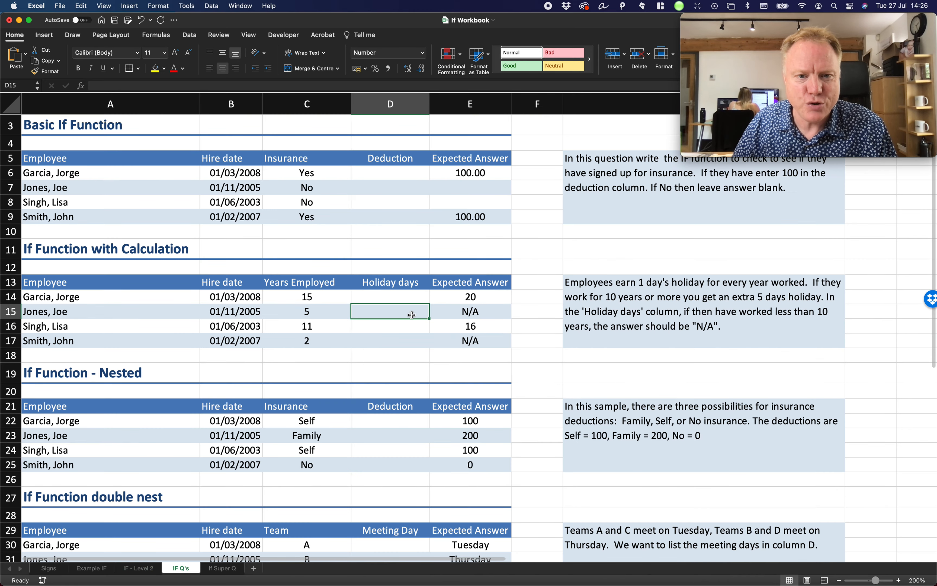
{"action": "left_click", "coordinate": [388, 296]}
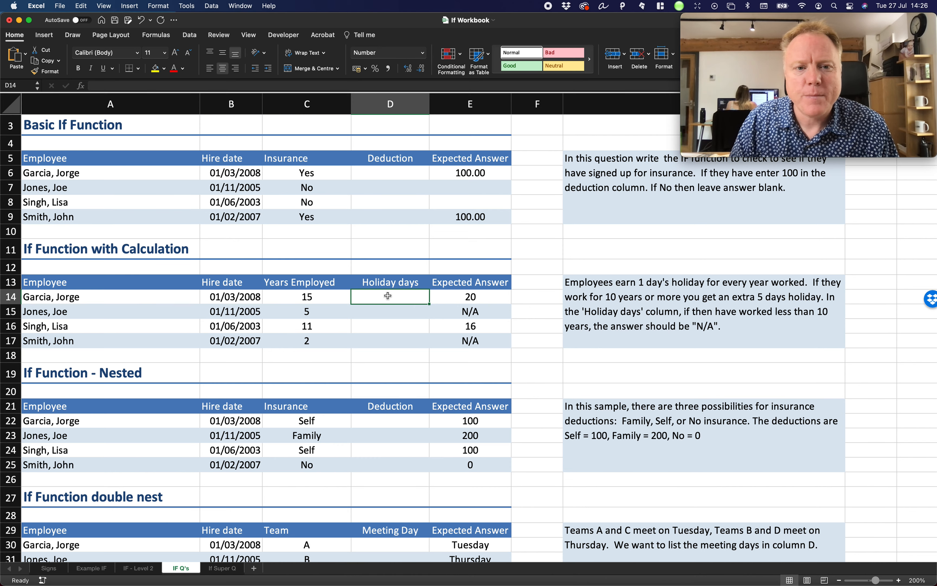
{"action": "left_click", "coordinate": [322, 300]}
{"action": "left_click_drag", "start_coordinate": [321, 312], "coordinate": [315, 341]}
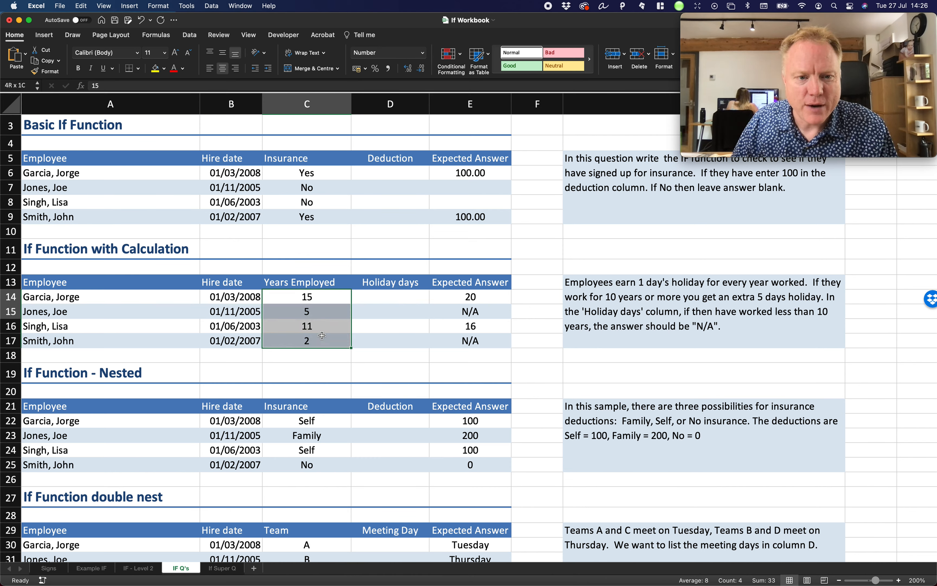
{"action": "left_click_drag", "start_coordinate": [39, 282], "coordinate": [471, 341]}
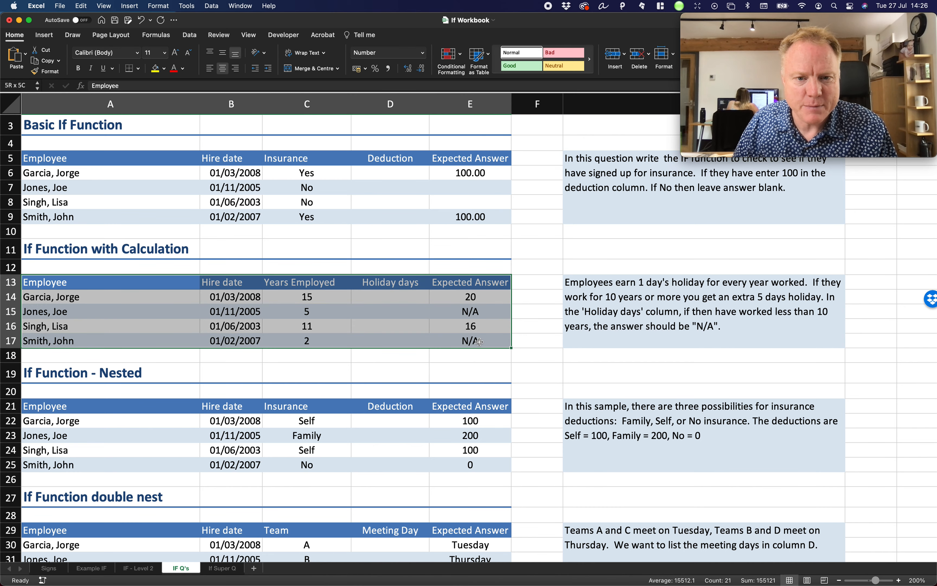
{"action": "left_click", "coordinate": [360, 310]}
{"action": "left_click_drag", "start_coordinate": [238, 282], "coordinate": [243, 320]}
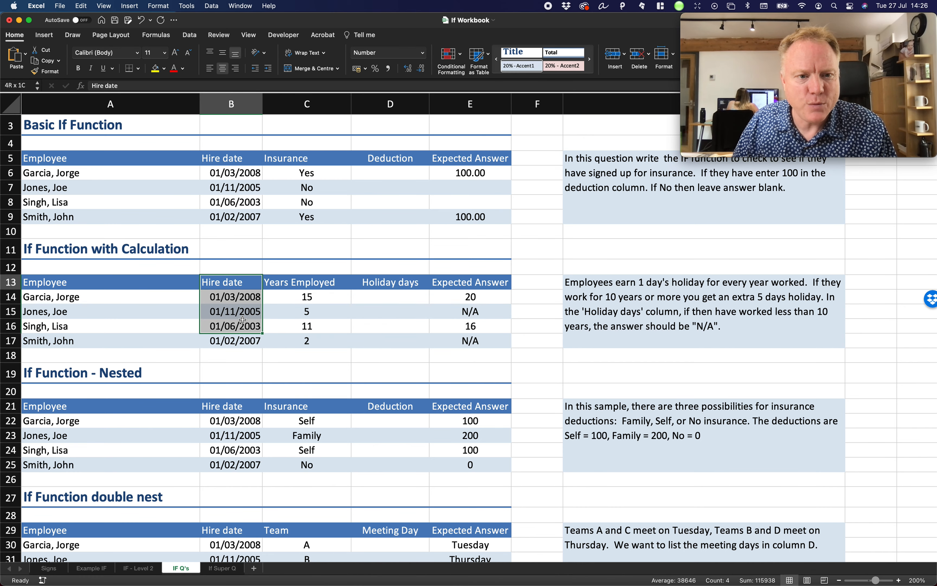
{"action": "left_click", "coordinate": [311, 297]}
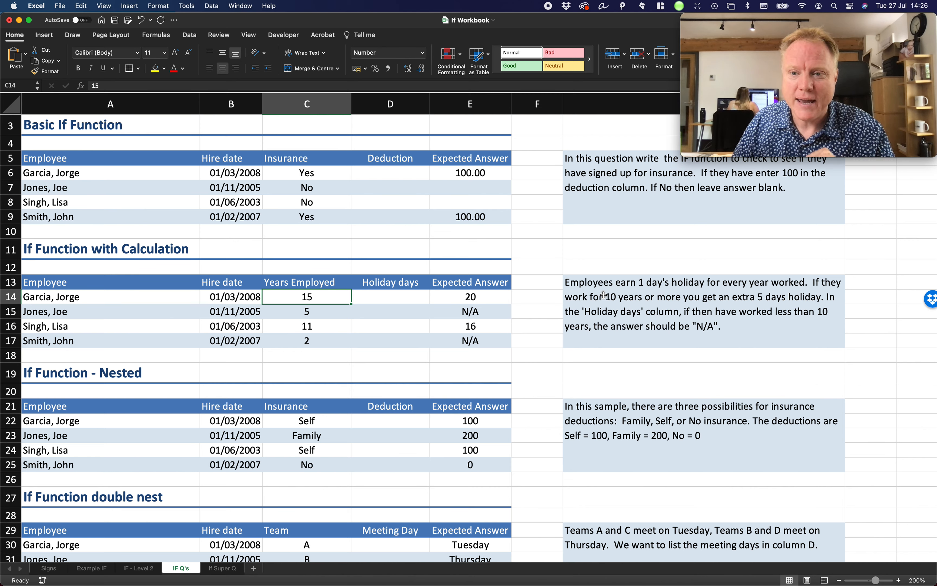
Examine the Holiday days rule in G13 against the Years Employed and Expected Answer cells in rows 14 and 15
{"action": "left_click", "coordinate": [765, 293]}
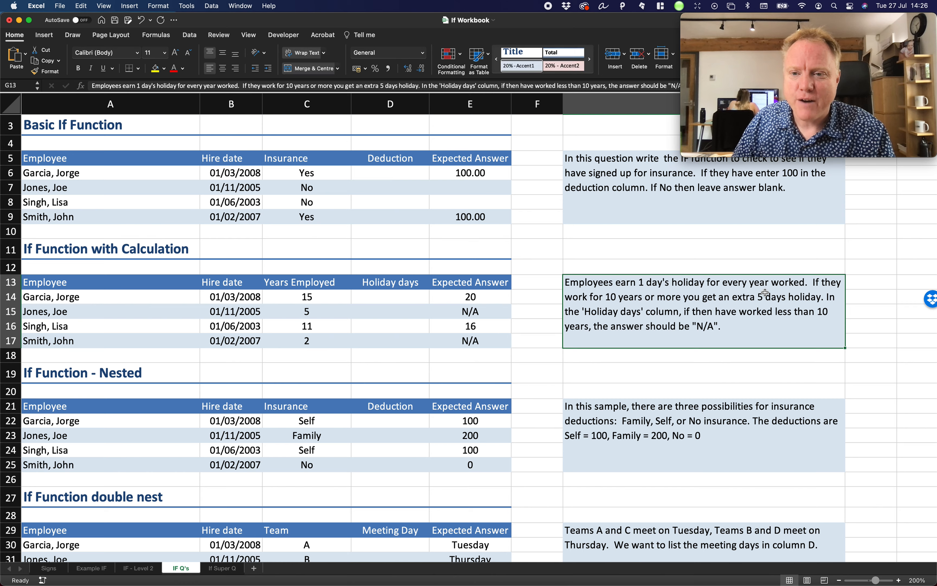
{"action": "left_click", "coordinate": [320, 299]}
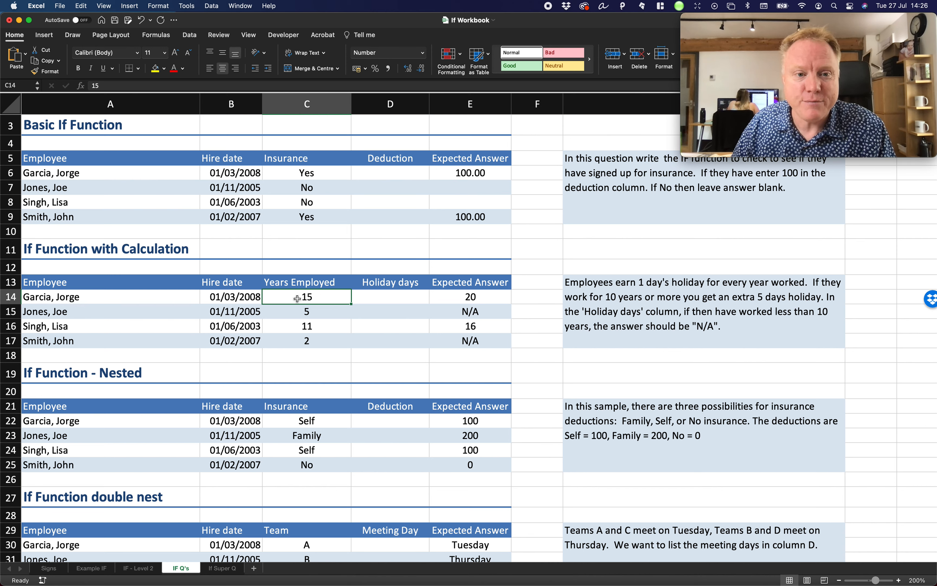
{"action": "left_click", "coordinate": [440, 295]}
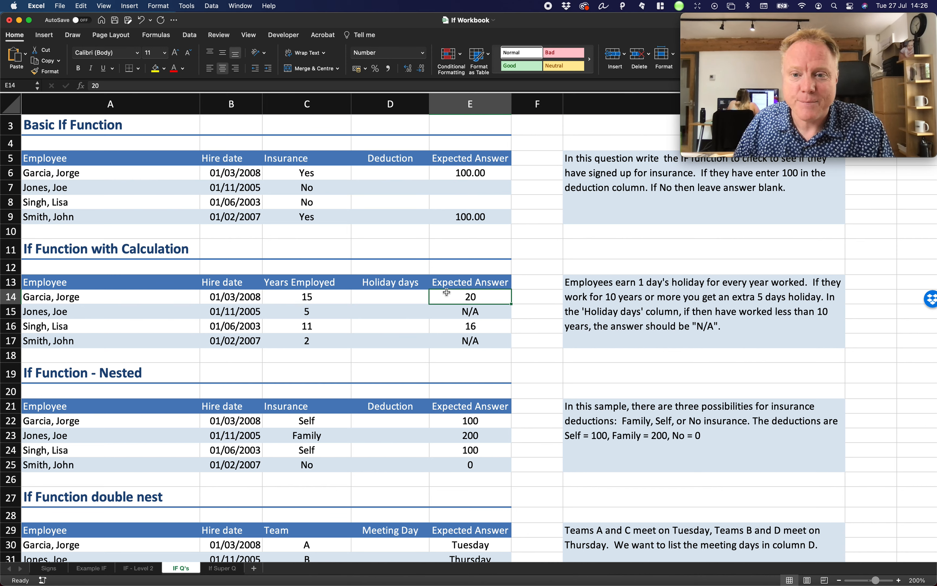
{"action": "left_click", "coordinate": [301, 312]}
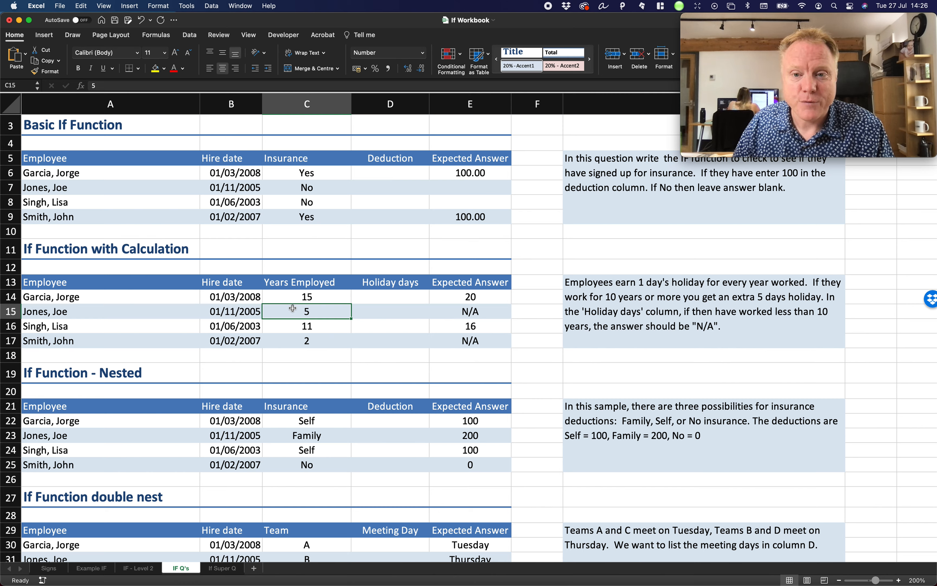
{"action": "left_click", "coordinate": [472, 317]}
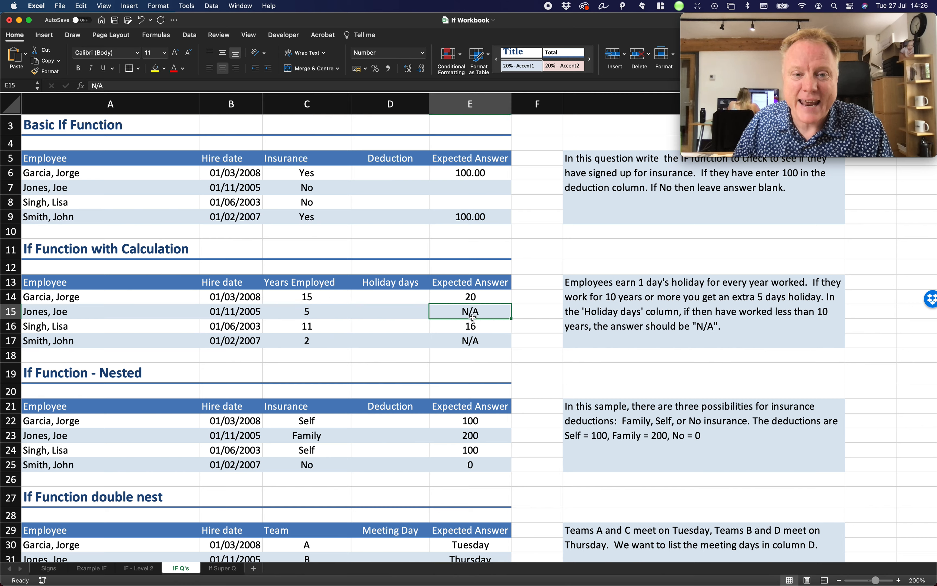
On the Example IF sheet, review the >=10 test and the 10-B2 calculation in the D2 formula, leaving it as it is
{"action": "left_click", "coordinate": [92, 568]}
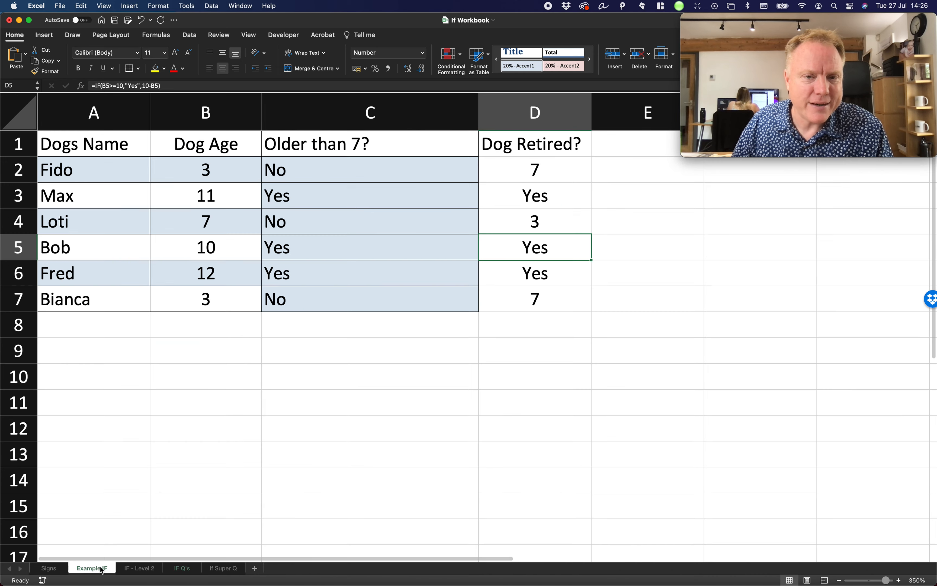
{"action": "left_click", "coordinate": [517, 170]}
{"action": "double_click", "coordinate": [515, 169]}
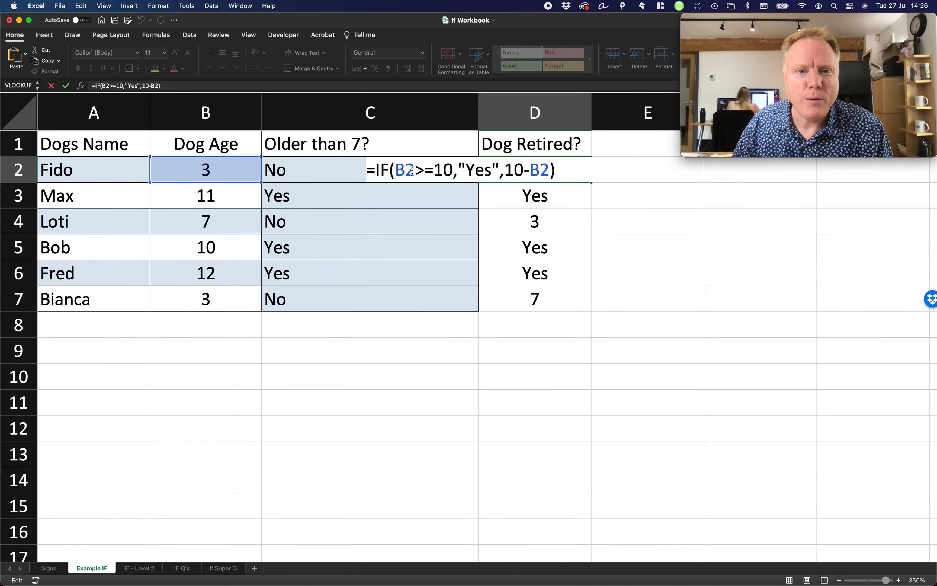
{"action": "left_click_drag", "start_coordinate": [415, 170], "coordinate": [452, 171]}
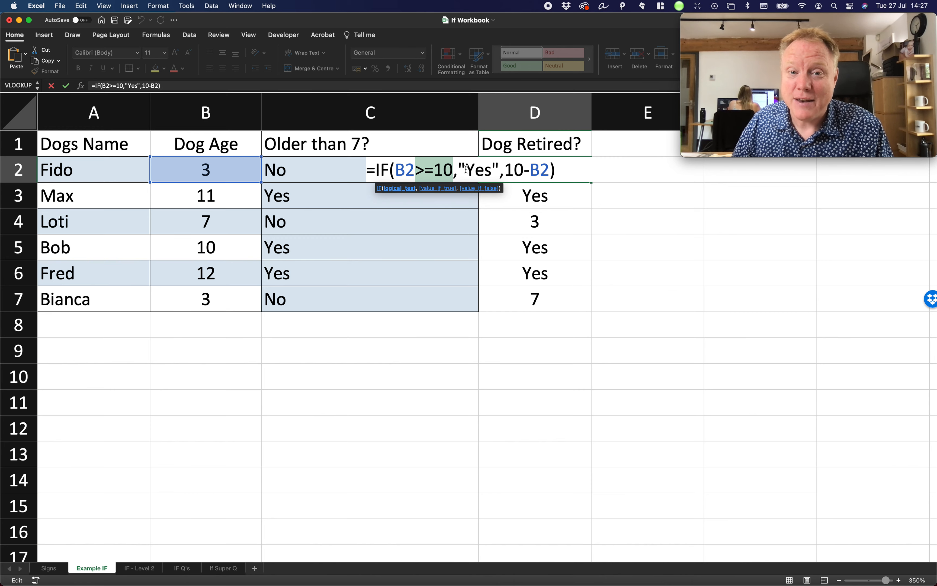
{"action": "left_click_drag", "start_coordinate": [460, 169], "coordinate": [547, 171]}
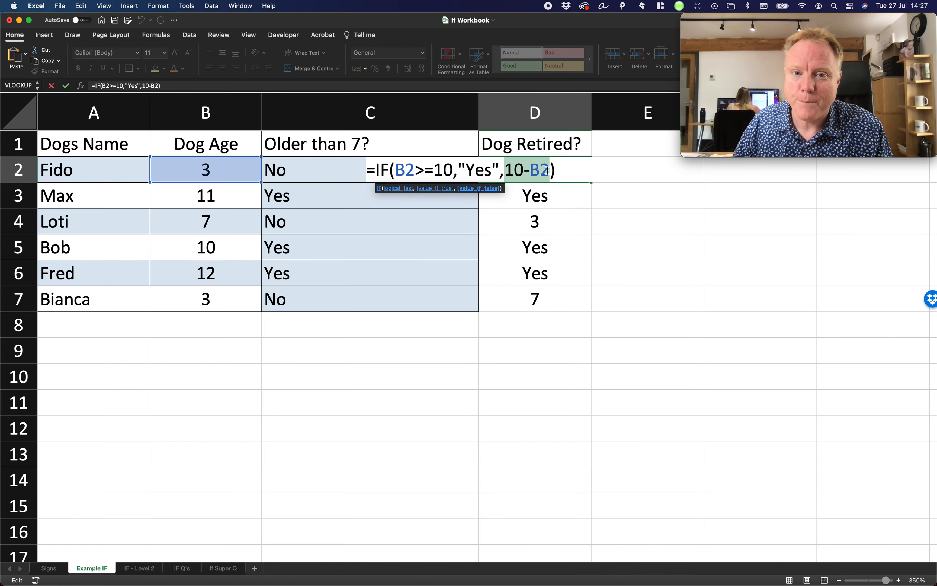
{"action": "key", "text": "Return"}
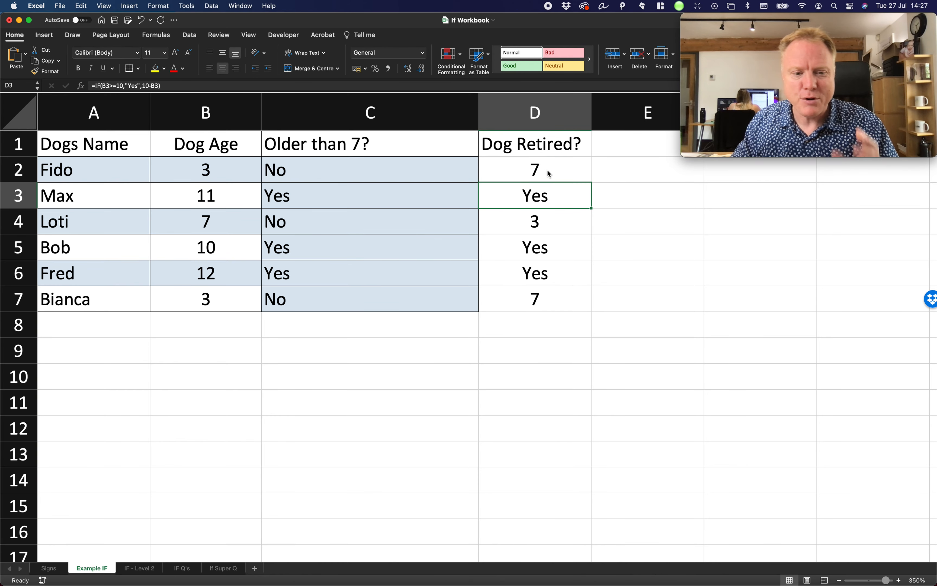
Back on the IF Q's sheet, review the Years Employed values in C14 and C15 for the Holiday days exercise
{"action": "left_click", "coordinate": [183, 568]}
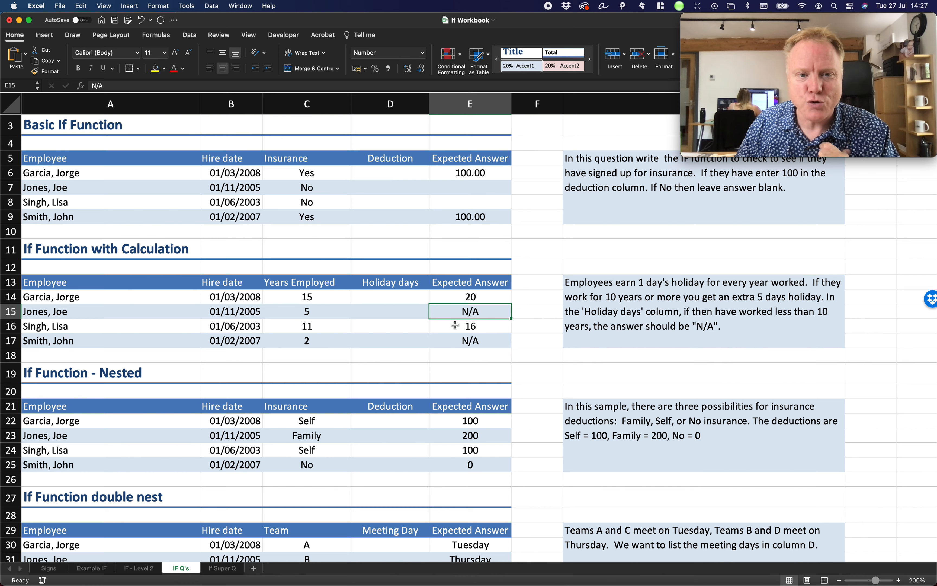
{"action": "left_click", "coordinate": [322, 301]}
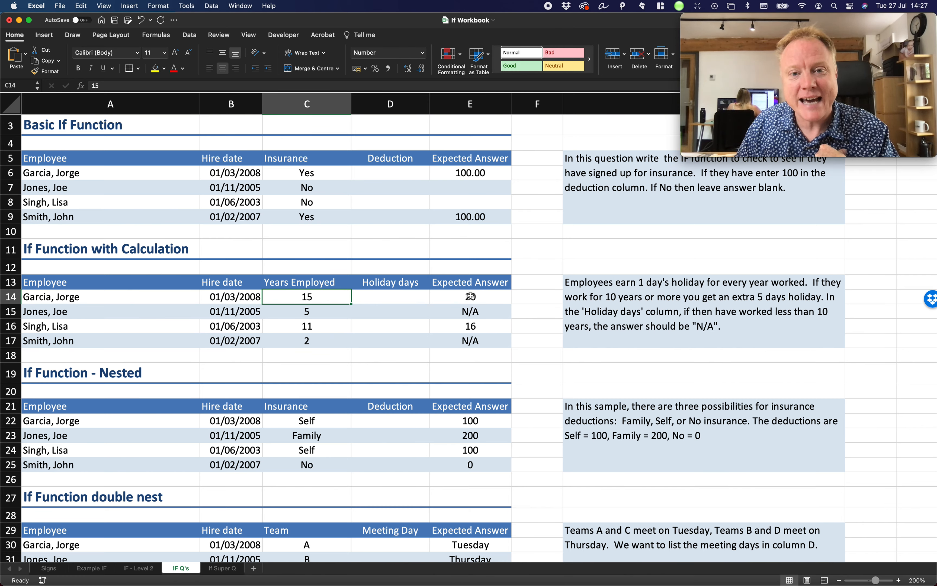
{"action": "left_click", "coordinate": [304, 313]}
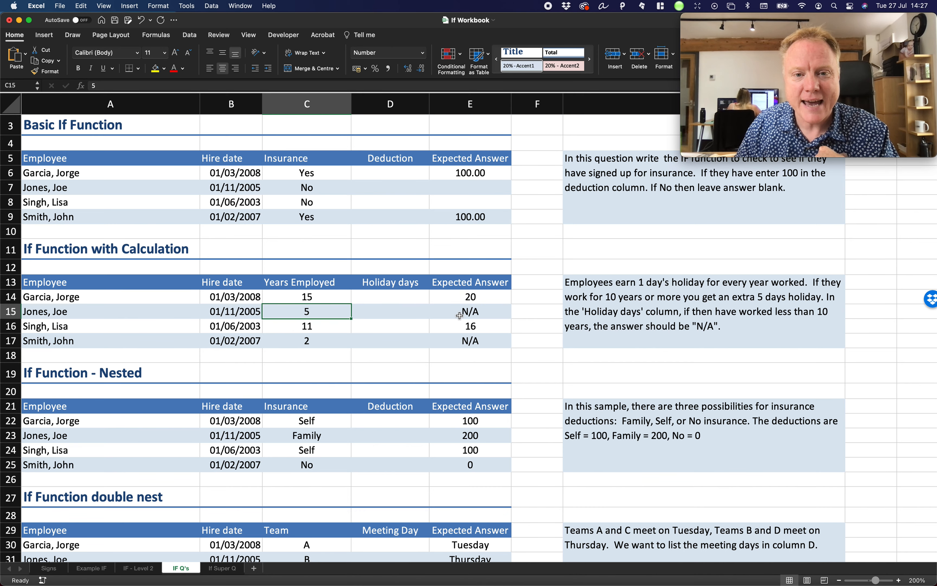
{"action": "scroll", "coordinate": [459, 316], "scroll_direction": "right", "scroll_amount": 1}
{"action": "scroll", "coordinate": [460, 316], "scroll_direction": "up", "scroll_amount": 1}
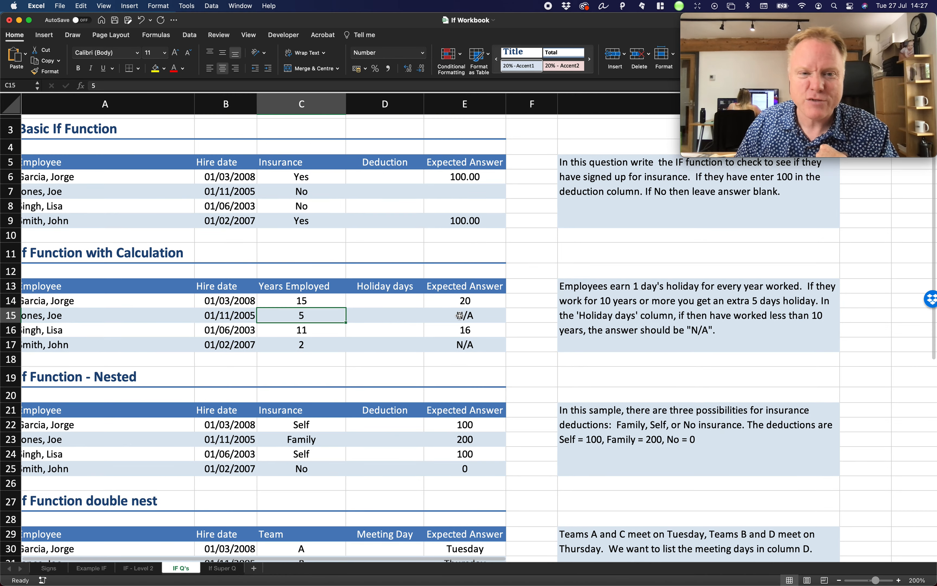
{"action": "scroll", "coordinate": [460, 316], "scroll_direction": "down", "scroll_amount": 1}
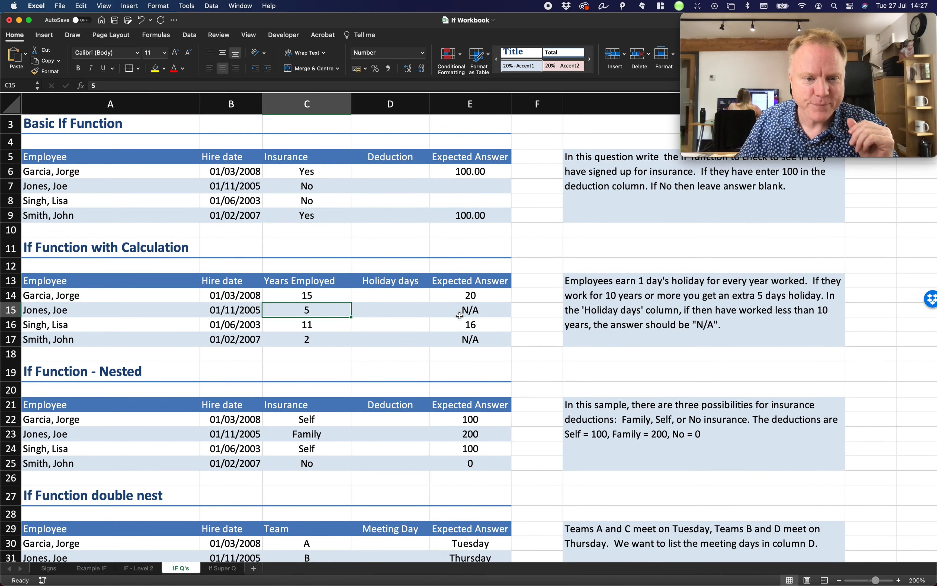
Examine the If Function - Nested exercise and its Self, Family and No insurance entries in column C
{"action": "scroll", "coordinate": [460, 316], "scroll_direction": "down", "scroll_amount": 5}
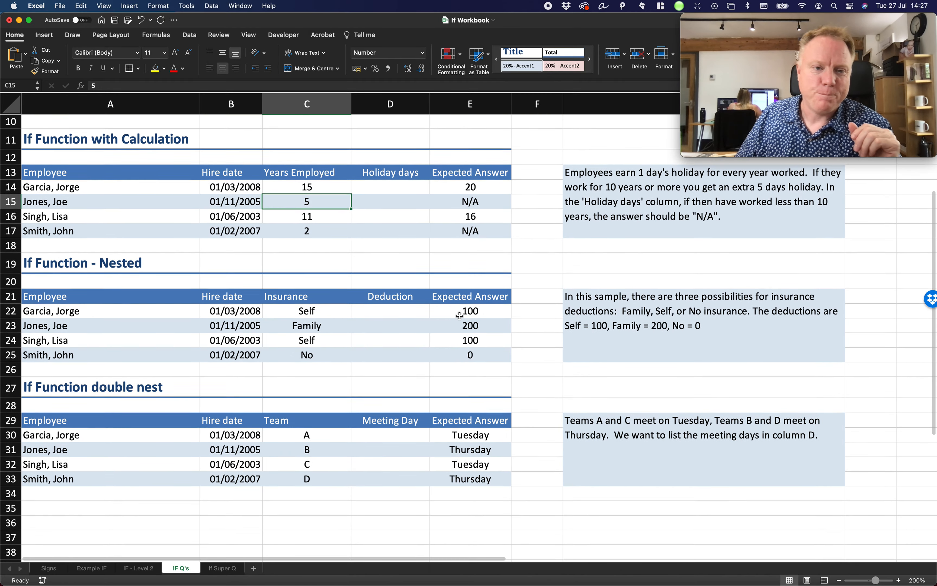
{"action": "scroll", "coordinate": [459, 316], "scroll_direction": "down", "scroll_amount": 1}
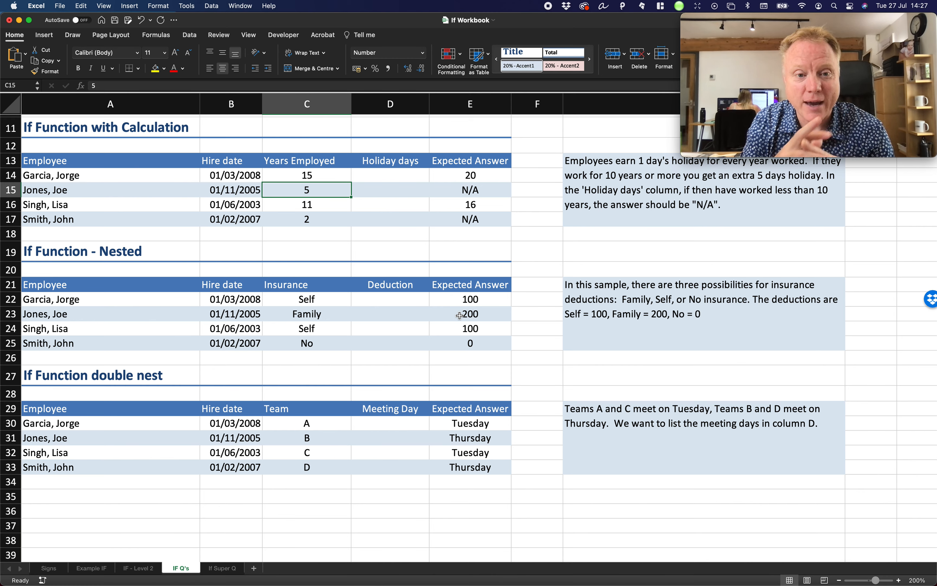
{"action": "left_click", "coordinate": [314, 301]}
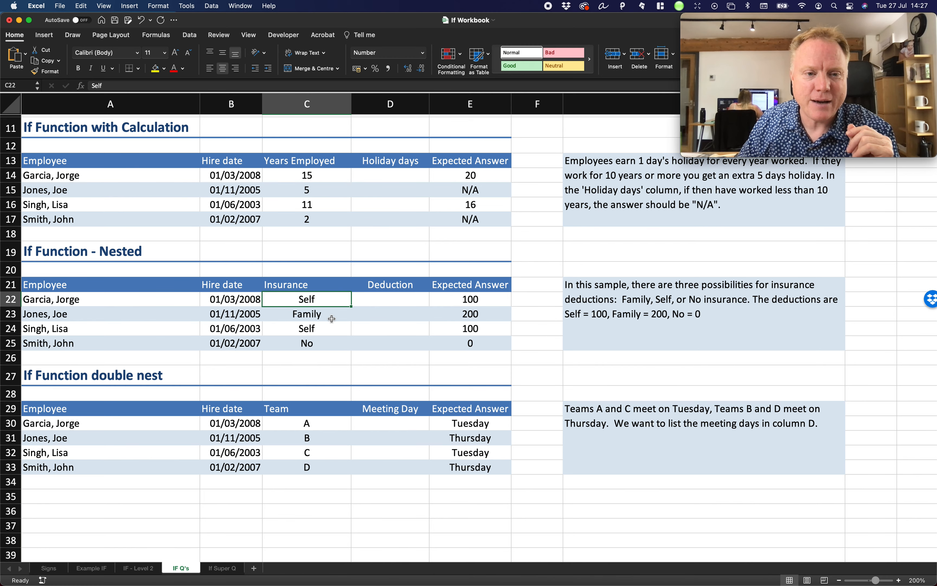
{"action": "left_click", "coordinate": [331, 316]}
{"action": "left_click", "coordinate": [326, 305]}
{"action": "left_click", "coordinate": [326, 315]}
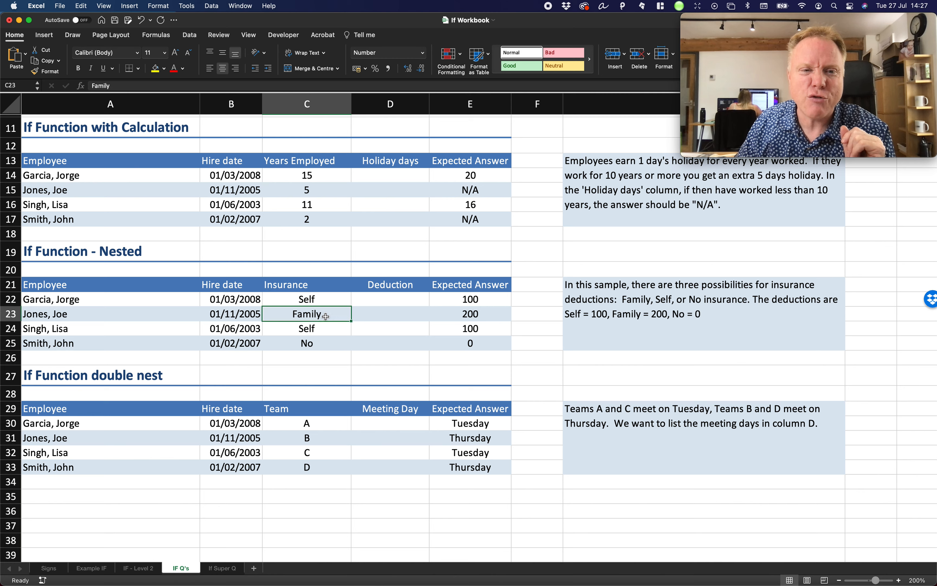
{"action": "left_click", "coordinate": [322, 301]}
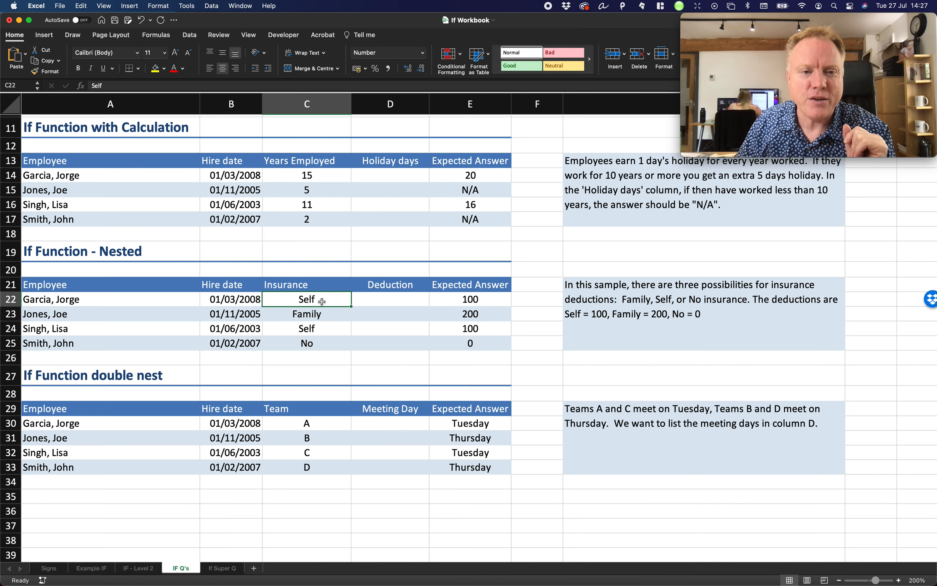
{"action": "left_click", "coordinate": [318, 317]}
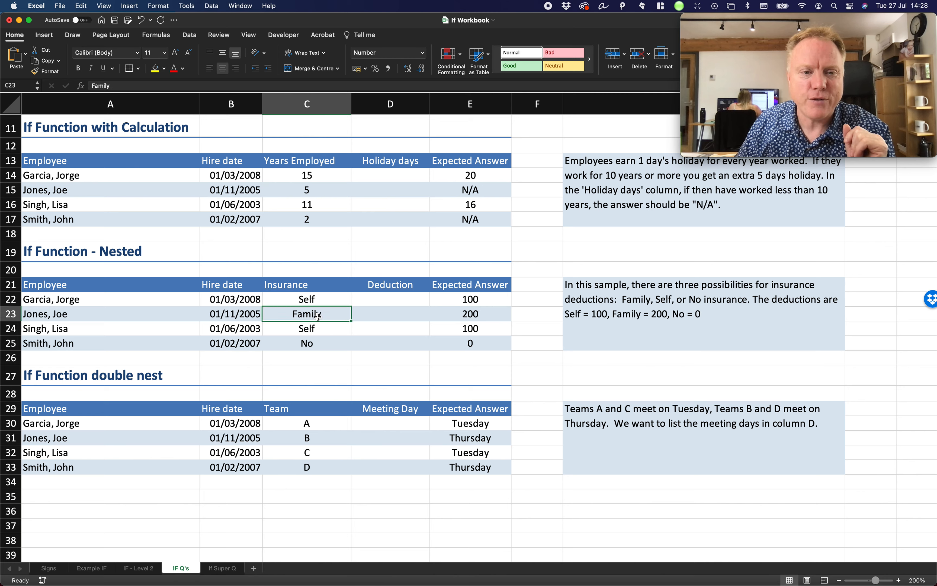
{"action": "left_click", "coordinate": [327, 347]}
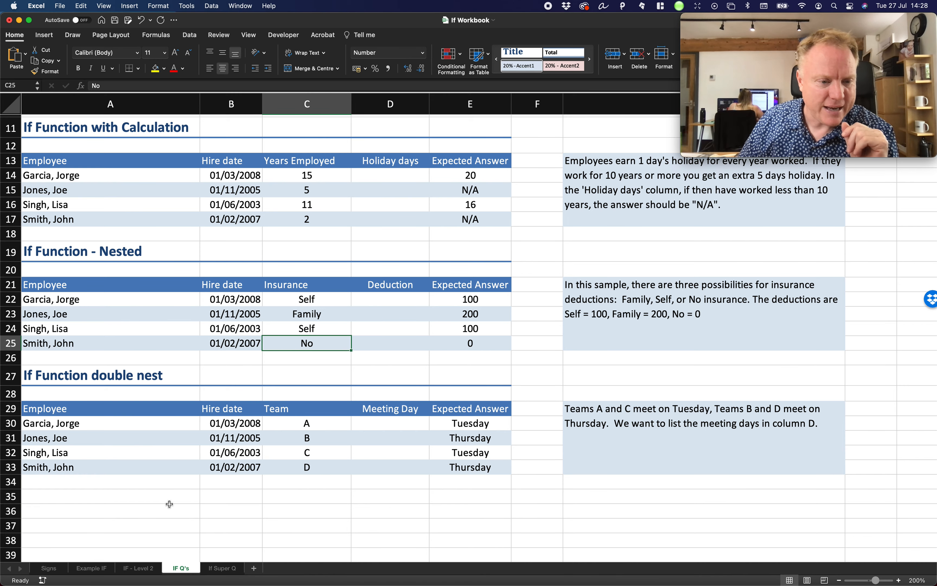
On the Example IF sheet, enter the heading "Dog Size" in E1
{"action": "left_click", "coordinate": [97, 568]}
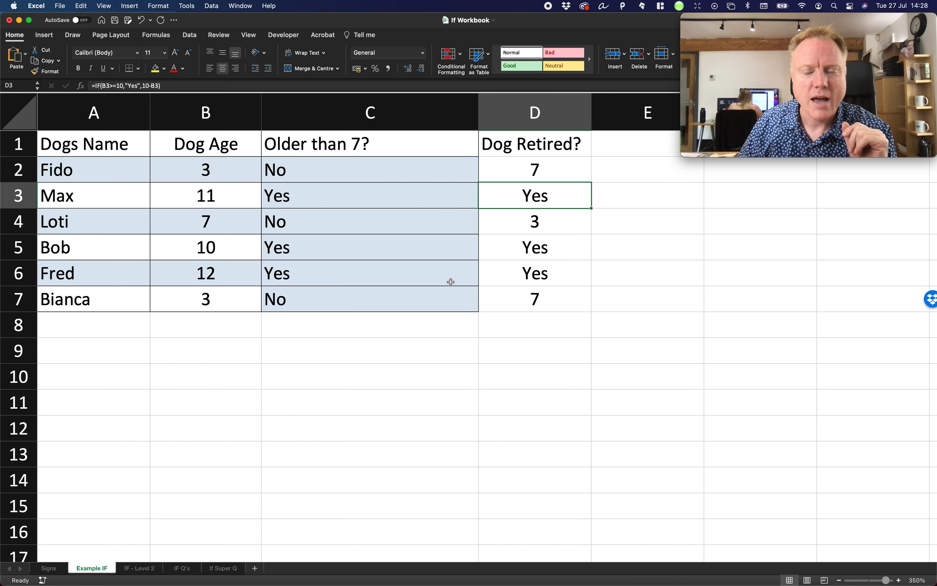
{"action": "scroll", "coordinate": [450, 280], "scroll_direction": "right", "scroll_amount": 5}
{"action": "left_click", "coordinate": [322, 144]}
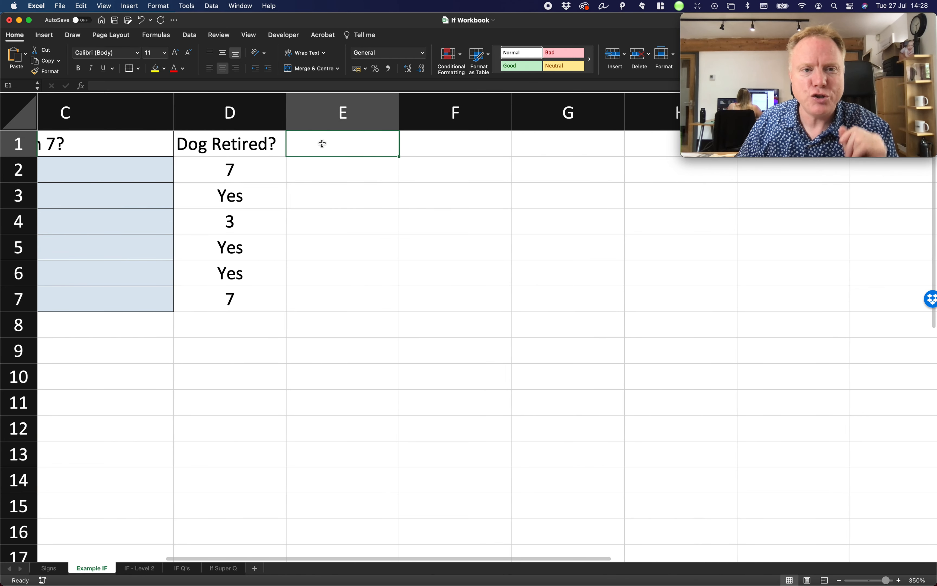
{"action": "type", "text": "D"}
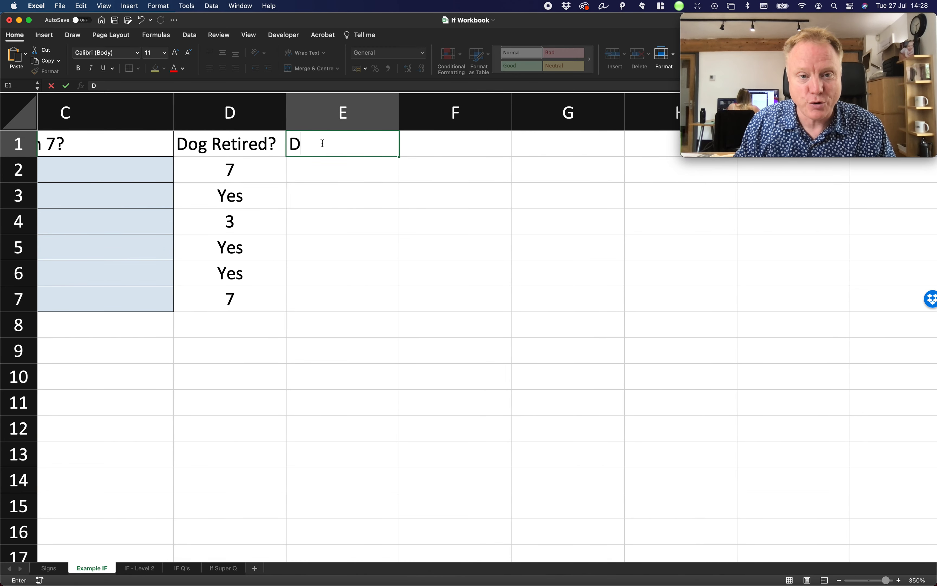
{"action": "type", "text": "og S"}
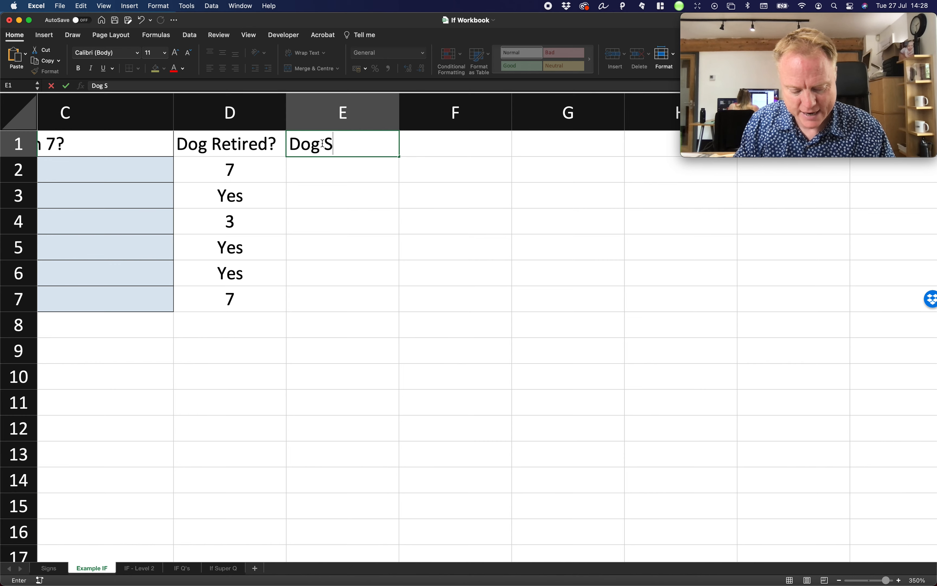
{"action": "key", "text": "BackSpace"}
{"action": "key", "text": "BackSpace"}
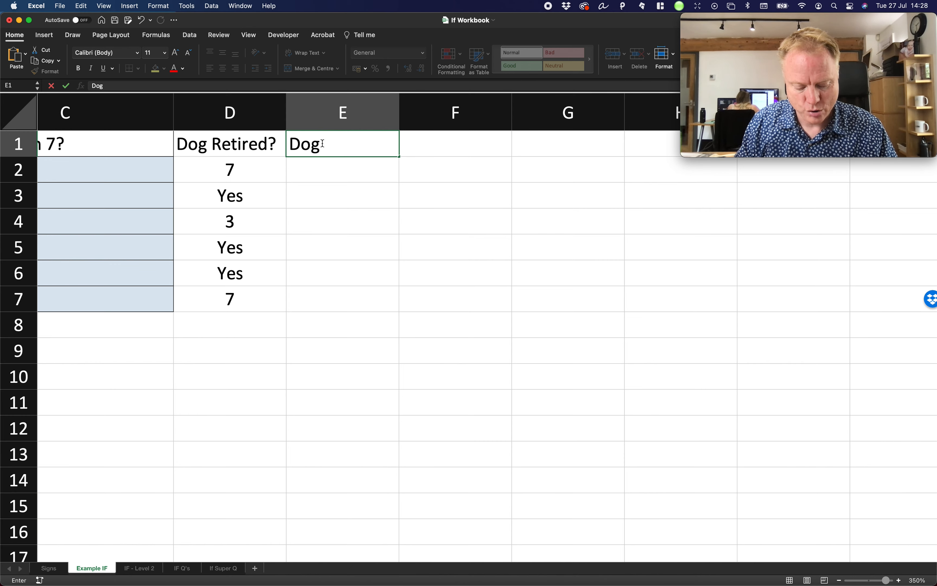
{"action": "type", "text": "ze"}
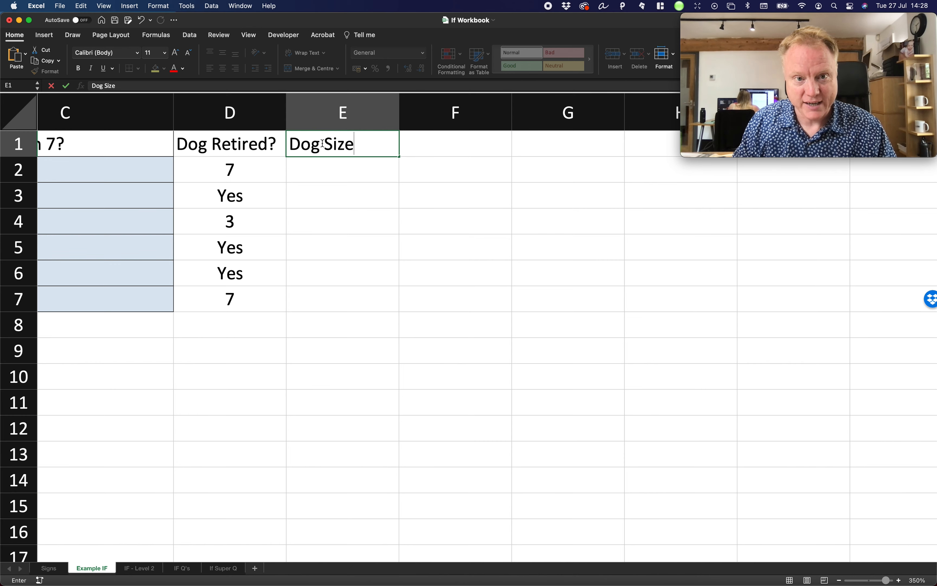
{"action": "key", "text": "Return"}
Fill in the dog sizes S, S, M, L, M and L in cells E2 to E7
{"action": "type", "text": "S"}
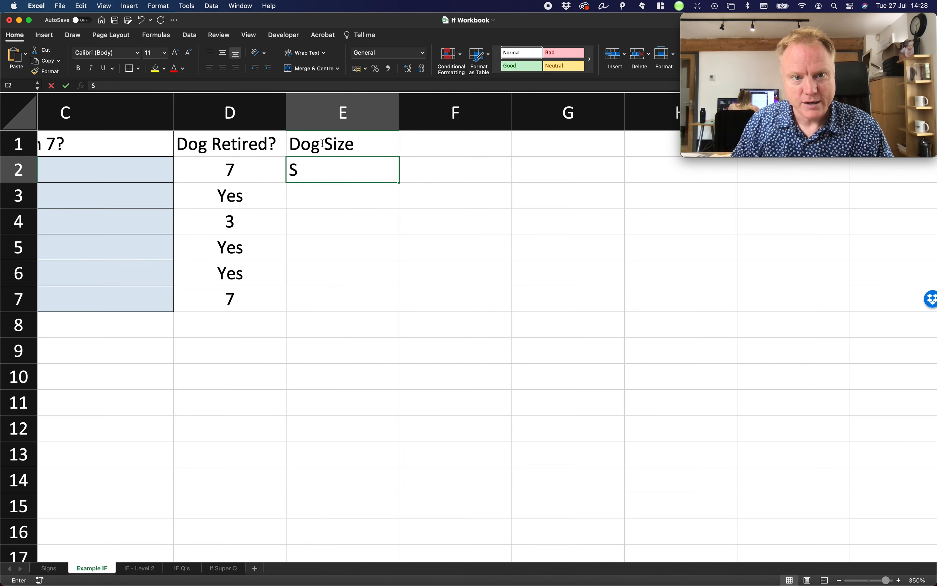
{"action": "key", "text": "Return"}
{"action": "type", "text": "S"}
{"action": "key", "text": "Return"}
{"action": "type", "text": "M"}
{"action": "key", "text": "Up"}
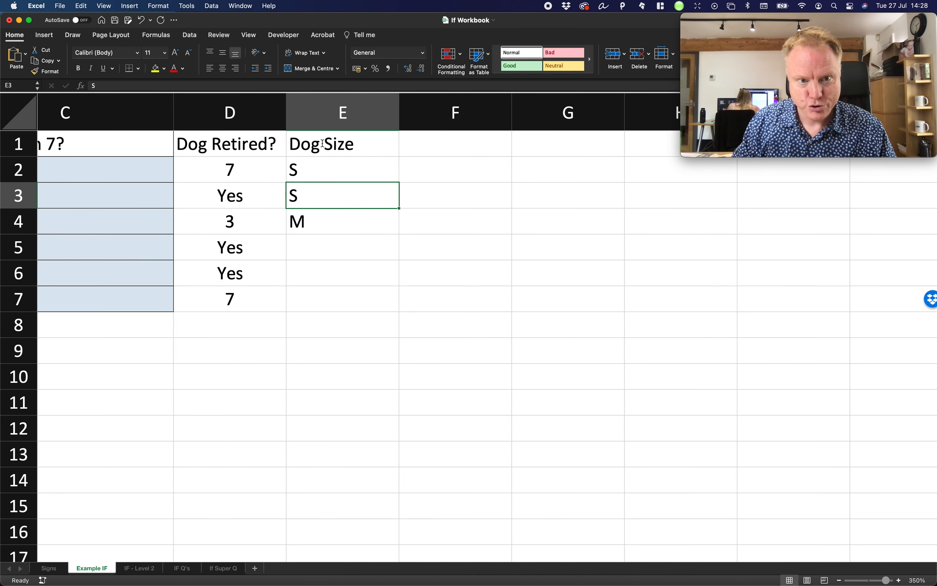
{"action": "key", "text": "Down"}
{"action": "key", "text": "Down"}
{"action": "type", "text": "L"}
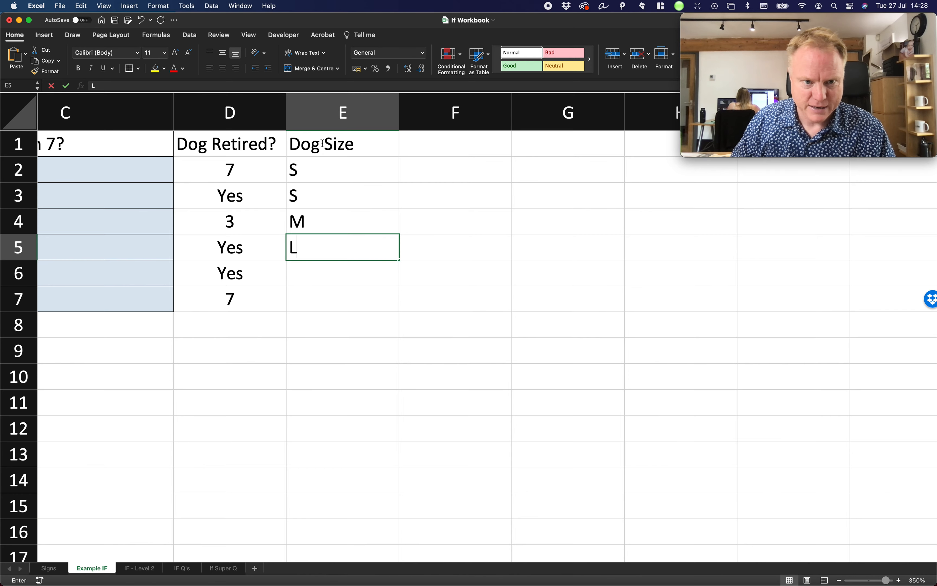
{"action": "key", "text": "Return"}
{"action": "type", "text": "M"}
{"action": "key", "text": "Return"}
{"action": "type", "text": "L"}
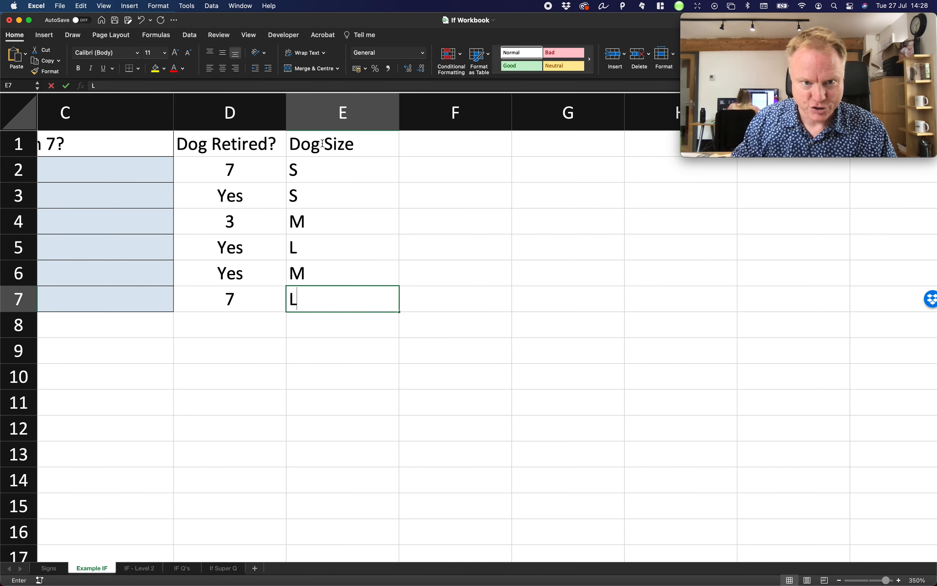
Centre the dog sizes in E2:E7 and the Dog Size heading in E1 horizontally
{"action": "left_click_drag", "start_coordinate": [341, 170], "coordinate": [339, 299]}
{"action": "left_click", "coordinate": [223, 68]}
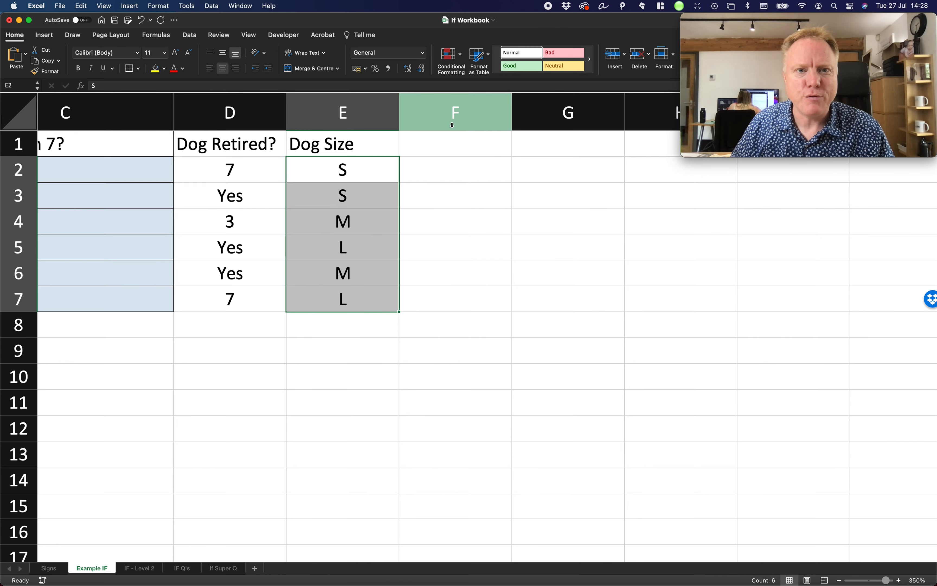
{"action": "left_click", "coordinate": [364, 141]}
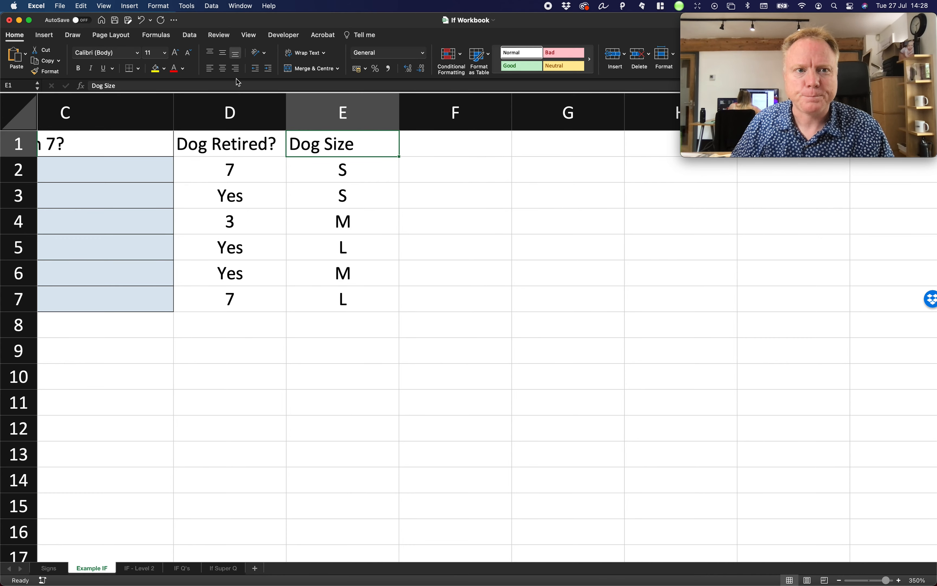
{"action": "left_click", "coordinate": [222, 68]}
Enter the heading "Dog Weight" in F1 and centre it horizontally
{"action": "left_click", "coordinate": [449, 142]}
{"action": "type", "text": "Dog"}
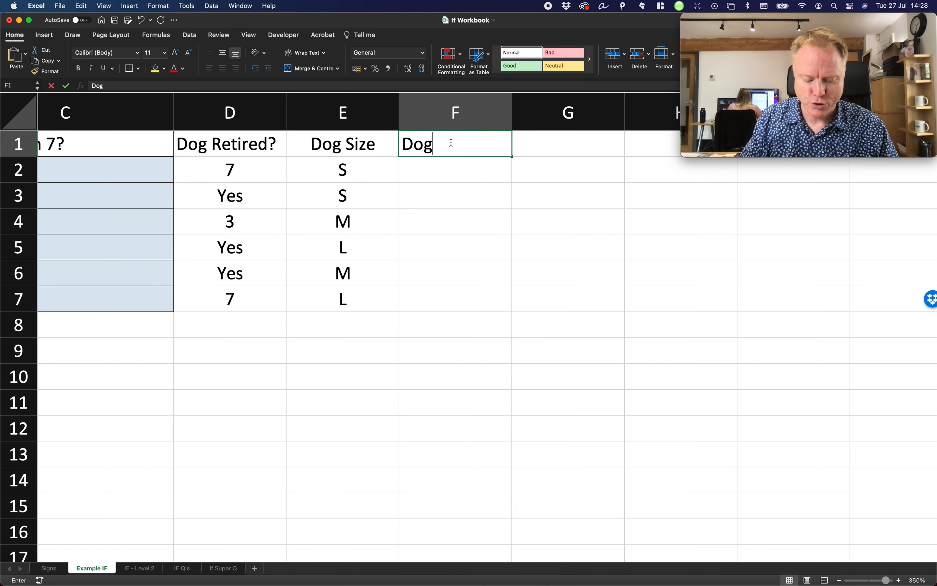
{"action": "type", "text": " Weight"}
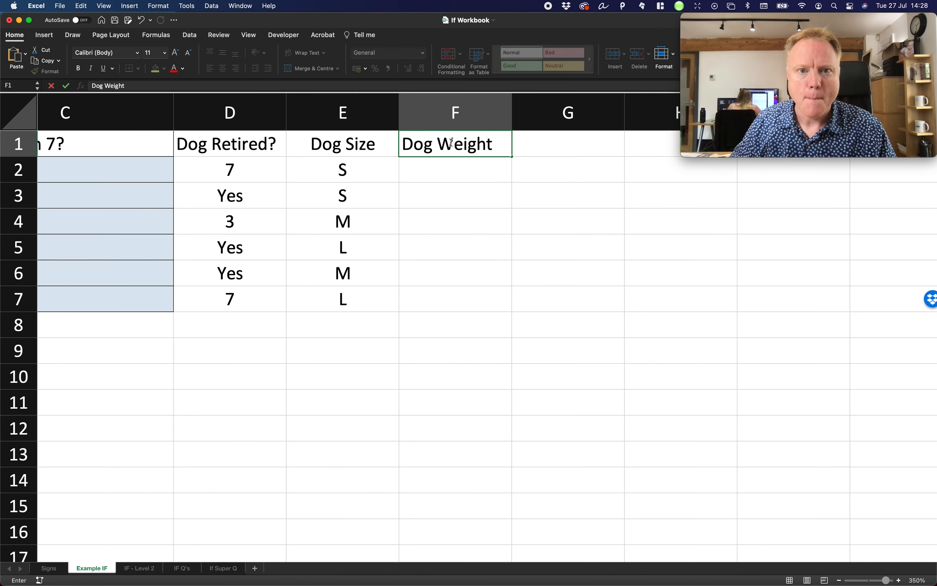
{"action": "left_click", "coordinate": [456, 186]}
{"action": "left_click", "coordinate": [454, 150]}
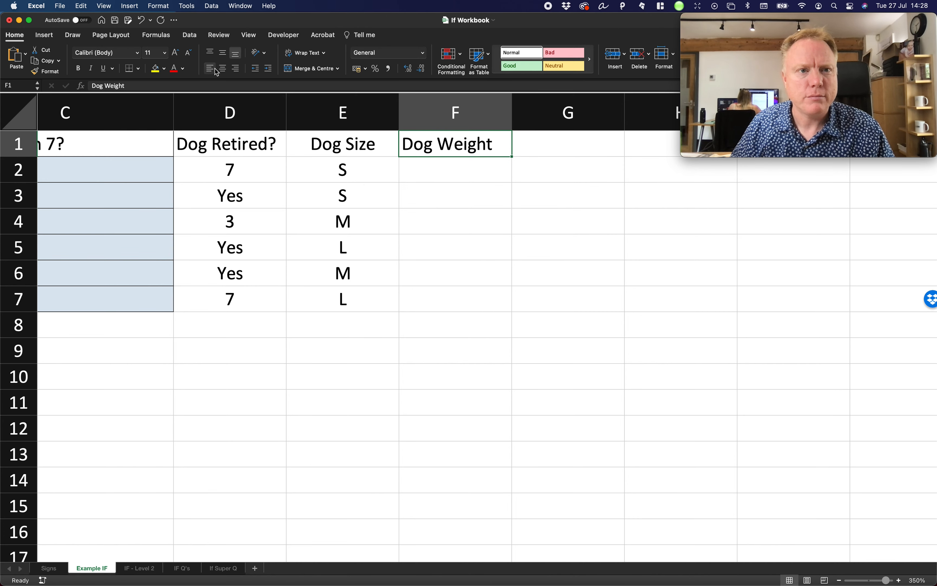
{"action": "left_click", "coordinate": [222, 69]}
{"action": "left_click", "coordinate": [376, 170]}
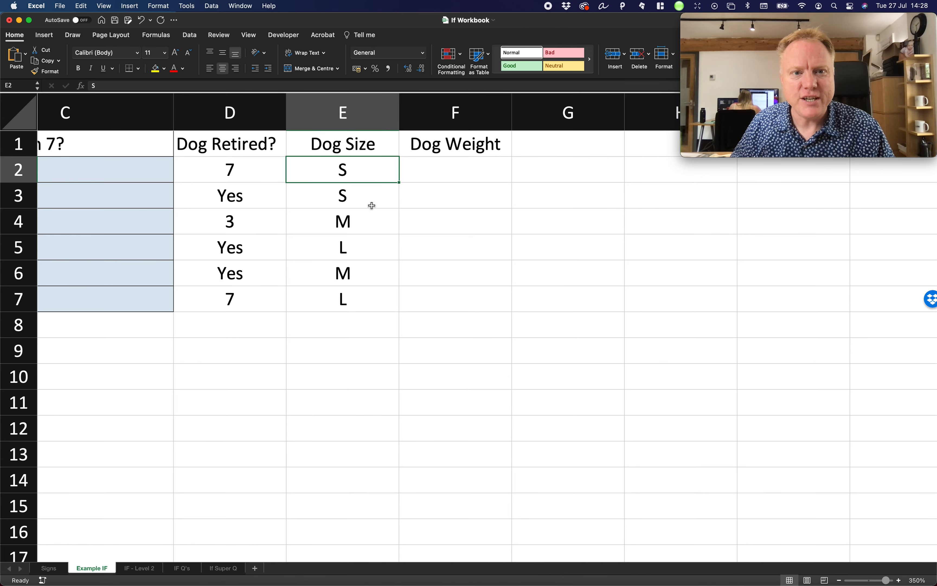
{"action": "left_click", "coordinate": [367, 218]}
{"action": "left_click", "coordinate": [360, 260]}
{"action": "left_click", "coordinate": [369, 304]}
{"action": "left_click", "coordinate": [345, 175]}
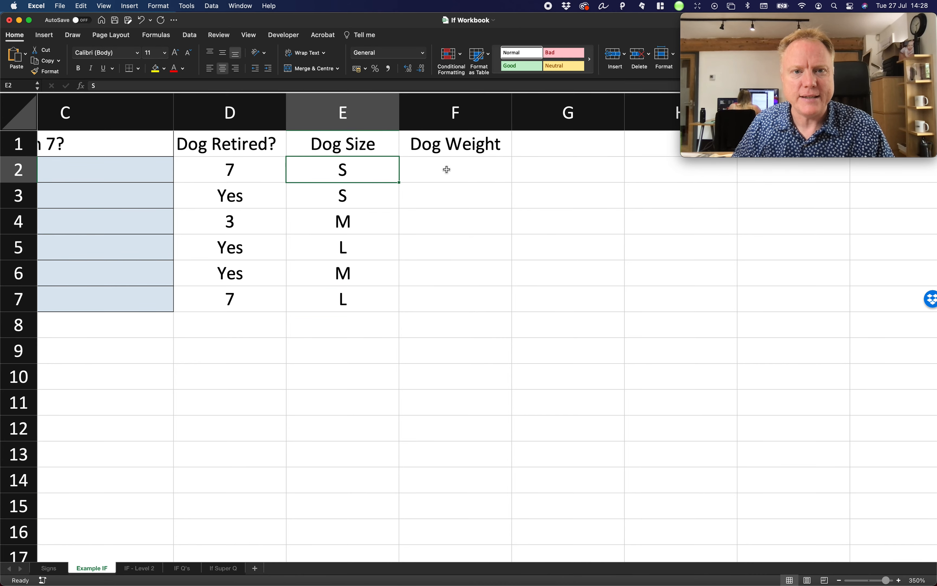
Start an IF formula in F2 that tests whether E2 equals "S" and returns "5KG" if true, ready for the value-if-false argument
{"action": "left_click", "coordinate": [447, 169]}
{"action": "type", "text": "="}
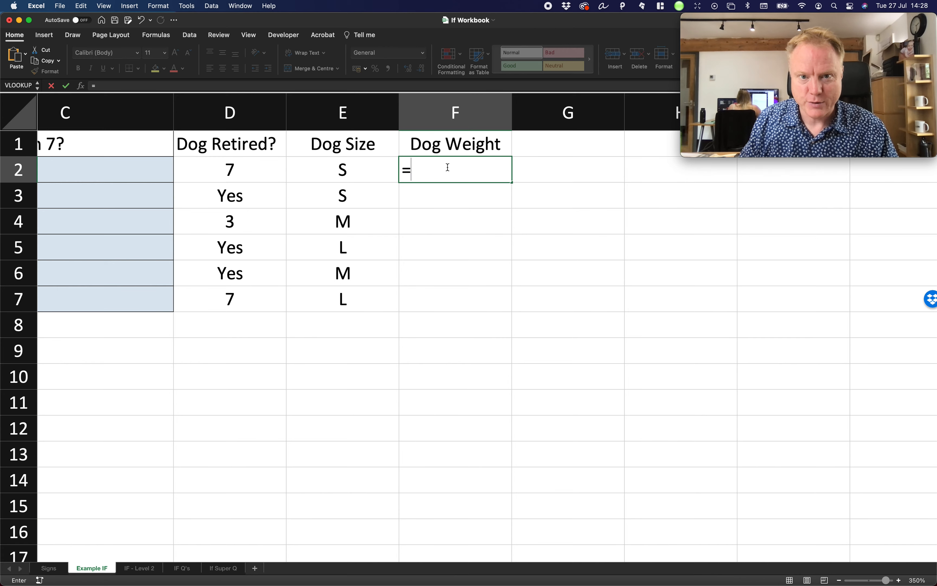
{"action": "type", "text": "if"}
{"action": "key", "text": "Tab"}
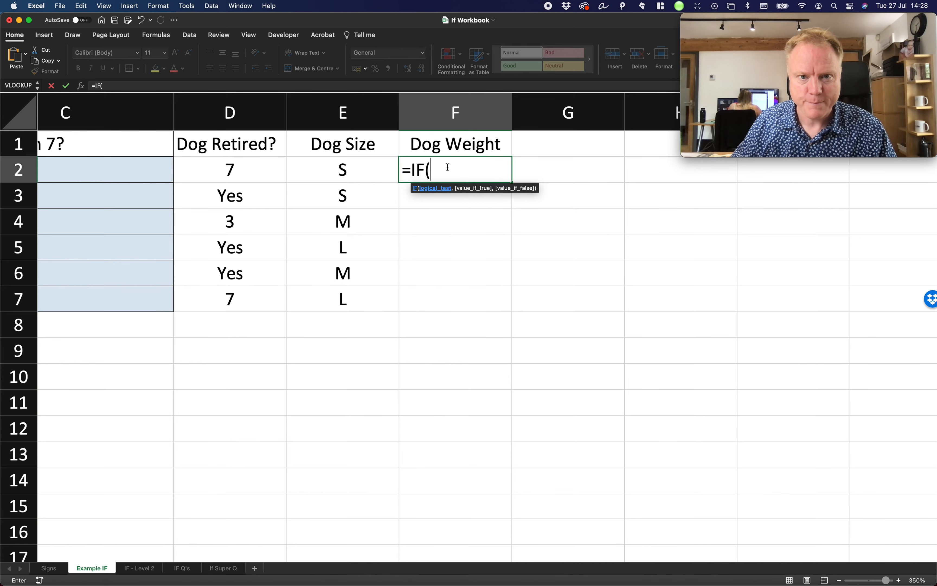
{"action": "left_click", "coordinate": [337, 165]}
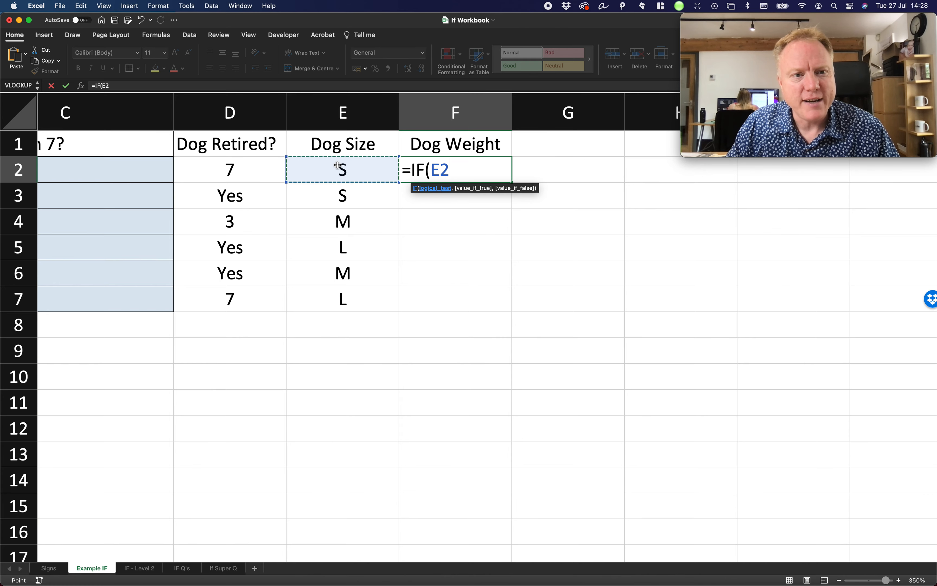
{"action": "type", "text": "="}
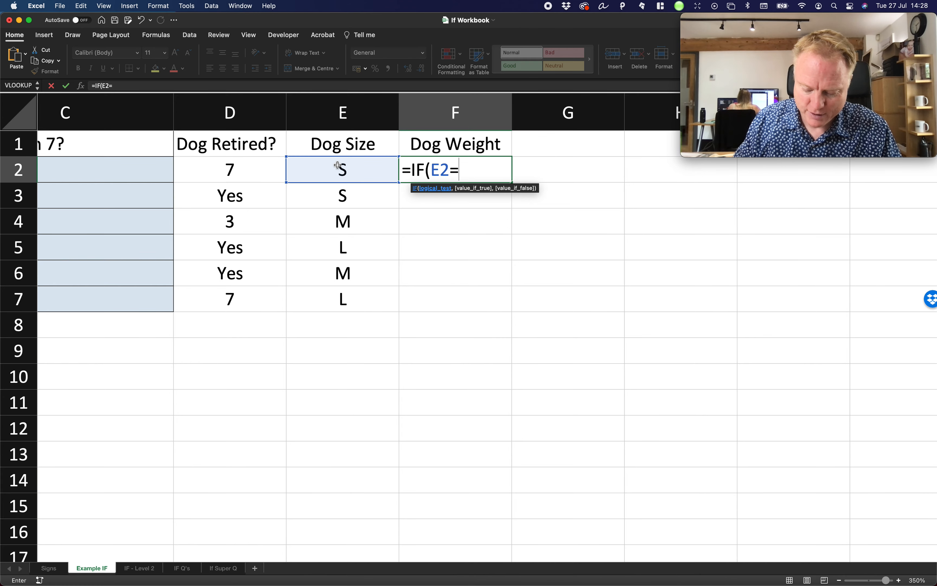
{"action": "type", "text": "\"S\""}
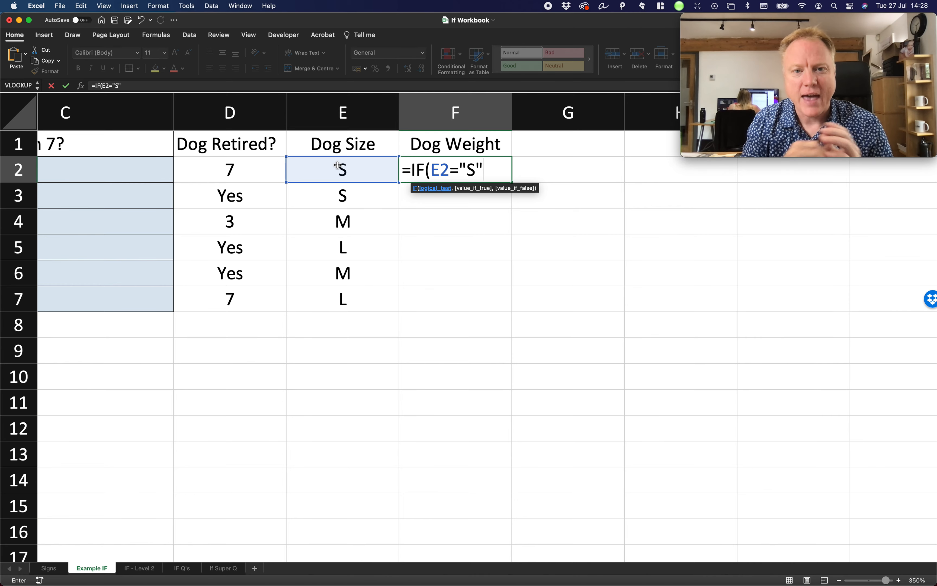
{"action": "type", "text": ","}
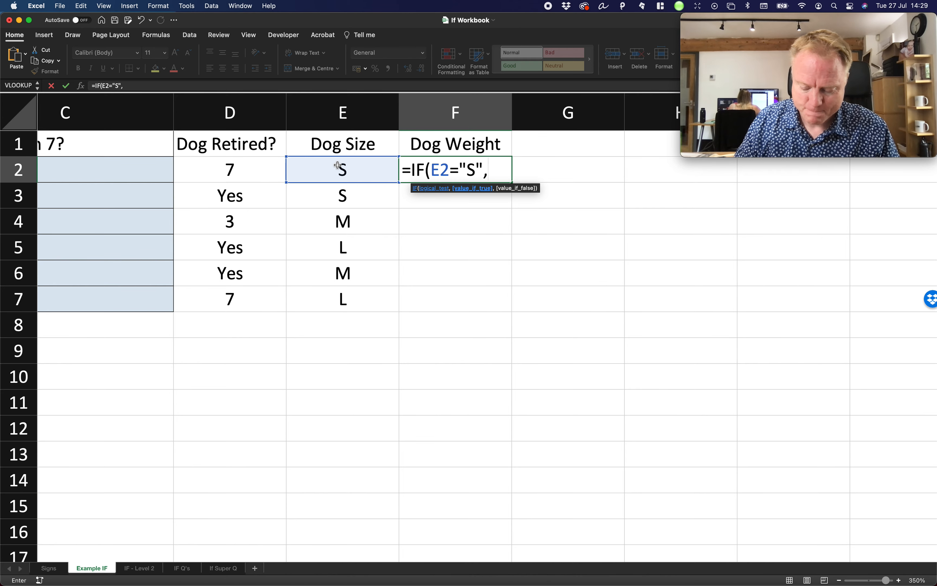
{"action": "type", "text": "\"5KG\""}
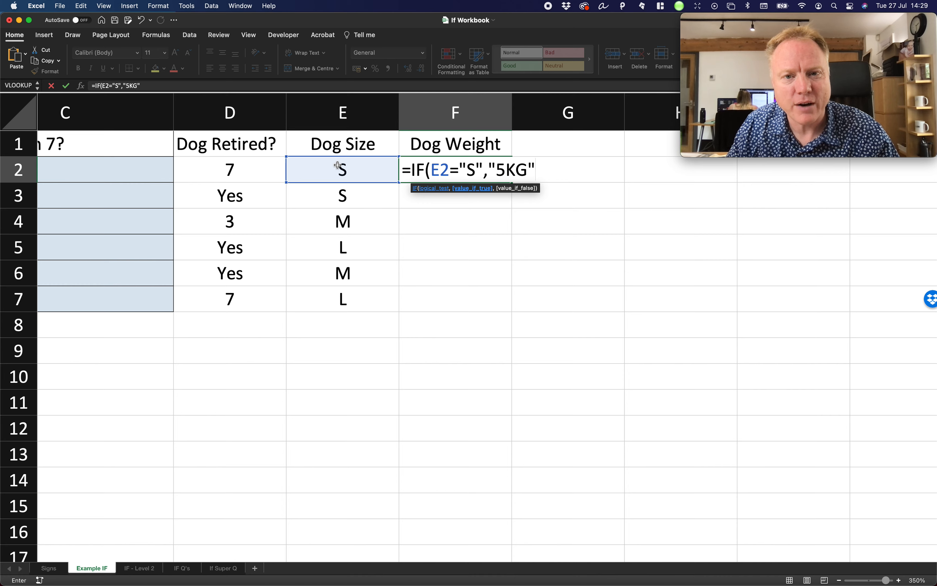
{"action": "type", "text": ","}
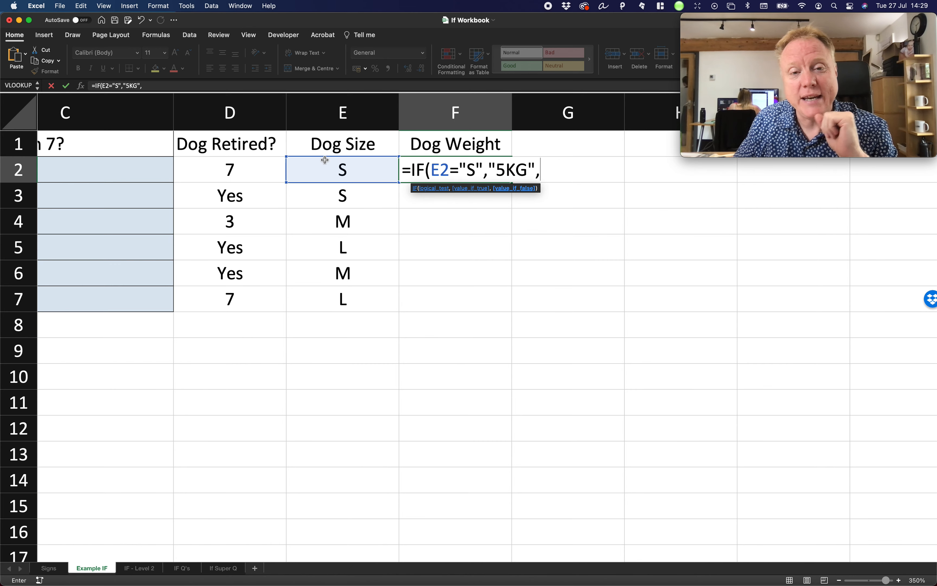
Copy the IF(E2="S","5KG" portion of the F2 formula and paste it as the value-if-false argument
{"action": "left_click_drag", "start_coordinate": [411, 169], "coordinate": [533, 168]}
{"action": "key", "text": "super+c"}
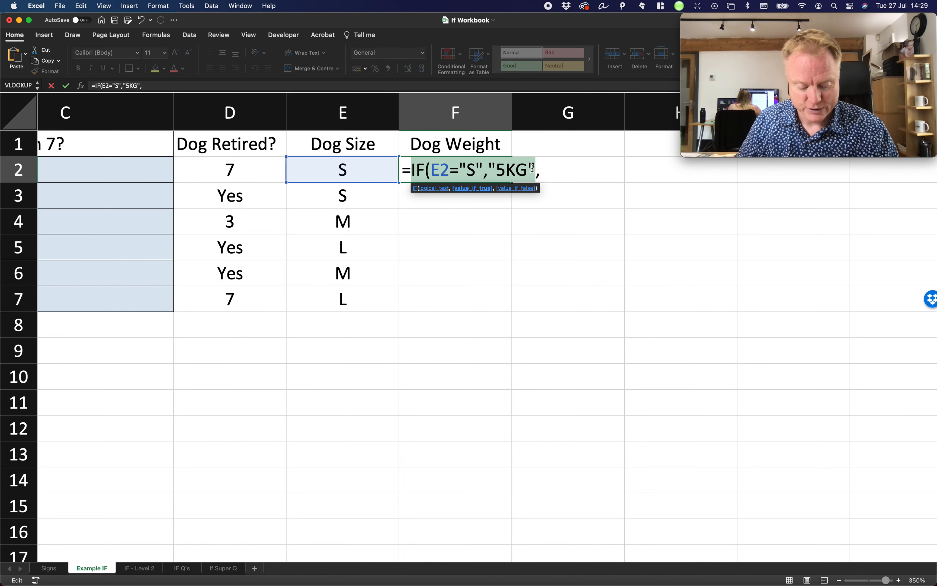
{"action": "left_click", "coordinate": [547, 171]}
{"action": "key", "text": "super+v"}
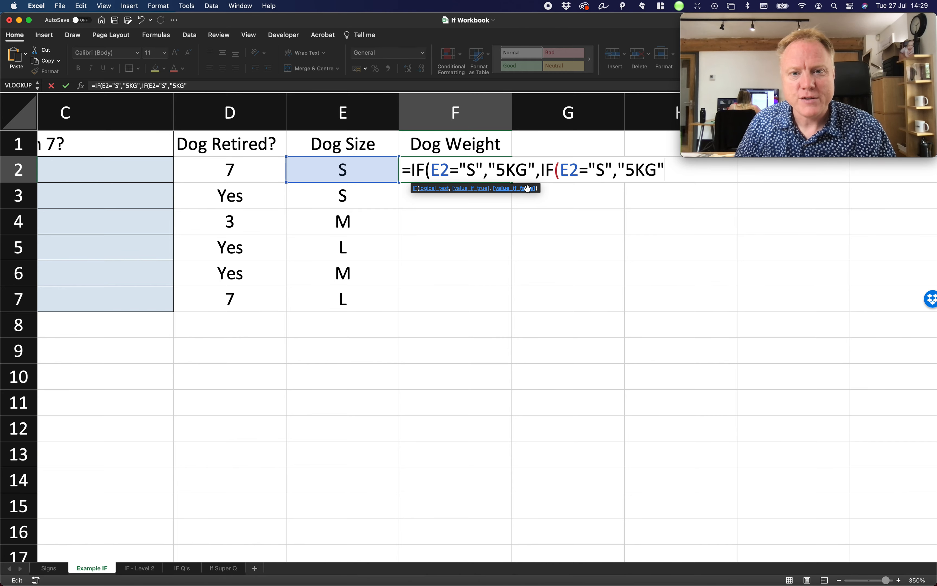
Change the nested IF in F2 to test for "M" and return "10KG"
{"action": "left_click", "coordinate": [602, 169]}
{"action": "key", "text": "BackSpace"}
{"action": "type", "text": "M"}
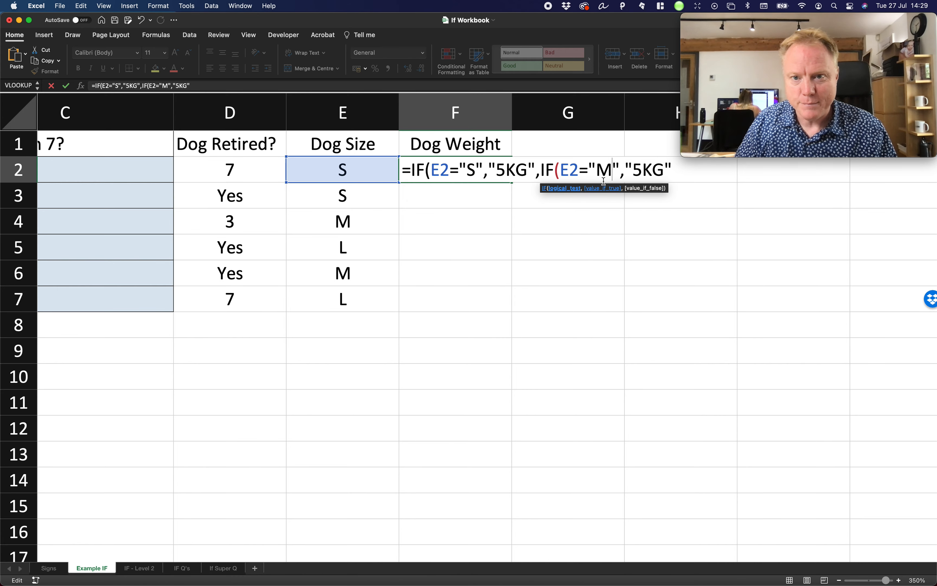
{"action": "key", "text": "Right"}
{"action": "key", "text": "Right"}
{"action": "key", "text": "Right"}
{"action": "key", "text": "Right"}
{"action": "key", "text": "BackSpace"}
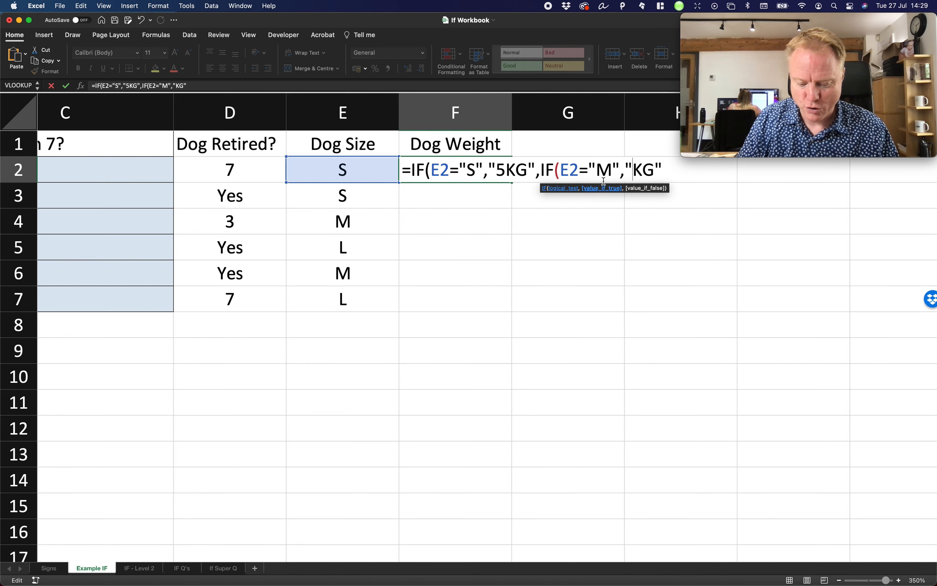
{"action": "type", "text": "10"}
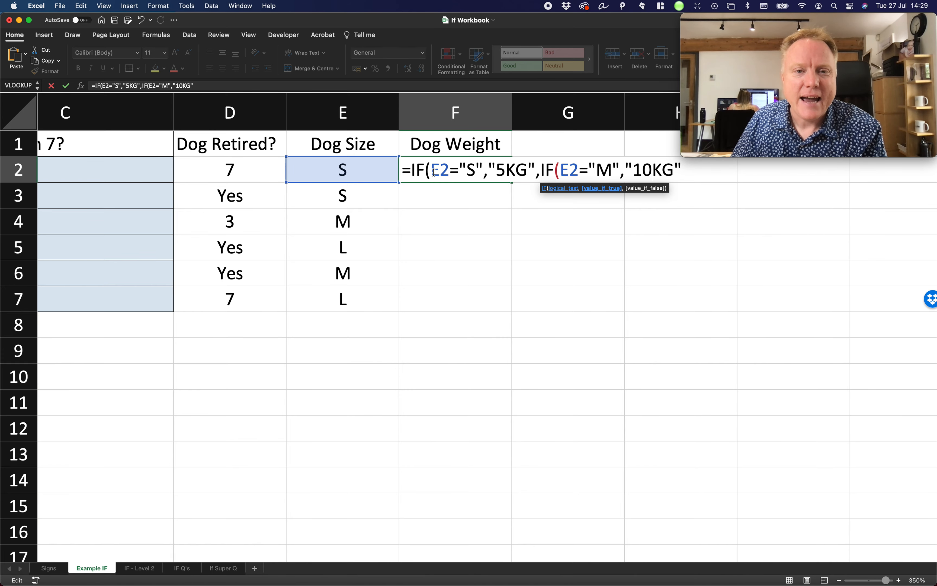
{"action": "left_click_drag", "start_coordinate": [431, 172], "coordinate": [536, 171]}
{"action": "double_click", "coordinate": [469, 168]}
{"action": "double_click", "coordinate": [517, 164]}
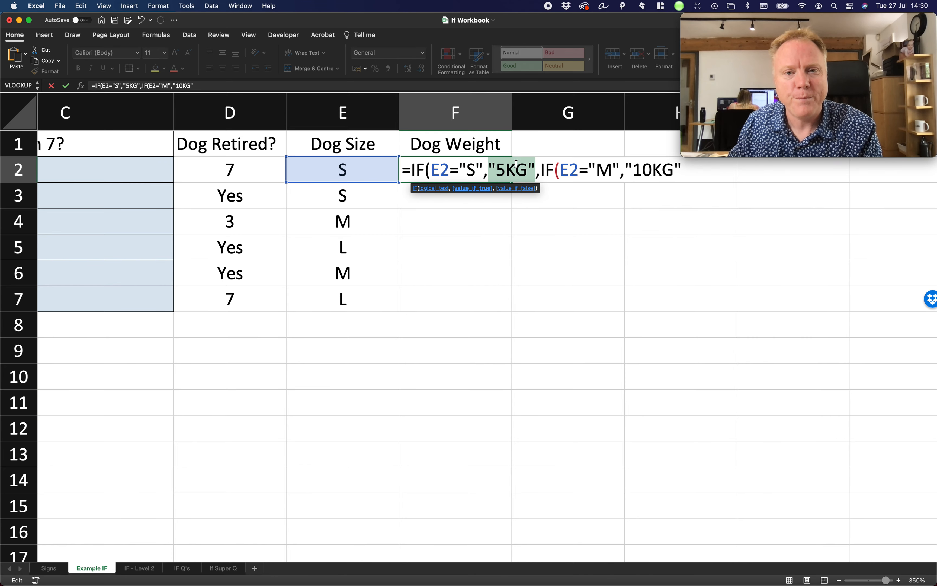
{"action": "double_click", "coordinate": [412, 171]}
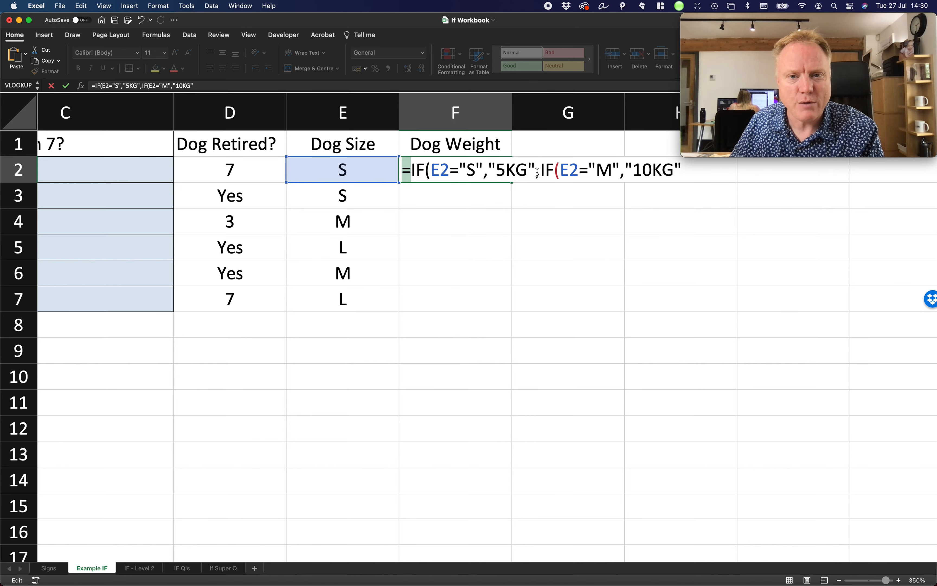
{"action": "left_click_drag", "start_coordinate": [540, 172], "coordinate": [619, 165]}
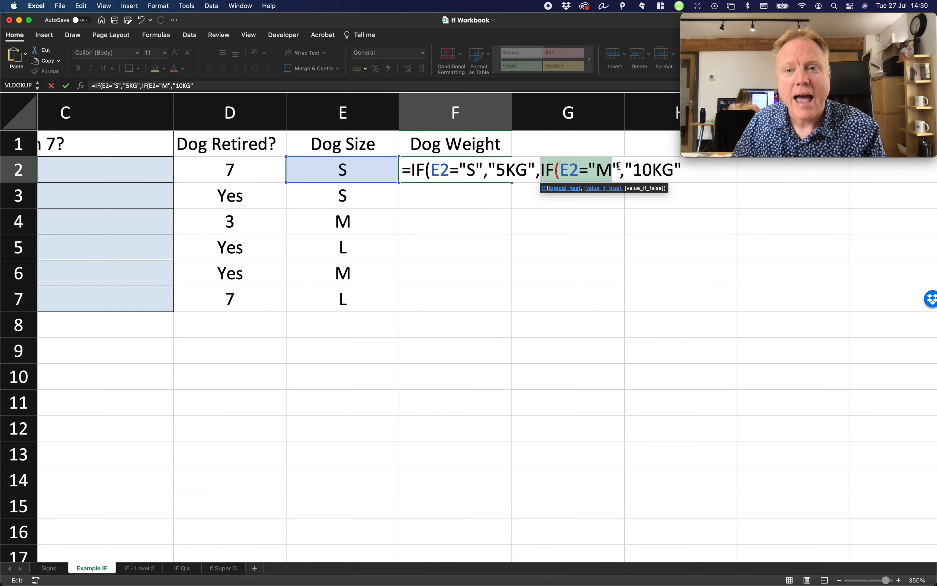
Add "15KG" as the value-if-false argument of the nested IF in F2
{"action": "left_click", "coordinate": [682, 171]}
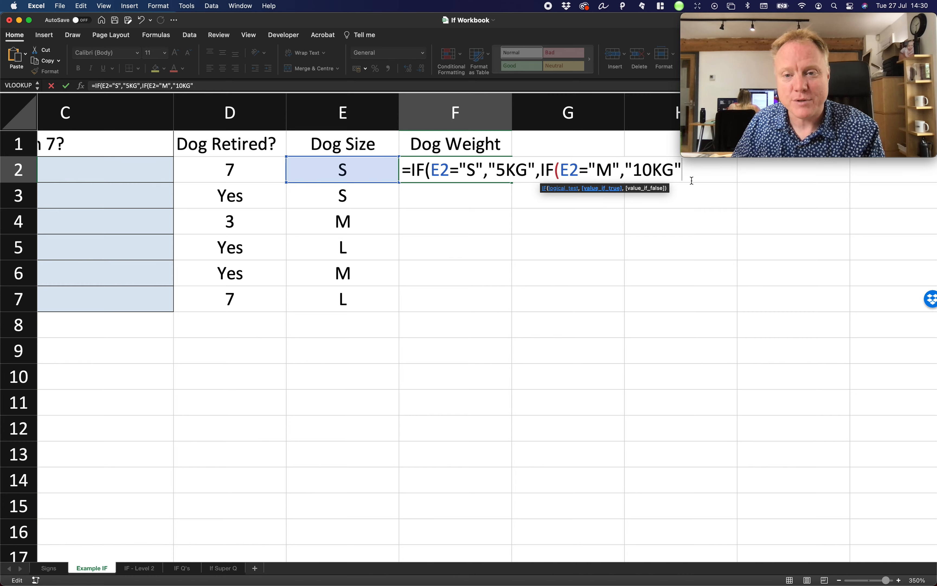
{"action": "type", "text": ","}
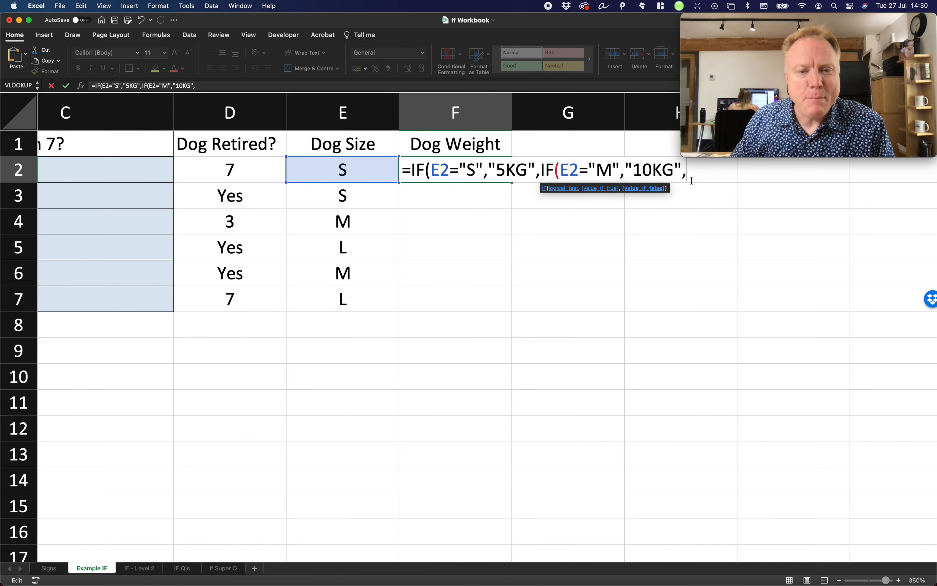
{"action": "double_click", "coordinate": [471, 170]}
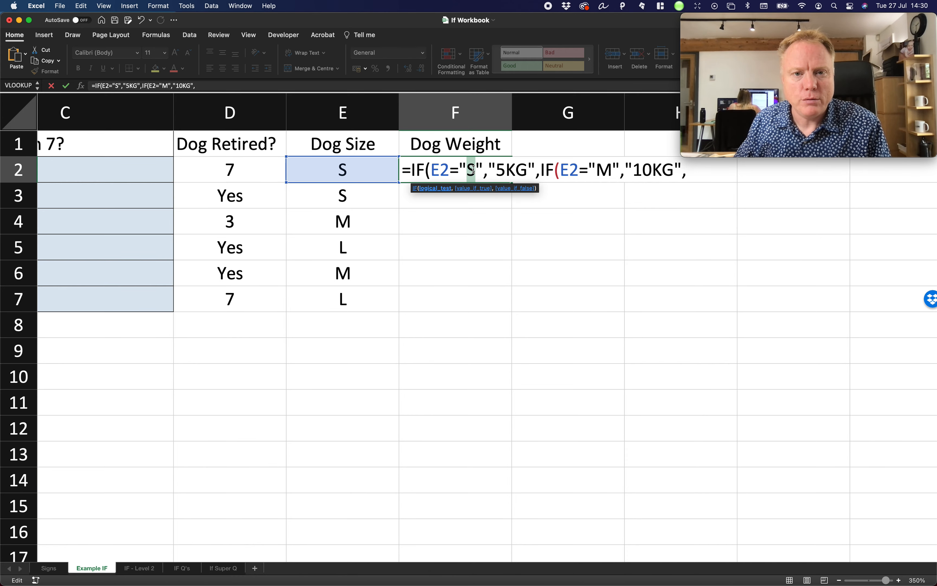
{"action": "double_click", "coordinate": [605, 171]}
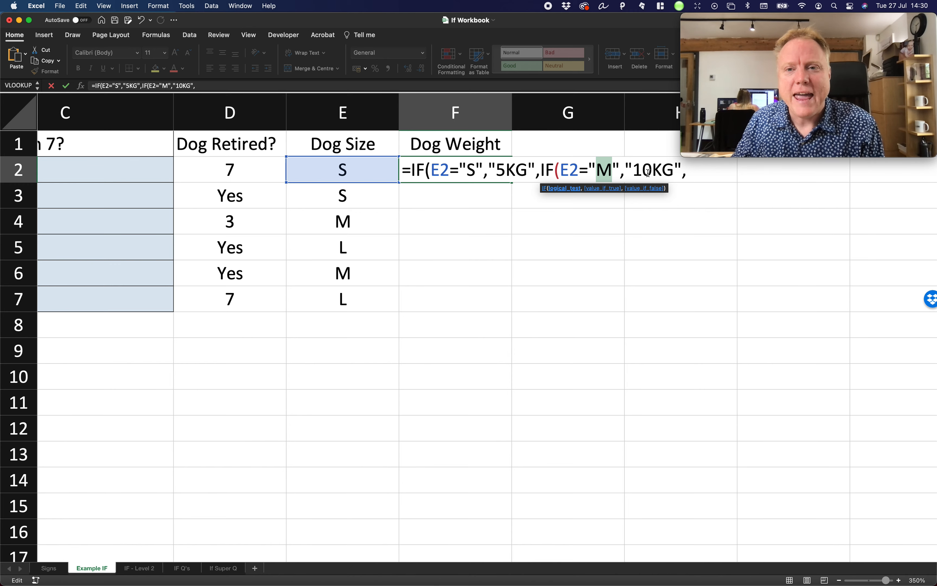
{"action": "left_click", "coordinate": [686, 171]}
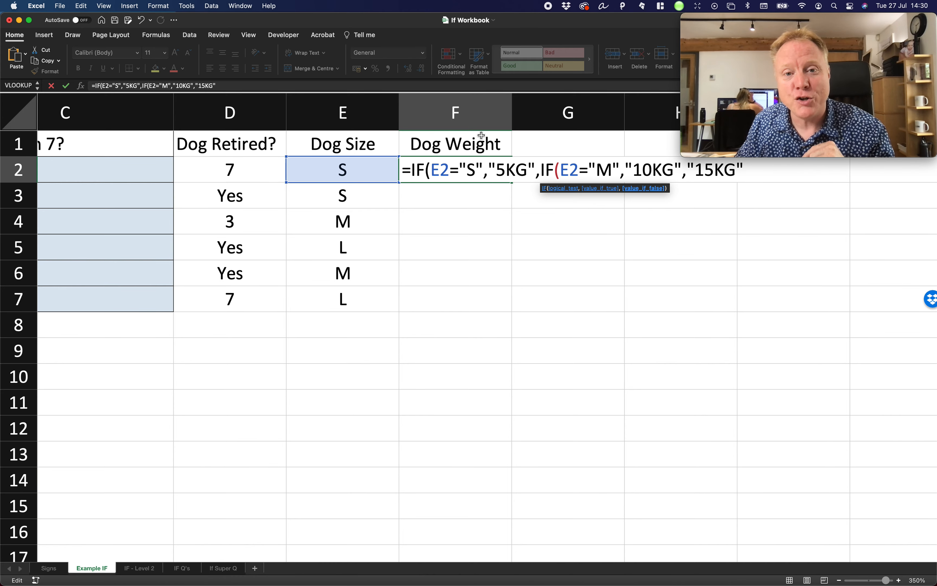
{"action": "double_click", "coordinate": [476, 169]}
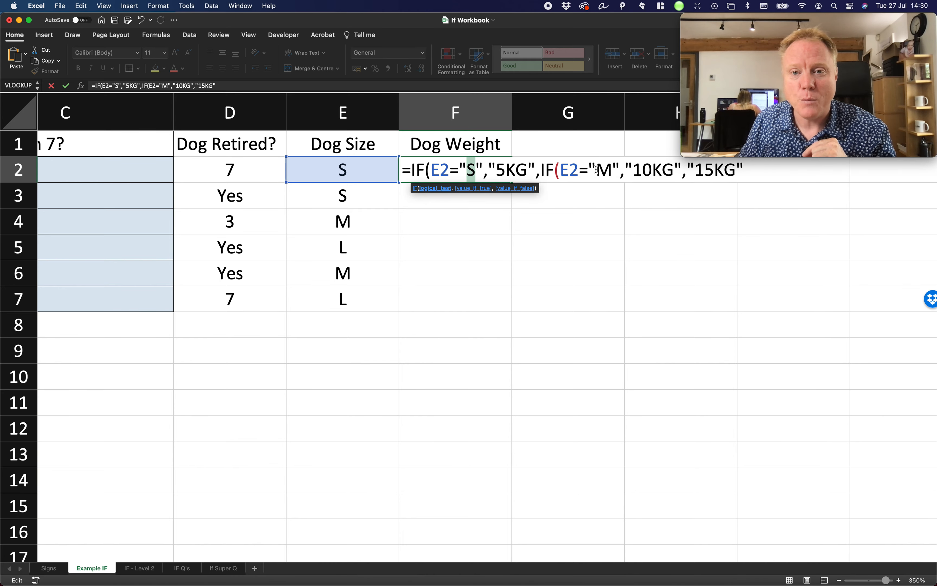
{"action": "double_click", "coordinate": [605, 169]}
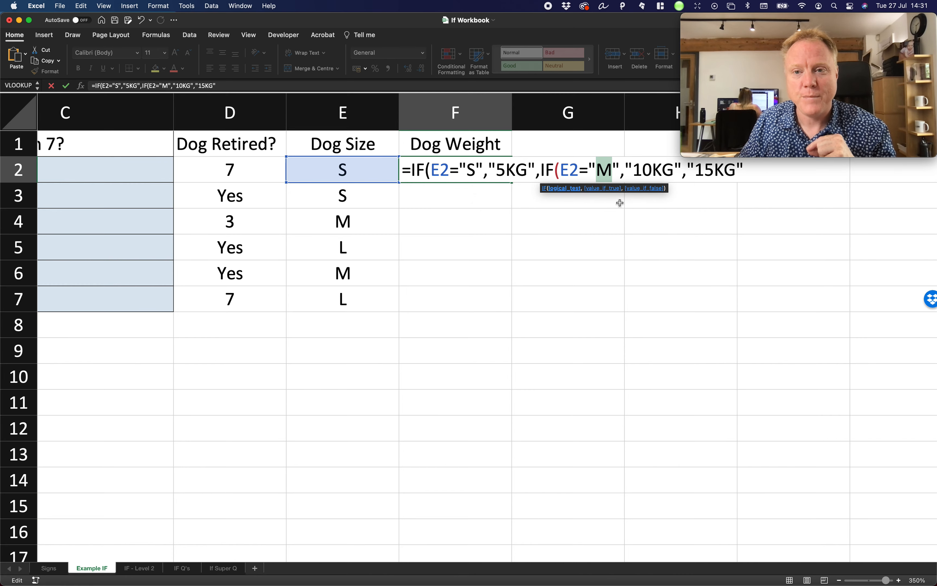
{"action": "left_click", "coordinate": [743, 169]}
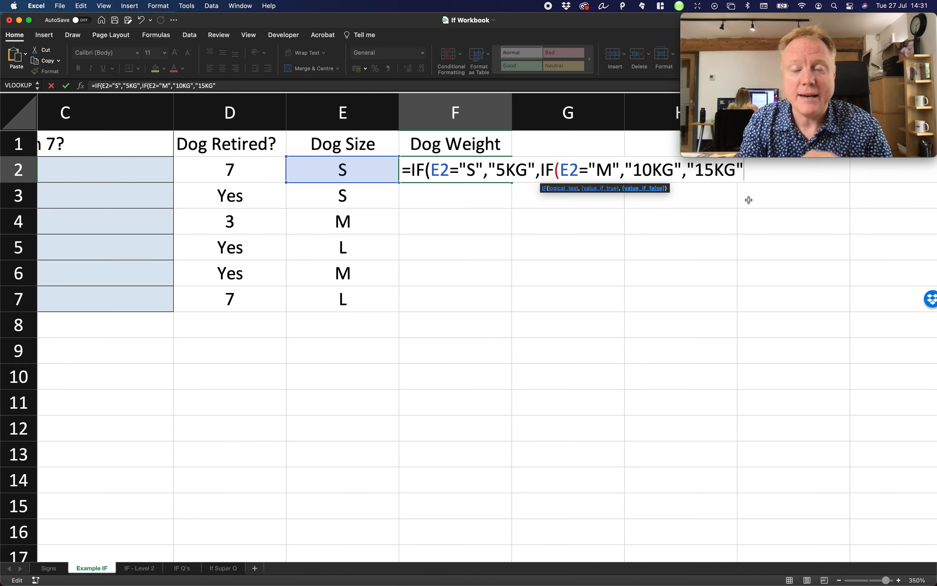
{"action": "left_click", "coordinate": [429, 169]}
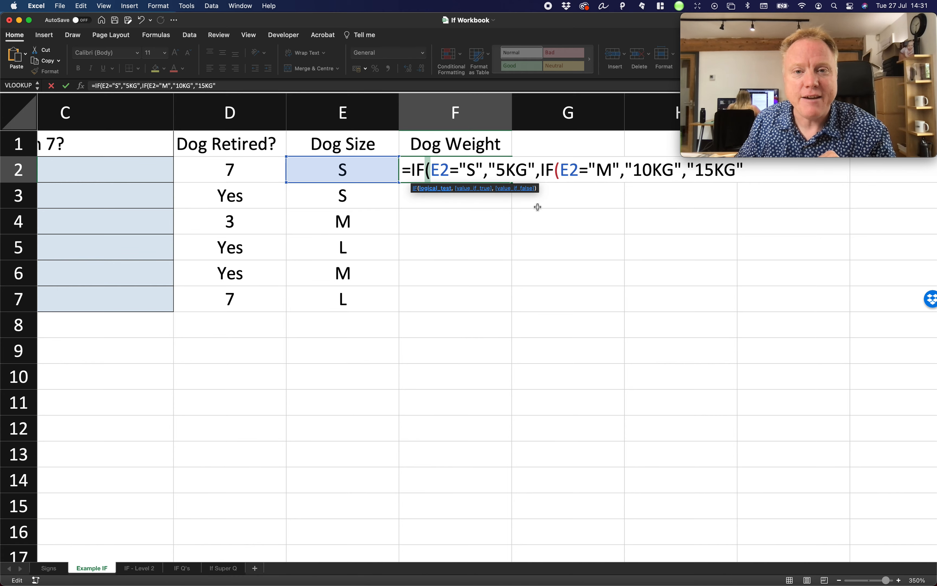
{"action": "left_click_drag", "start_coordinate": [555, 171], "coordinate": [560, 171]}
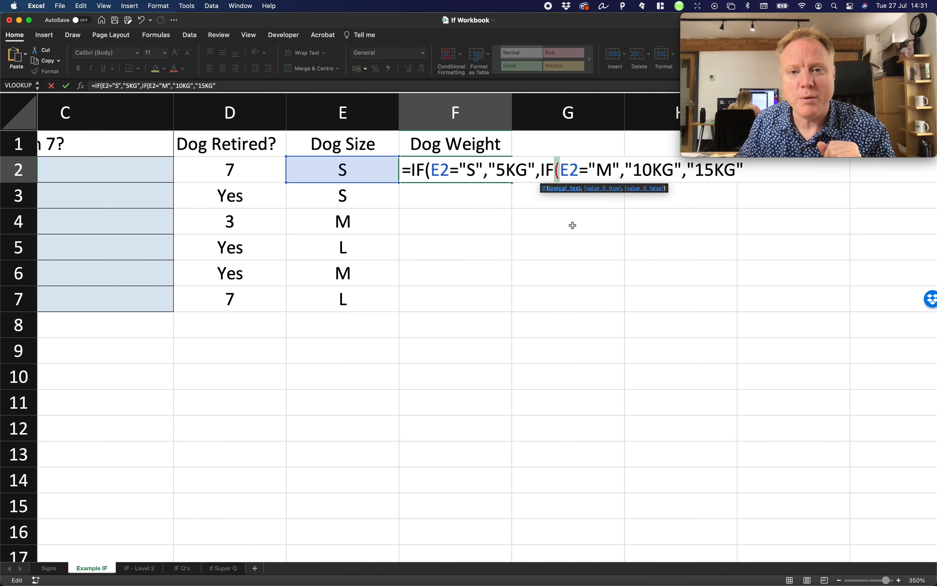
Close both IF functions with two brackets, enter the formula and reselect F2
{"action": "left_click", "coordinate": [750, 170]}
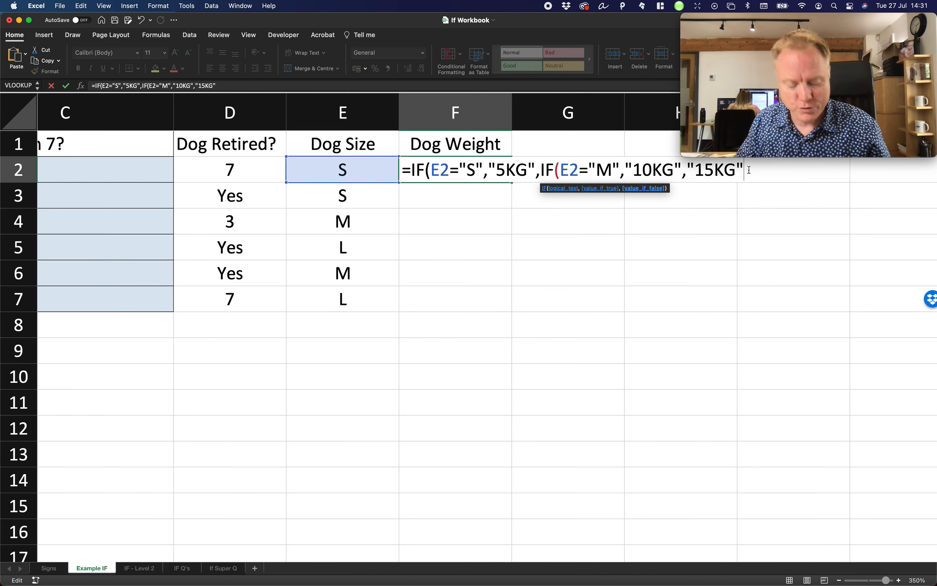
{"action": "type", "text": "))"}
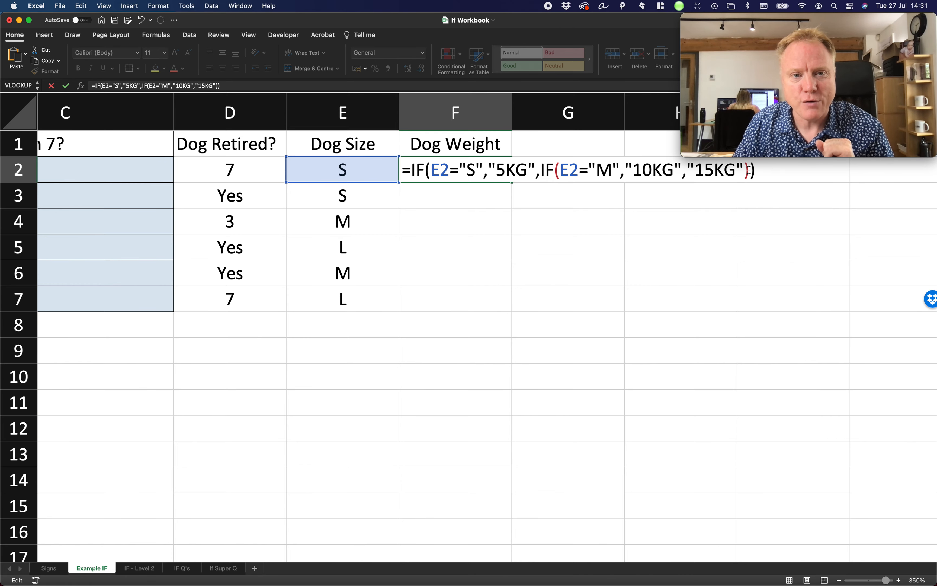
{"action": "key", "text": "Return"}
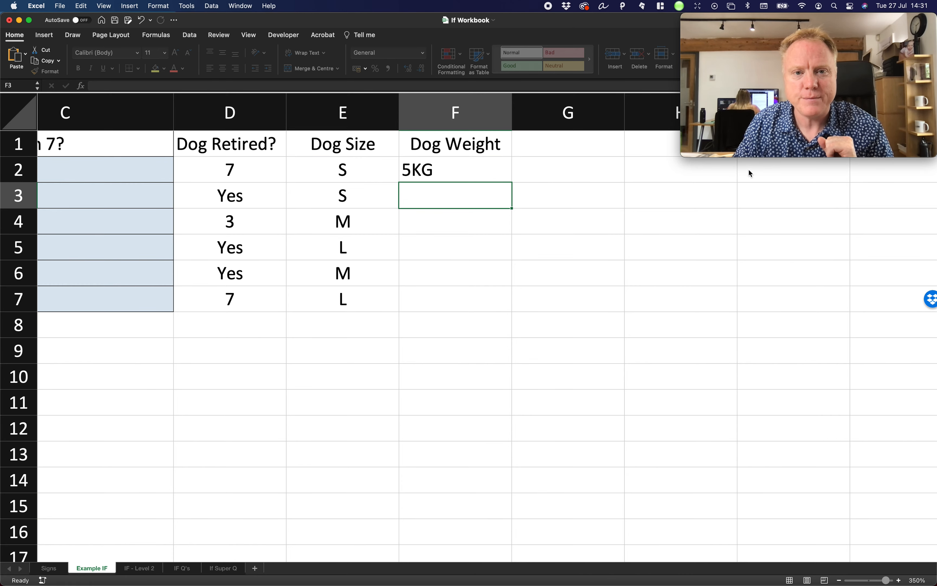
{"action": "left_click", "coordinate": [492, 171]}
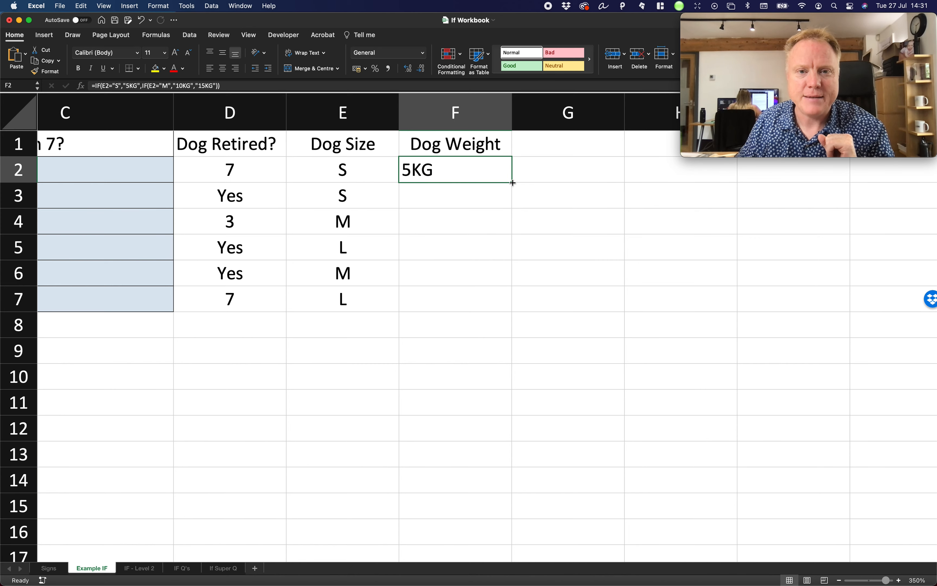
Fill the nested IF formula from F2 down to F7 and centre the Dog Weight results
{"action": "double_click", "coordinate": [512, 182]}
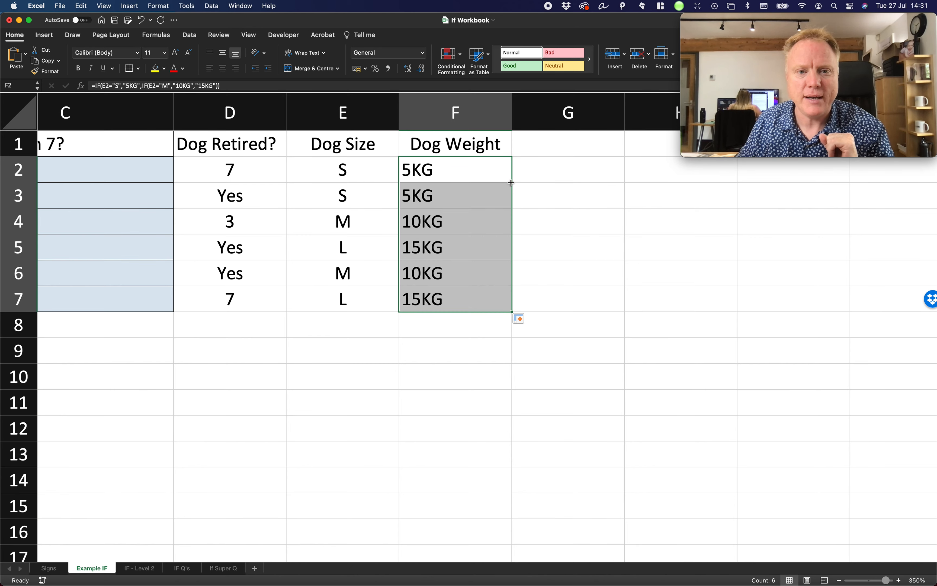
{"action": "left_click", "coordinate": [475, 179]}
{"action": "left_click_drag", "start_coordinate": [469, 296], "coordinate": [457, 171]}
{"action": "left_click", "coordinate": [223, 72]}
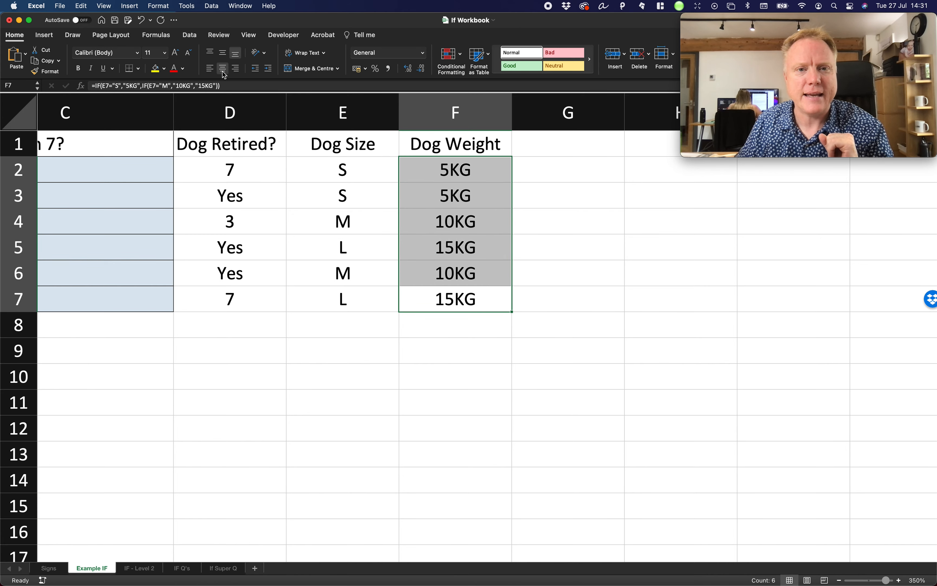
Compare the Dog Size and Dog Weight values in rows 4 to 7 and review the nested IF formula in F7
{"action": "left_click", "coordinate": [424, 218]}
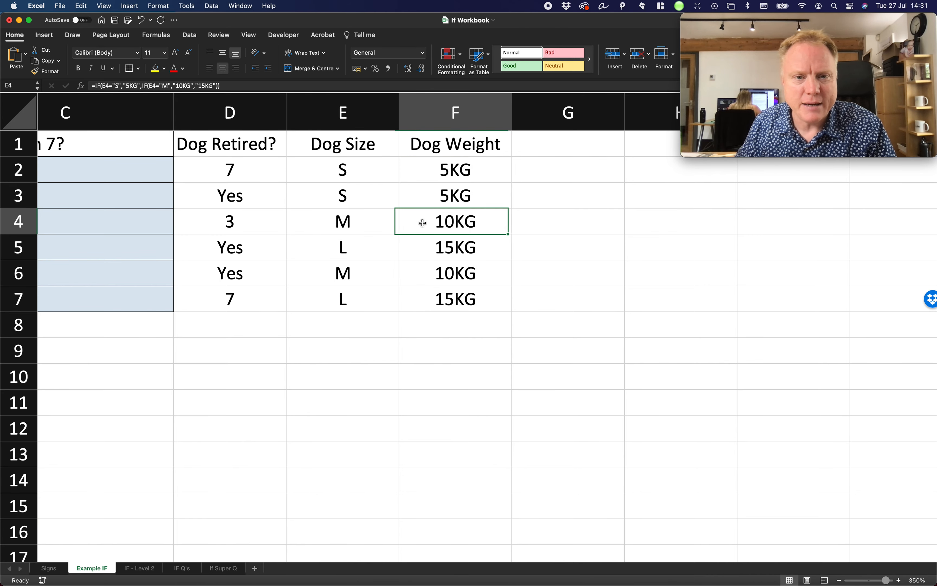
{"action": "left_click", "coordinate": [356, 245]}
{"action": "left_click", "coordinate": [443, 249]}
{"action": "left_click", "coordinate": [336, 274]}
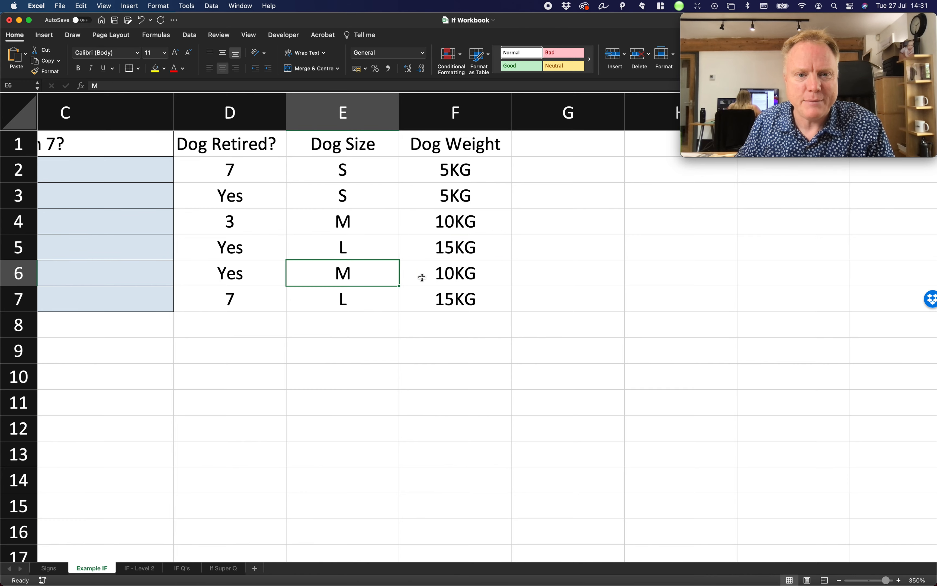
{"action": "left_click", "coordinate": [422, 277]}
{"action": "left_click", "coordinate": [366, 297]}
{"action": "left_click", "coordinate": [426, 300]}
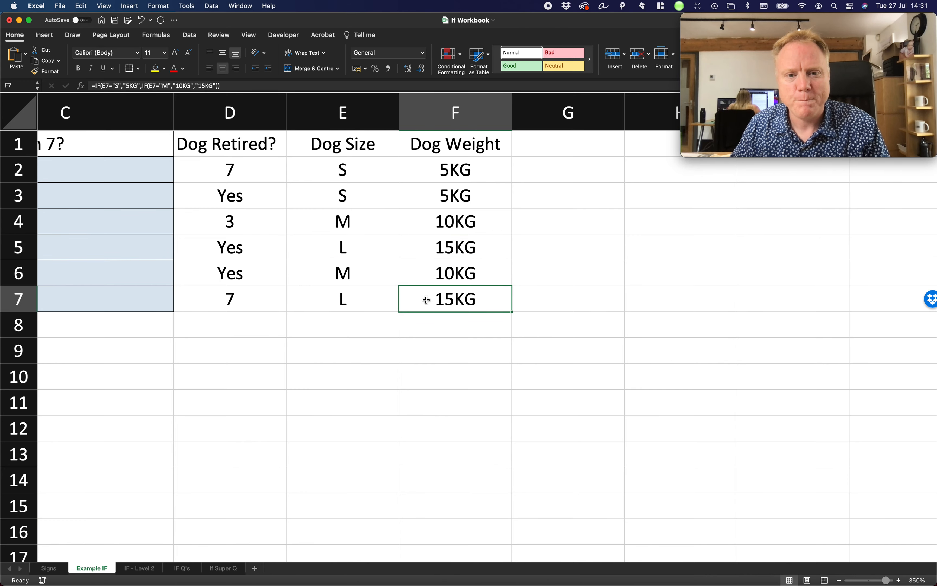
{"action": "double_click", "coordinate": [427, 300]}
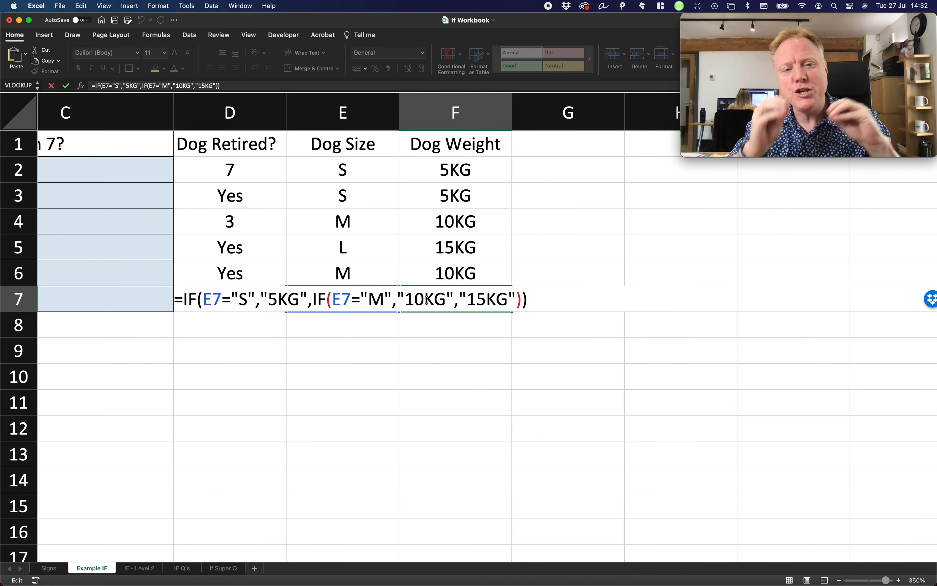
{"action": "key", "text": "Return"}
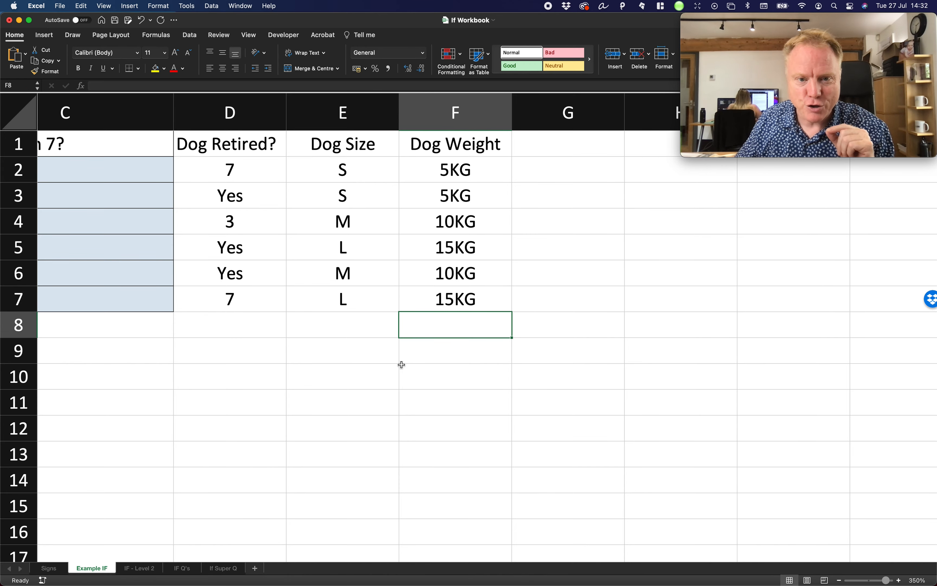
On the IF Q's sheet, compare the Insurance types with the expected deductions in the If Function - Nested exercise
{"action": "left_click", "coordinate": [183, 568]}
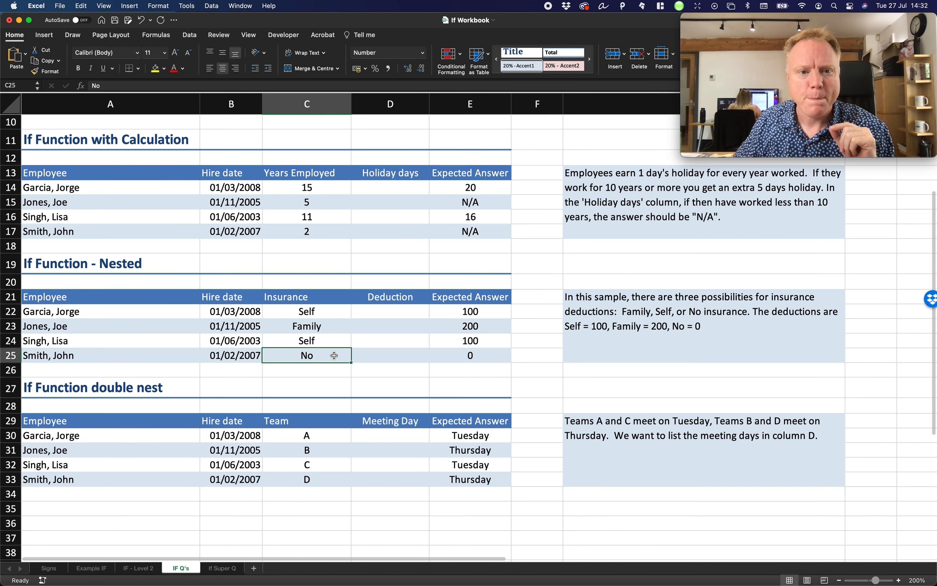
{"action": "left_click", "coordinate": [334, 312]}
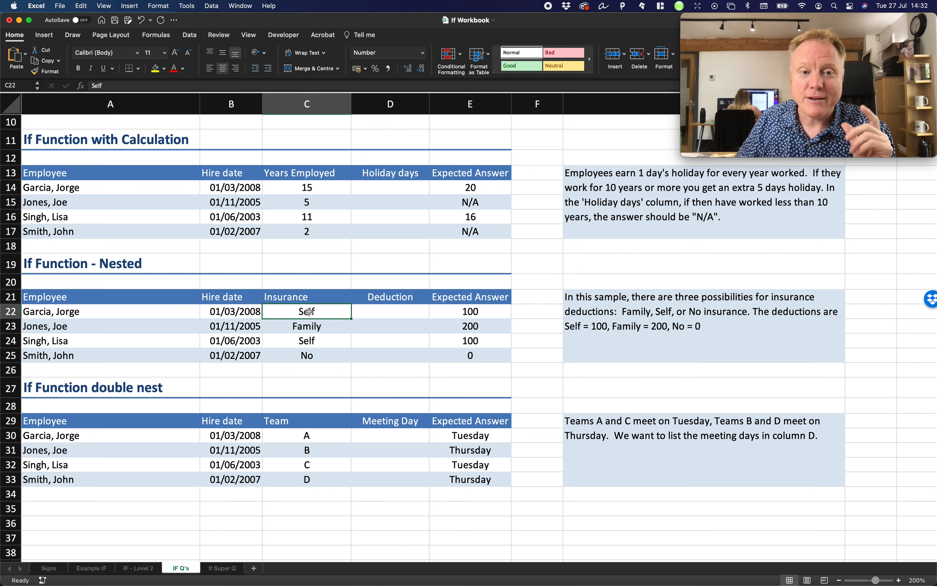
{"action": "left_click", "coordinate": [314, 324]}
{"action": "left_click", "coordinate": [319, 356]}
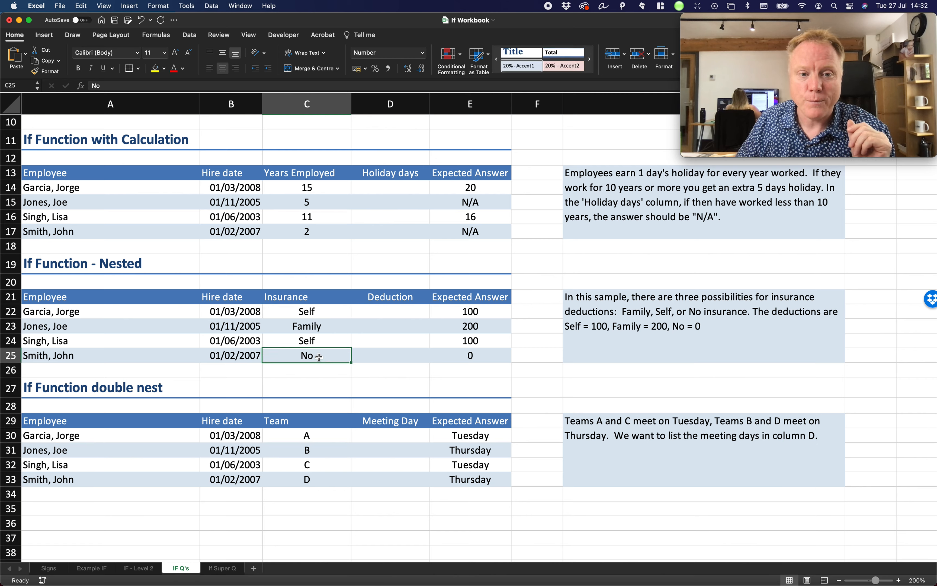
{"action": "left_click", "coordinate": [451, 310]}
{"action": "left_click", "coordinate": [463, 326]}
{"action": "left_click", "coordinate": [473, 355]}
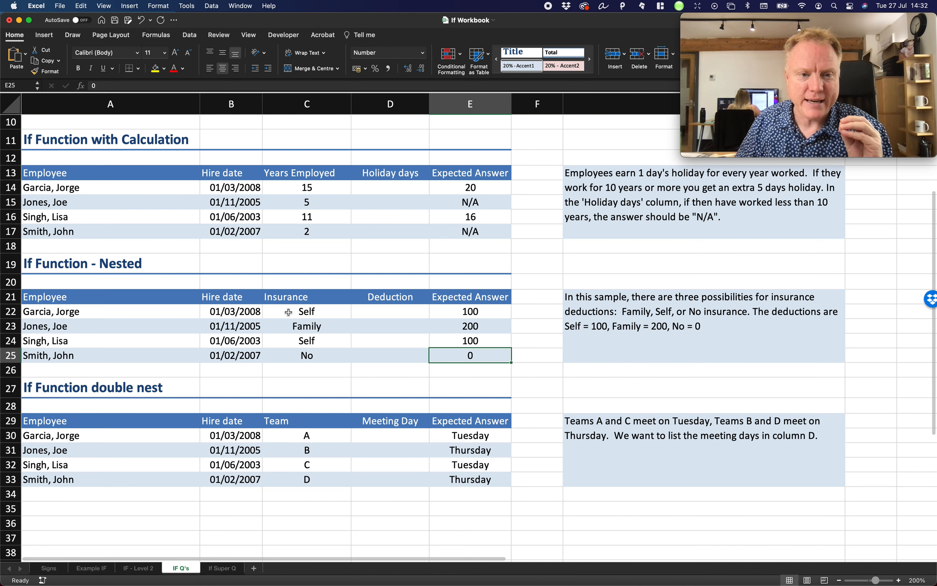
{"action": "left_click", "coordinate": [459, 310]}
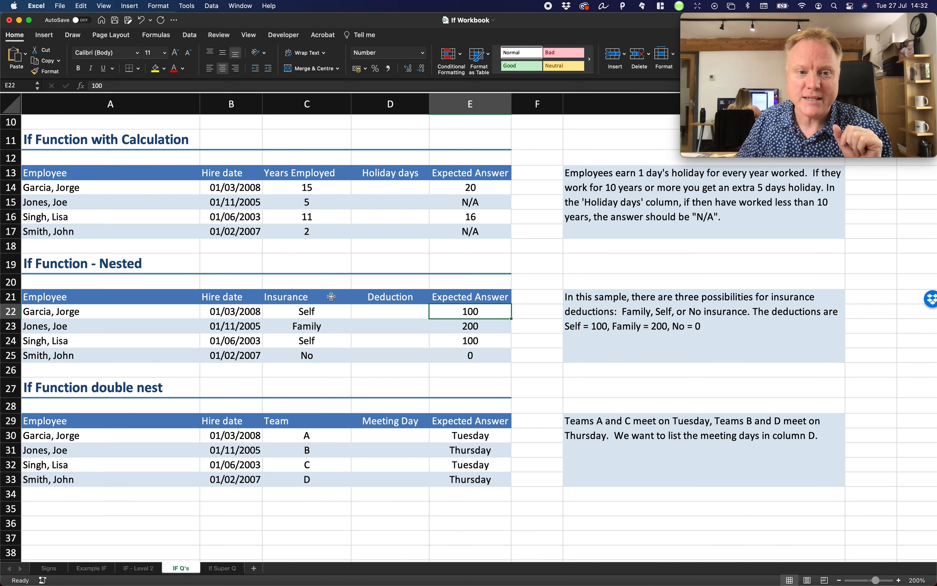
{"action": "left_click", "coordinate": [297, 326]}
{"action": "left_click", "coordinate": [459, 330]}
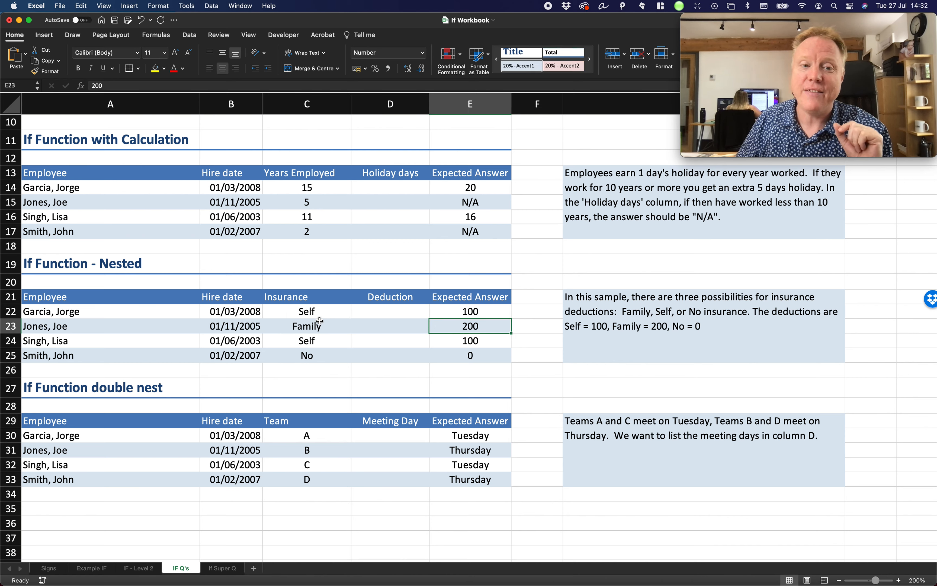
{"action": "left_click", "coordinate": [314, 357]}
{"action": "left_click", "coordinate": [497, 356]}
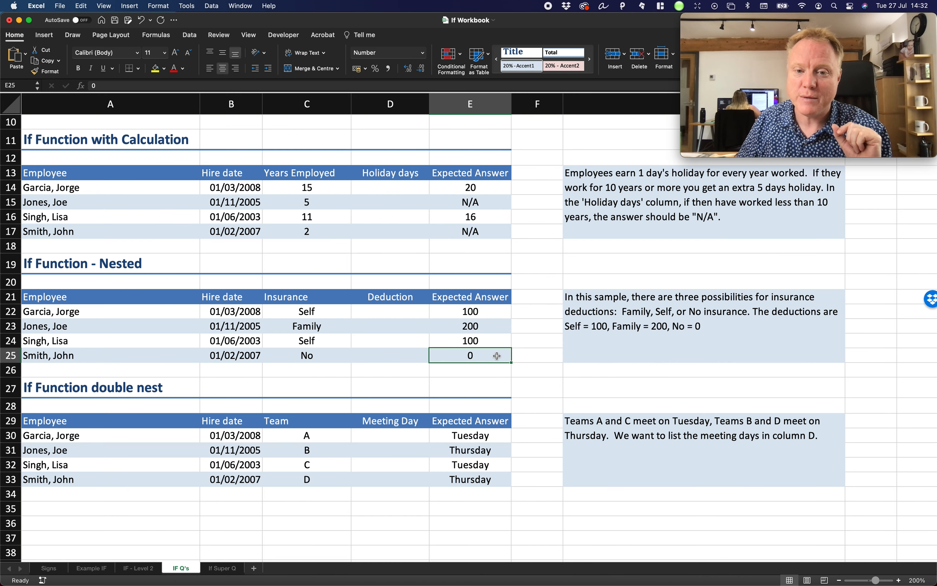
Return to the Example IF sheet and review the nested IF formula in F7 as a model for the exercise
{"action": "left_click", "coordinate": [93, 569]}
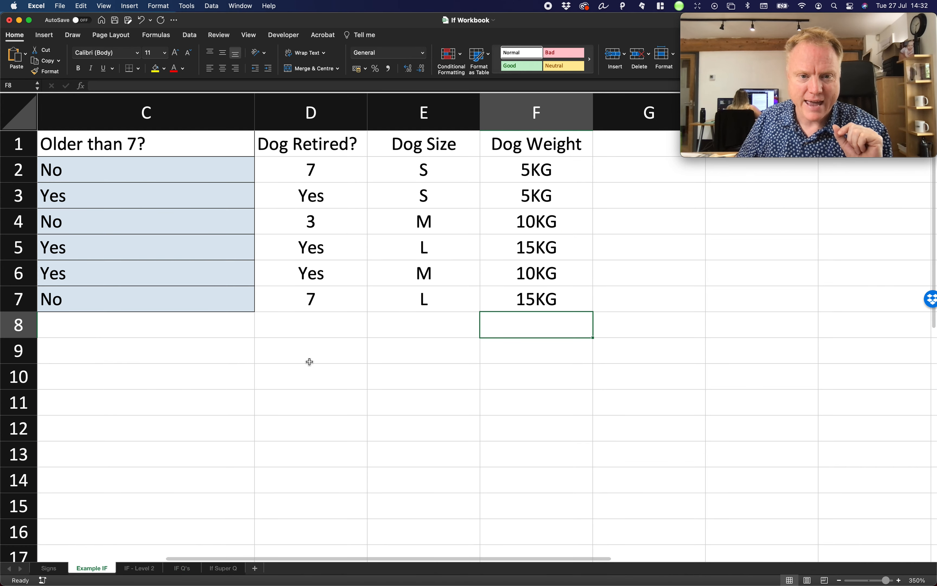
{"action": "double_click", "coordinate": [495, 299]}
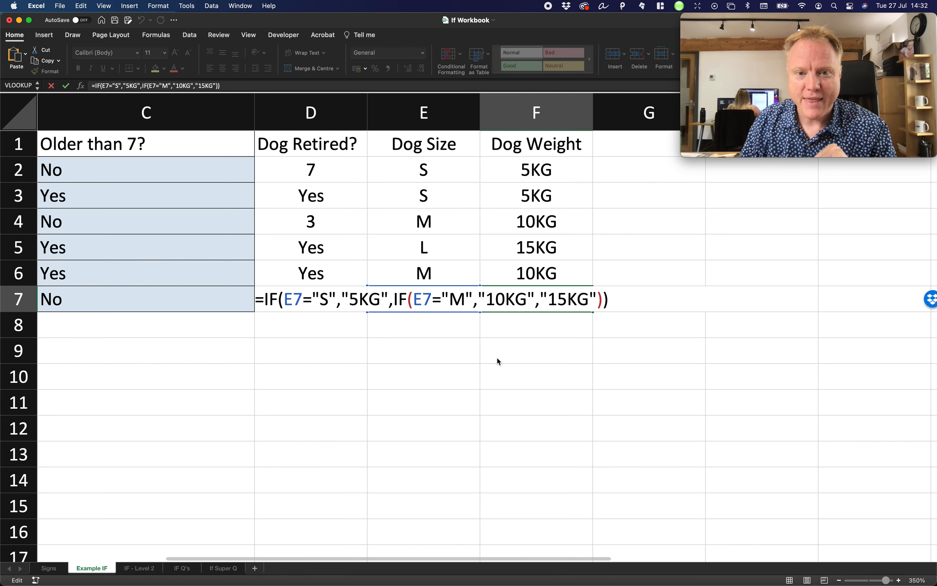
{"action": "key", "text": "Return"}
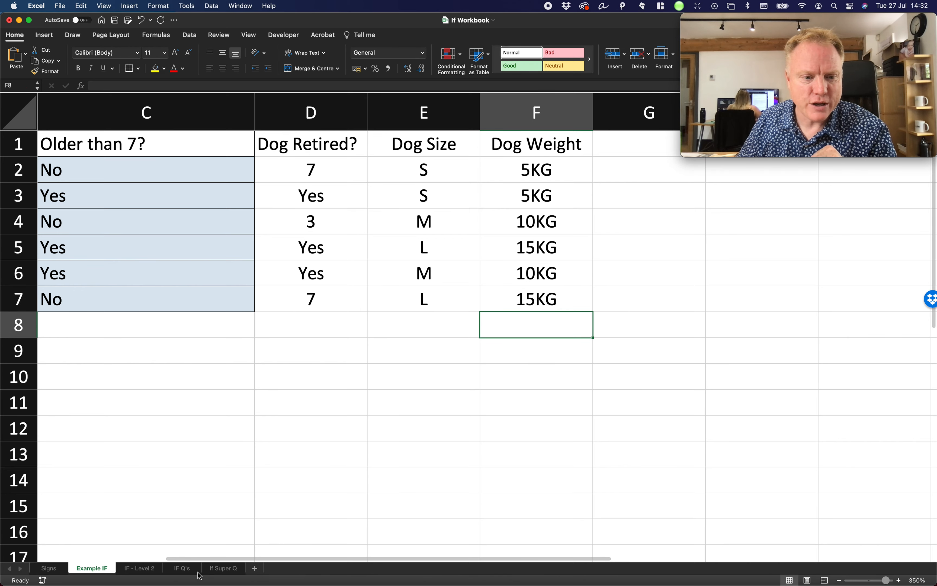
On the IF Q's sheet, examine the Team values in C30:C33 of the If Function double nest exercise
{"action": "left_click", "coordinate": [183, 568]}
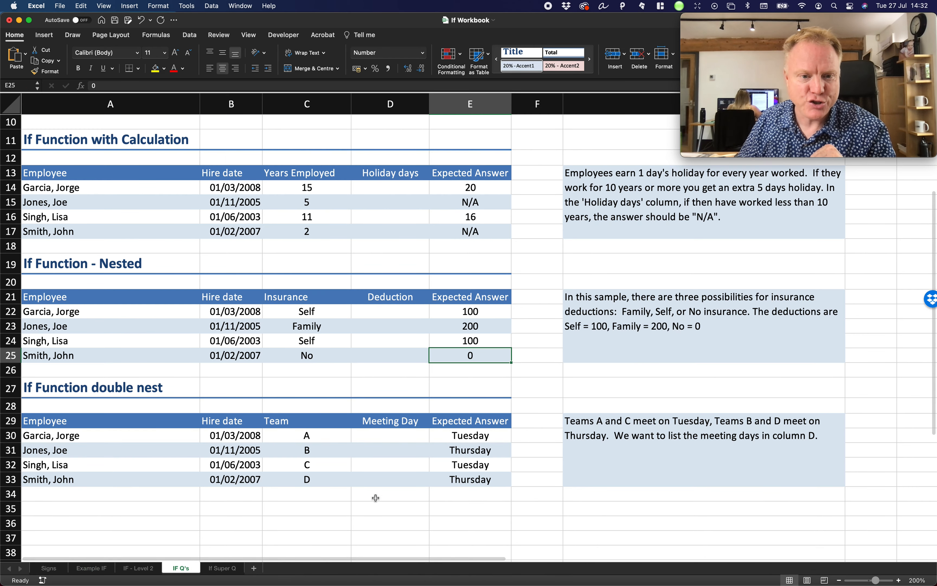
{"action": "left_click_drag", "start_coordinate": [320, 438], "coordinate": [344, 475]}
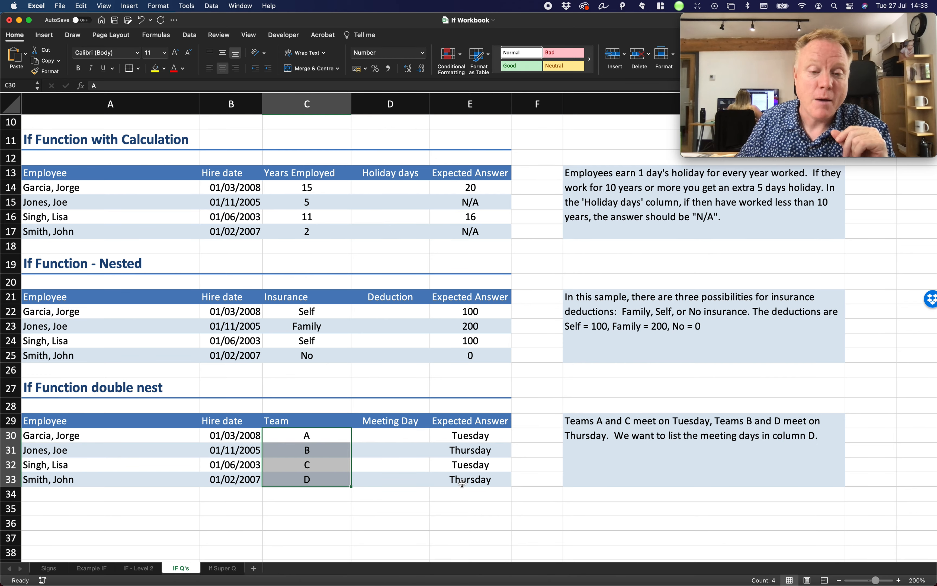
{"action": "left_click", "coordinate": [344, 440]}
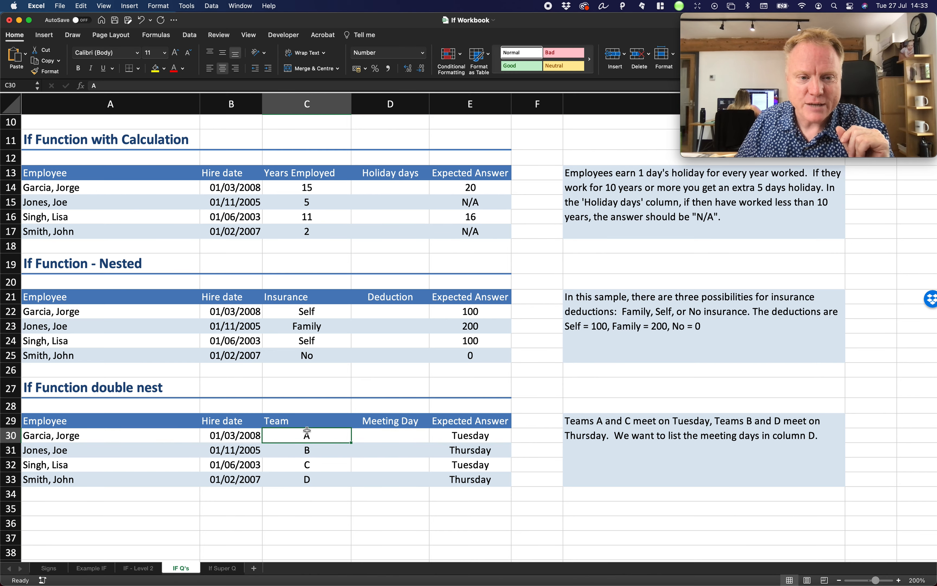
{"action": "left_click", "coordinate": [304, 450]}
{"action": "left_click", "coordinate": [308, 436]}
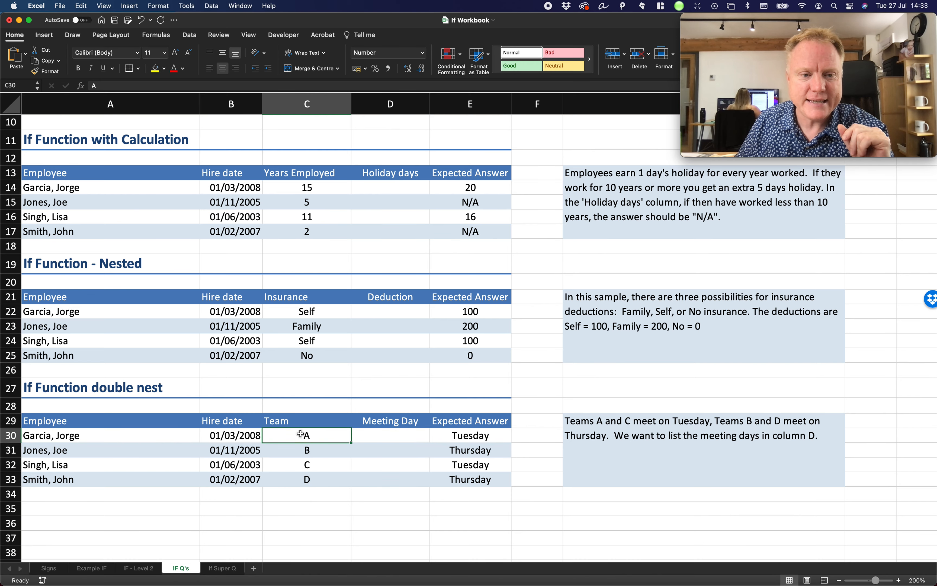
{"action": "scroll", "coordinate": [328, 437], "scroll_direction": "up", "scroll_amount": 1}
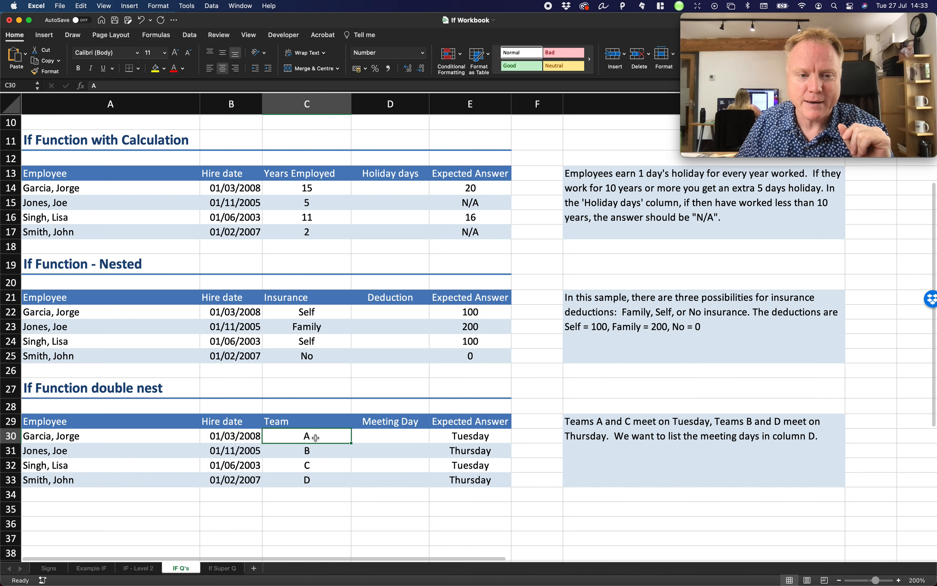
{"action": "left_click", "coordinate": [314, 451]}
{"action": "left_click", "coordinate": [317, 481]}
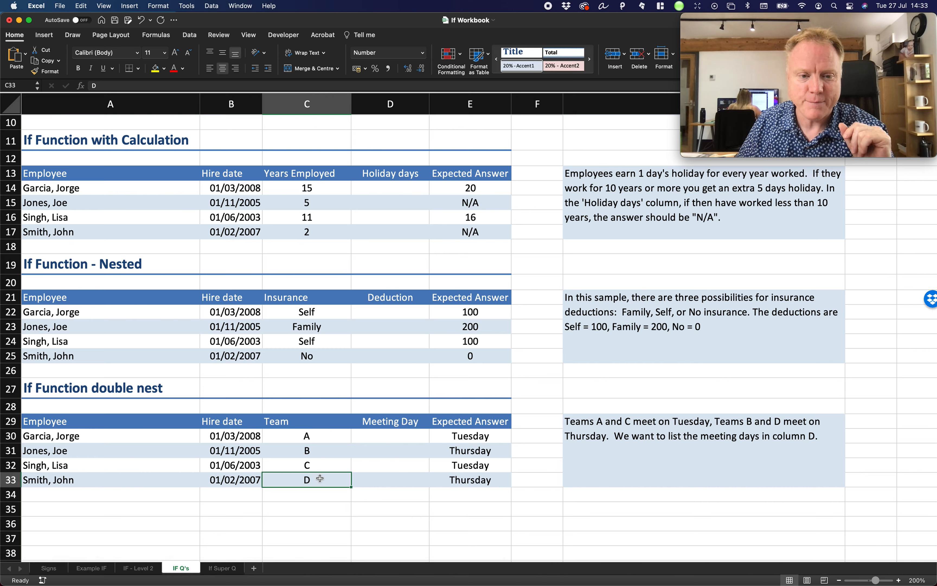
{"action": "left_click", "coordinate": [312, 439]}
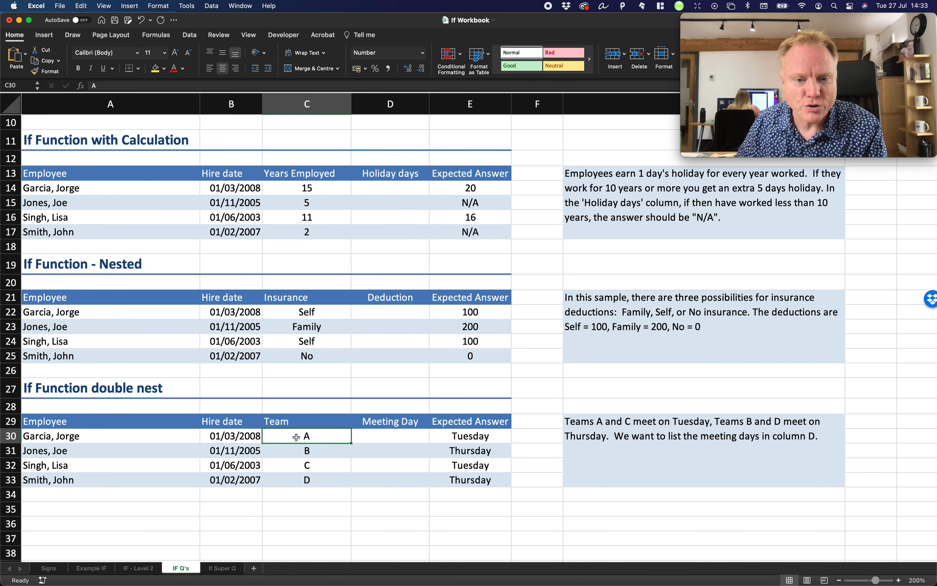
Check each team in the double nest exercise against its Meeting Day cell in column D and its expected answer
{"action": "left_click", "coordinate": [389, 435]}
{"action": "left_click", "coordinate": [323, 435]}
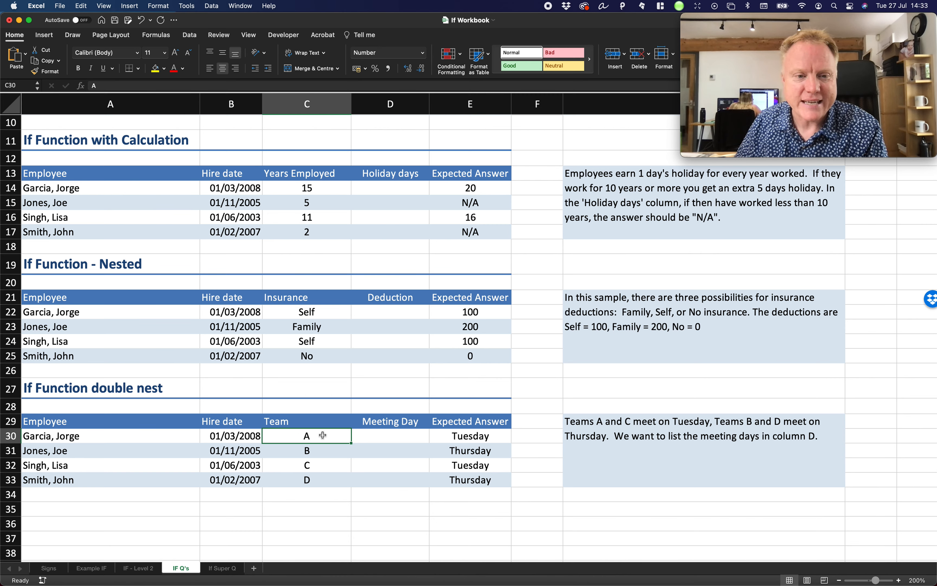
{"action": "left_click", "coordinate": [318, 464]}
{"action": "left_click", "coordinate": [389, 464]}
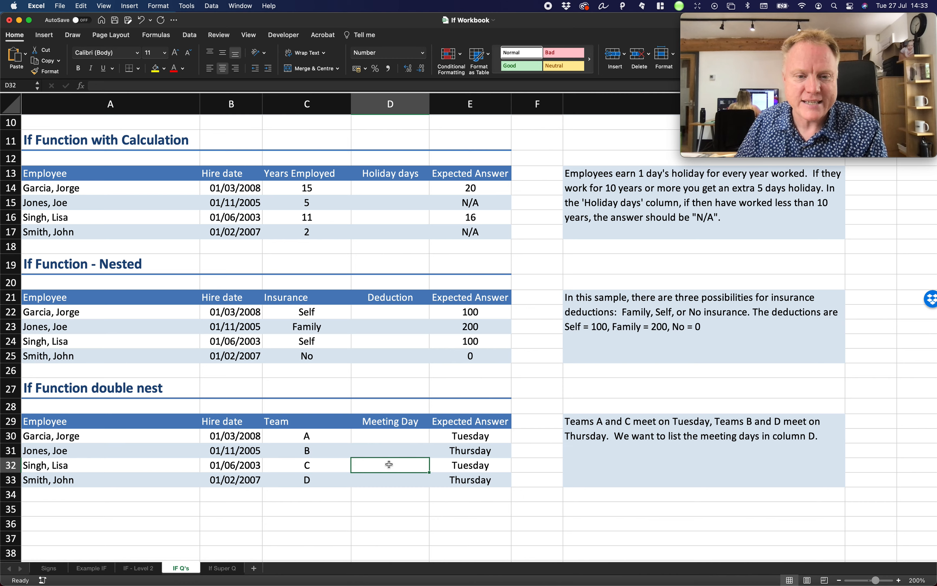
{"action": "left_click", "coordinate": [312, 450]}
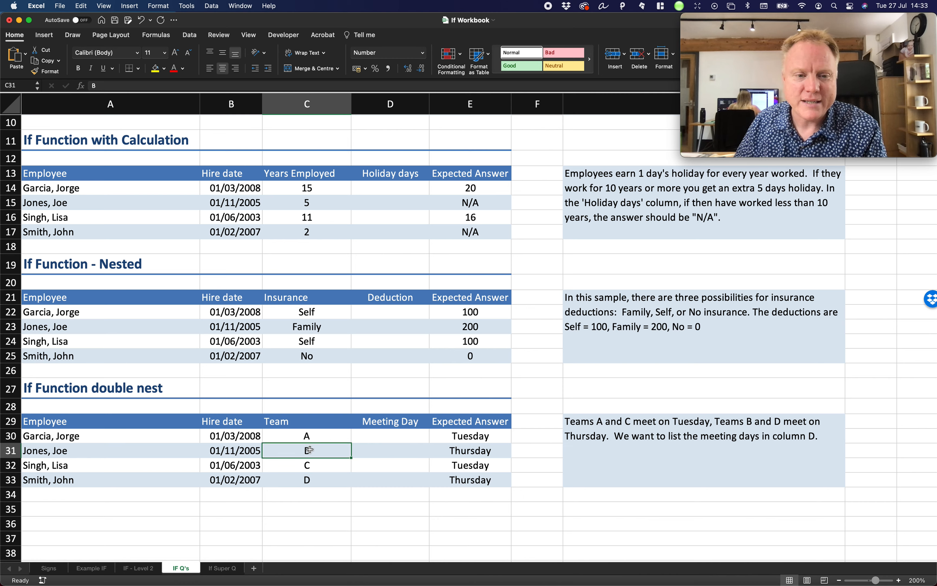
{"action": "left_click", "coordinate": [370, 446]}
{"action": "left_click", "coordinate": [297, 482]}
{"action": "left_click", "coordinate": [449, 483]}
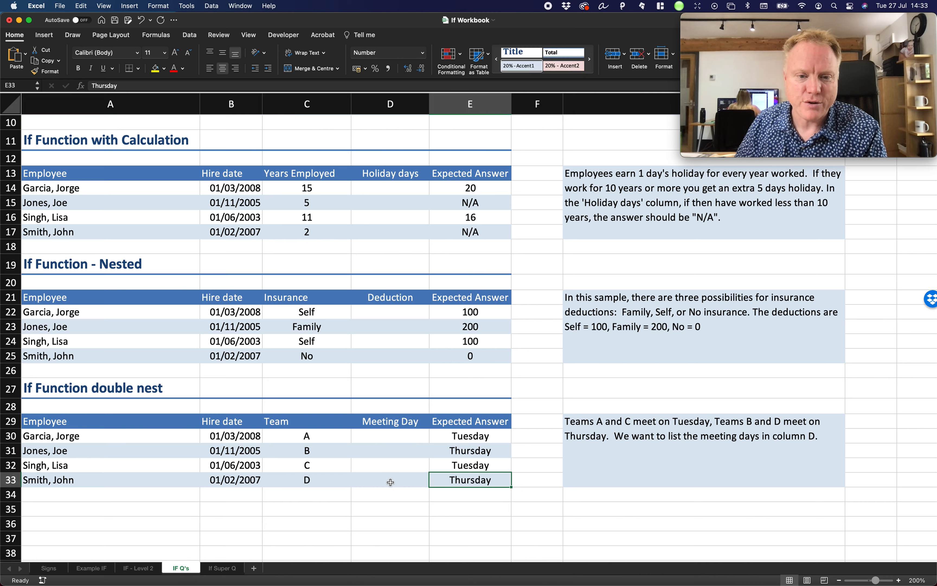
{"action": "left_click", "coordinate": [391, 482]}
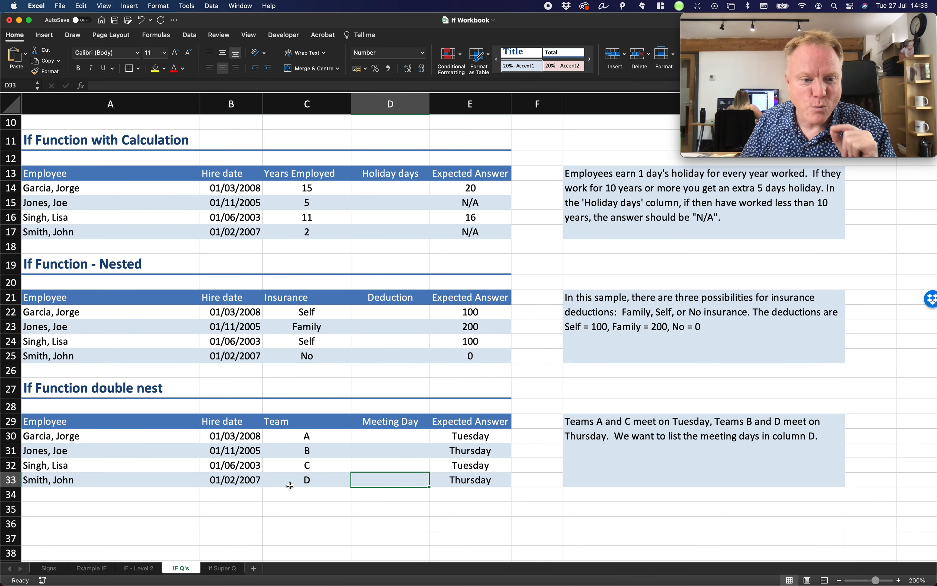
Open the If Super Q sheet and examine the Exam Score and Mark columns together with the grade cutoffs below
{"action": "left_click", "coordinate": [220, 569]}
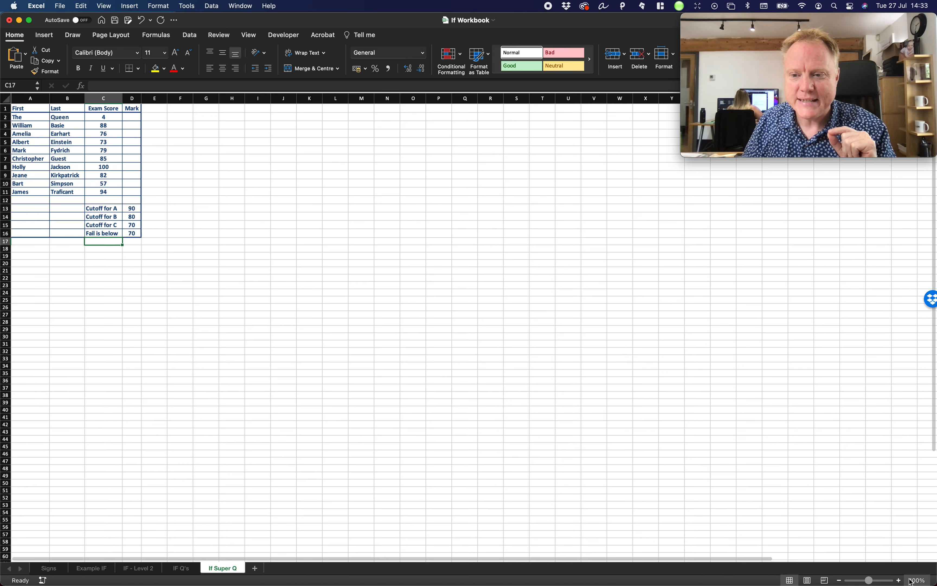
{"action": "left_click", "coordinate": [884, 581]}
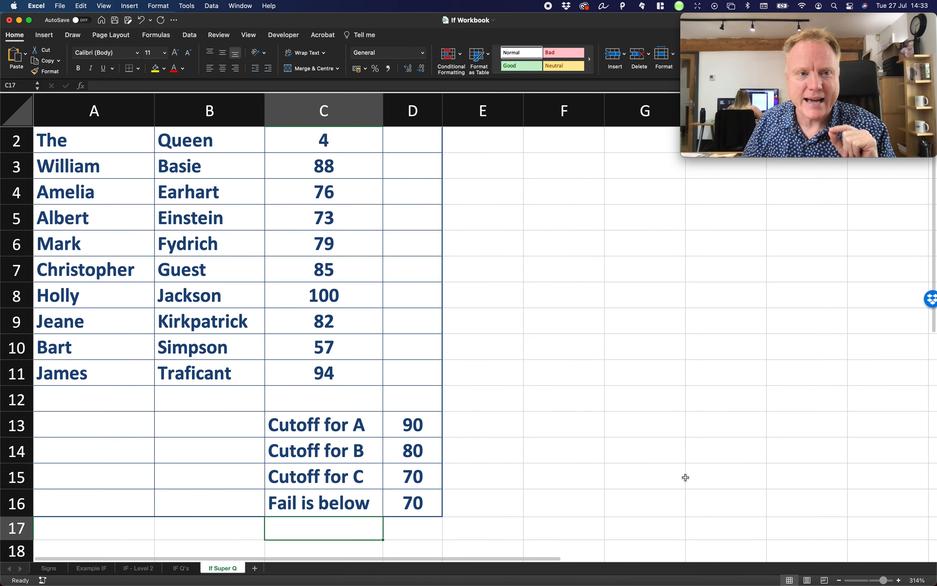
{"action": "scroll", "coordinate": [685, 478], "scroll_direction": "up", "scroll_amount": 2}
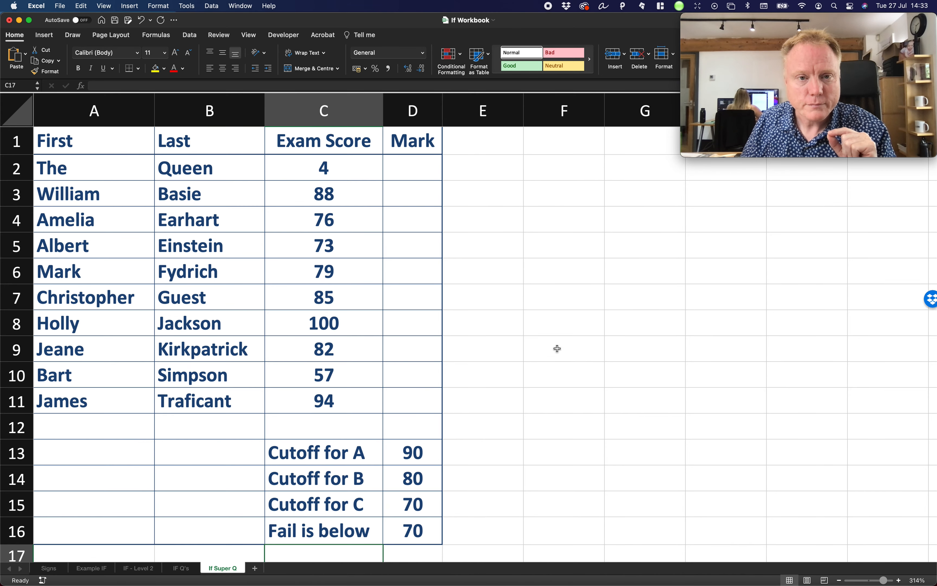
{"action": "left_click", "coordinate": [407, 170]}
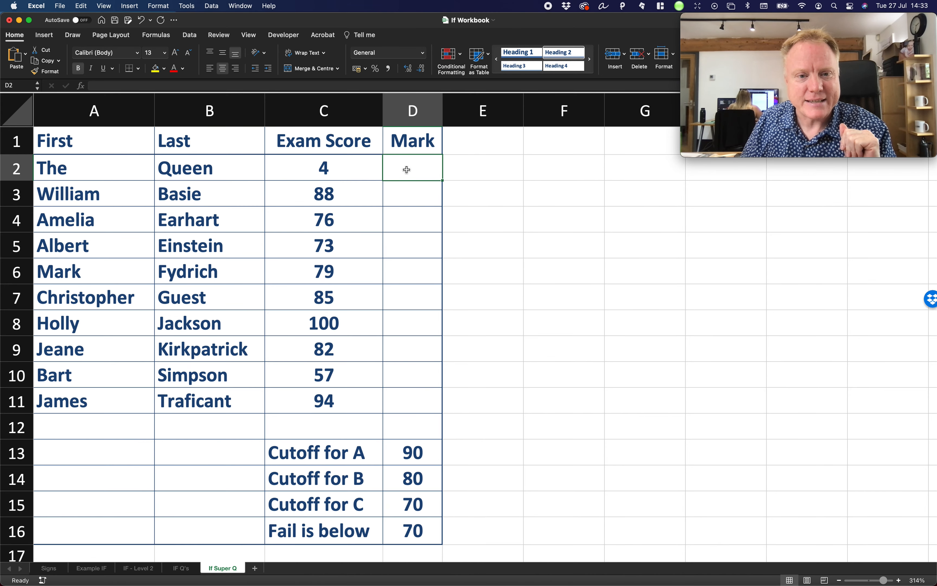
{"action": "left_click", "coordinate": [347, 166]}
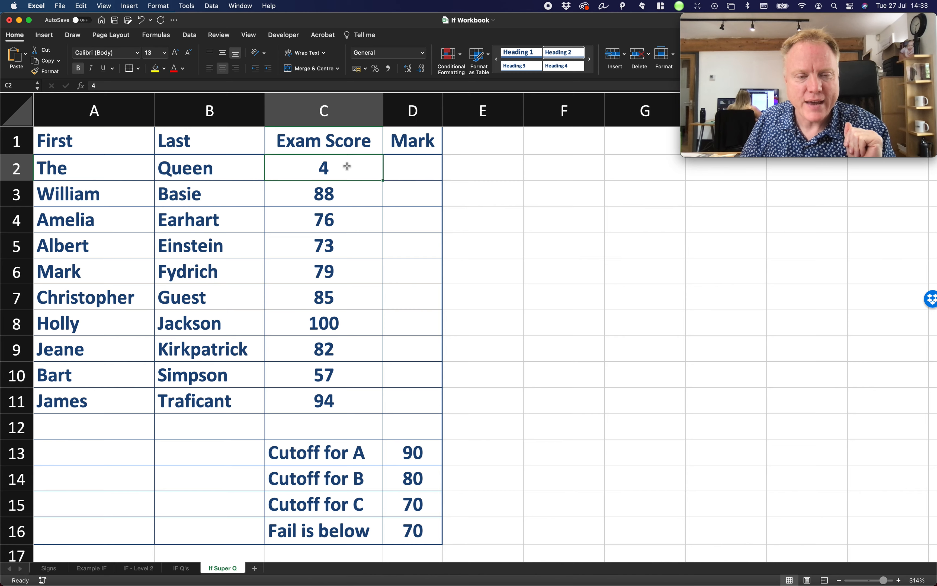
{"action": "scroll", "coordinate": [430, 142], "scroll_direction": "down", "scroll_amount": 1}
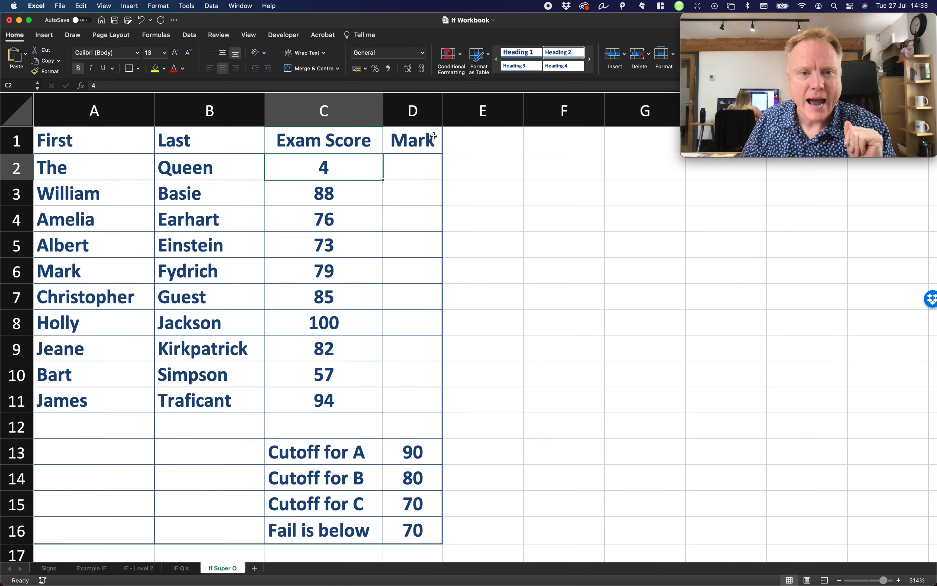
Fill in the first three sample marks in the Mark column: Fail in D2, B in D3 and C in D4
{"action": "left_click", "coordinate": [414, 160]}
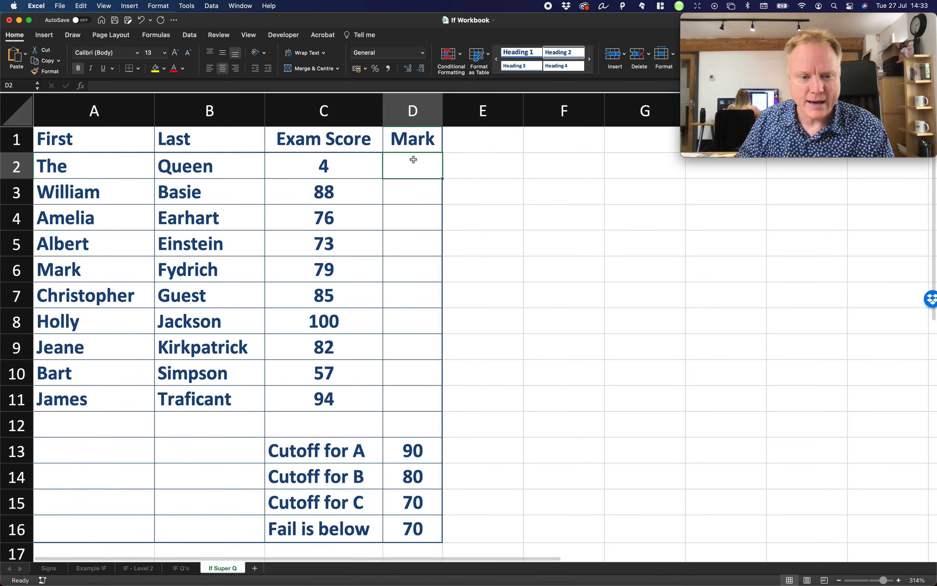
{"action": "type", "text": "Fail"}
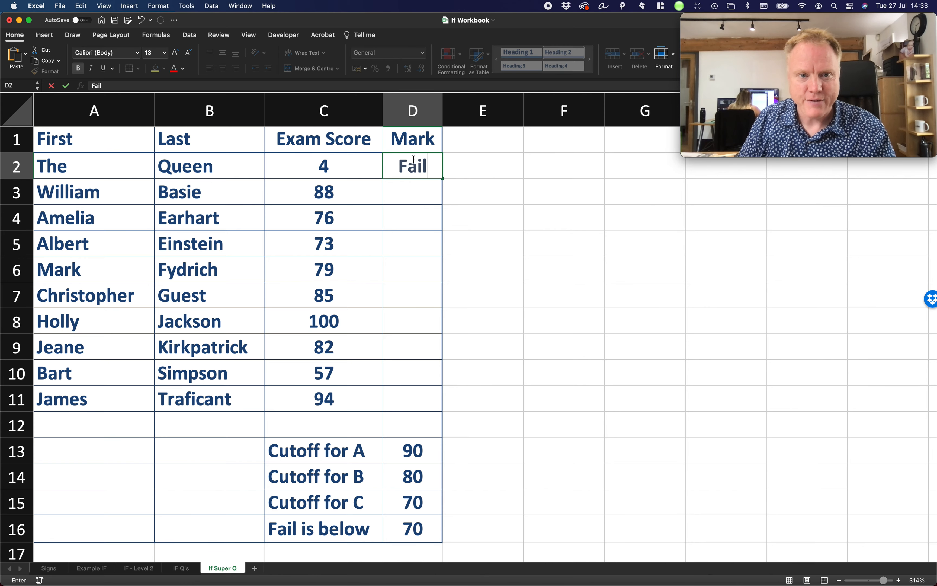
{"action": "key", "text": "Return"}
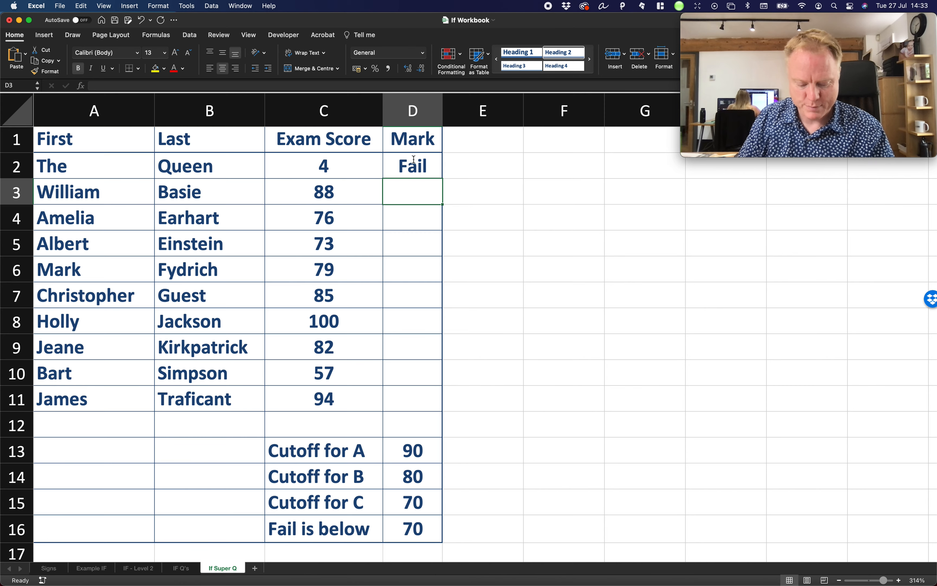
{"action": "type", "text": "B"}
{"action": "key", "text": "Return"}
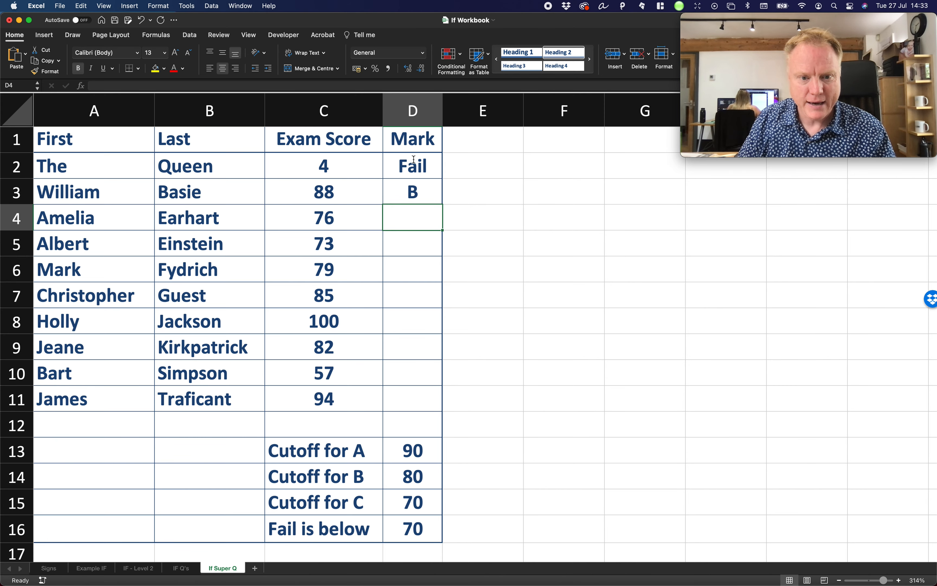
{"action": "type", "text": "C"}
{"action": "key", "text": "Return"}
Enter the sample mark A in D8 for the student with the exam score of 100
{"action": "key", "text": "Down"}
{"action": "key", "text": "Down"}
{"action": "key", "text": "Down"}
{"action": "key", "text": "Down"}
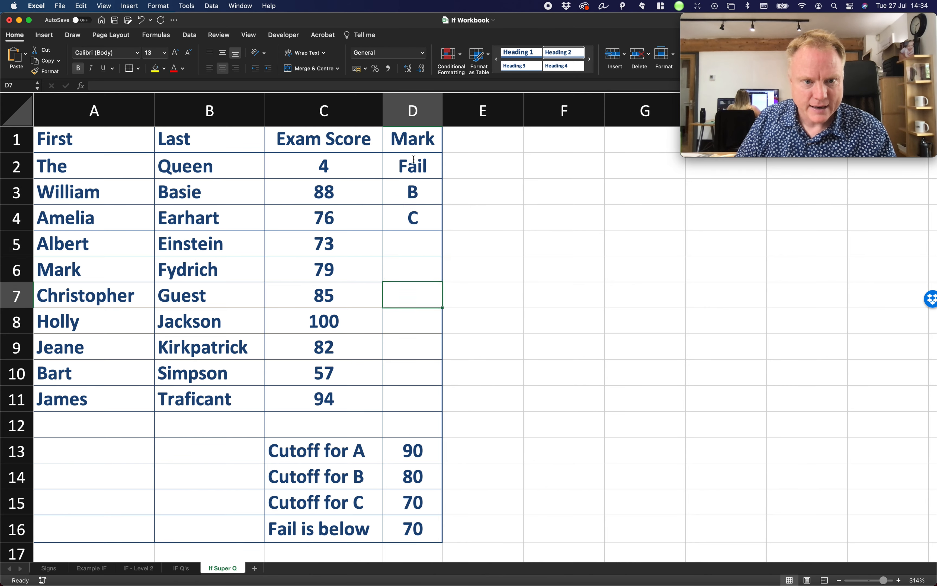
{"action": "key", "text": "Up"}
{"action": "type", "text": "A"}
{"action": "key", "text": "Return"}
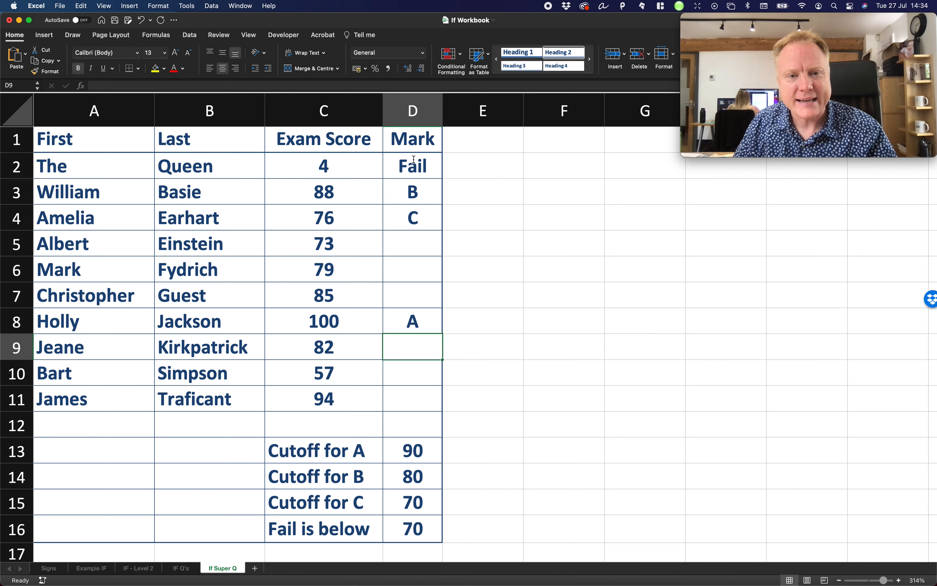
Examine the grade cutoffs in D13:D16 against the exam score in C2 and its mark in D2
{"action": "left_click_drag", "start_coordinate": [399, 449], "coordinate": [414, 523]}
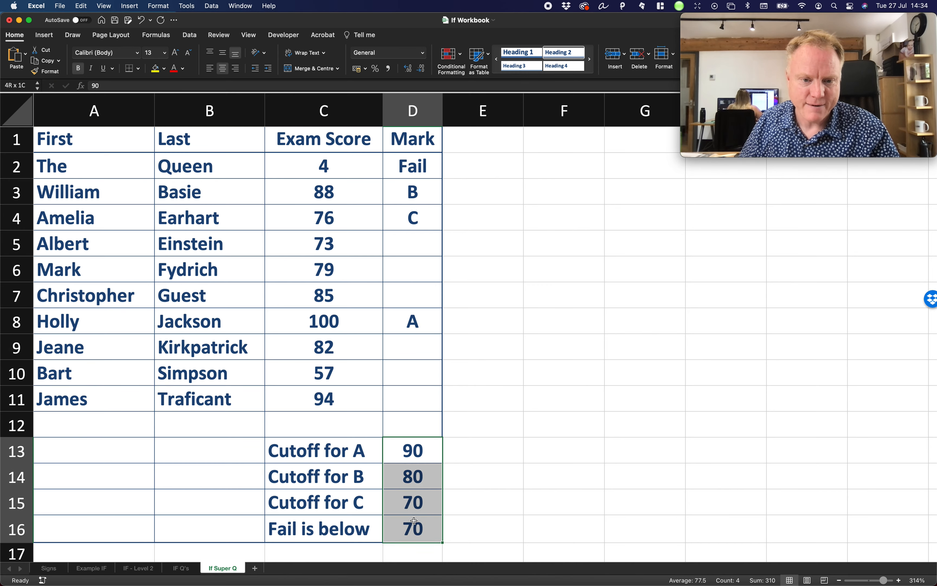
{"action": "left_click", "coordinate": [334, 169]}
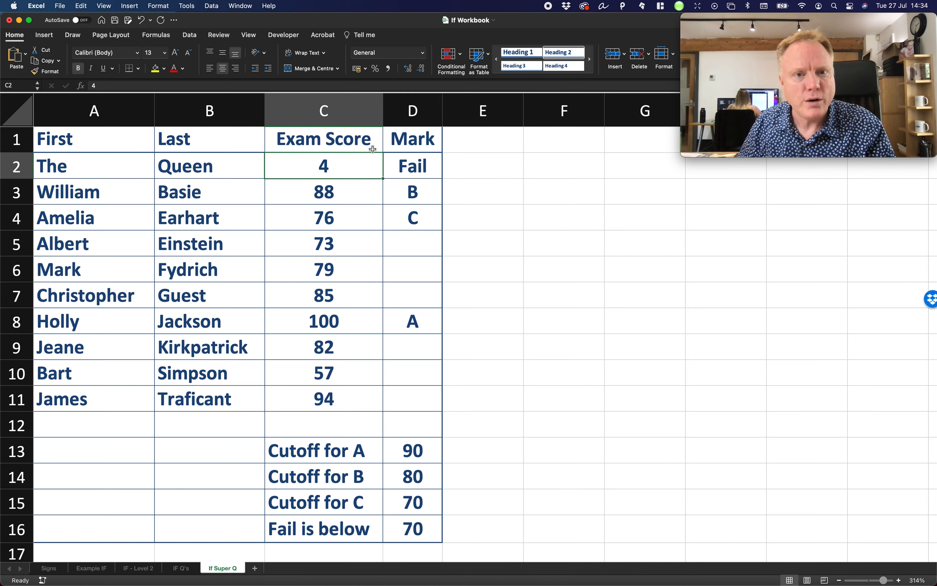
{"action": "left_click", "coordinate": [410, 161]}
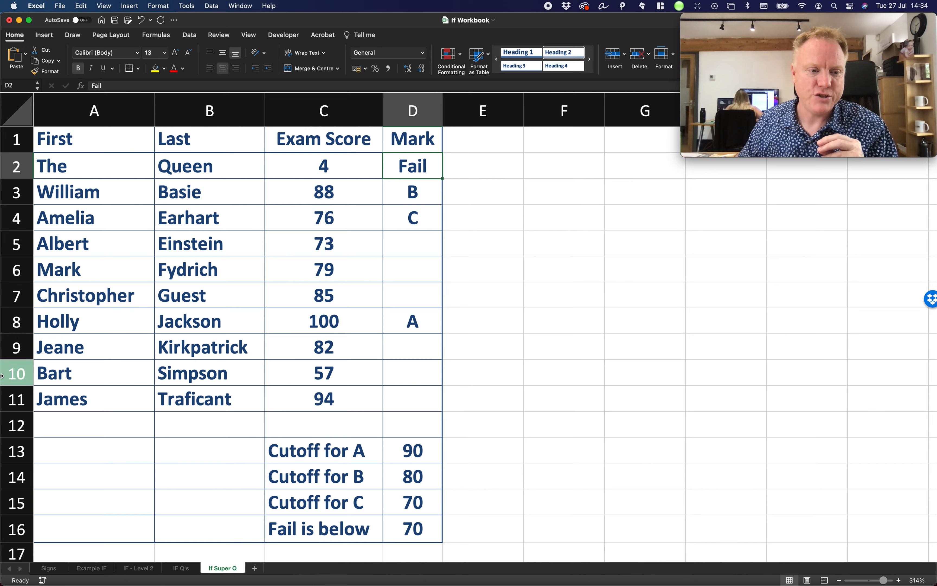
Review the Example IF, IF - Level 2 and IF Q's sheets, looking through the exercises from basic IF to double nest
{"action": "left_click", "coordinate": [86, 572]}
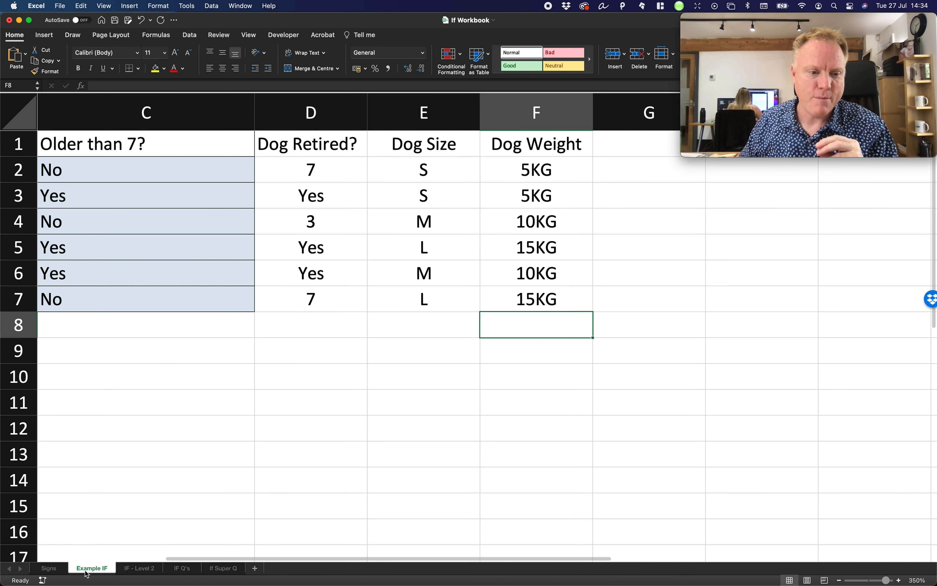
{"action": "left_click", "coordinate": [139, 568]}
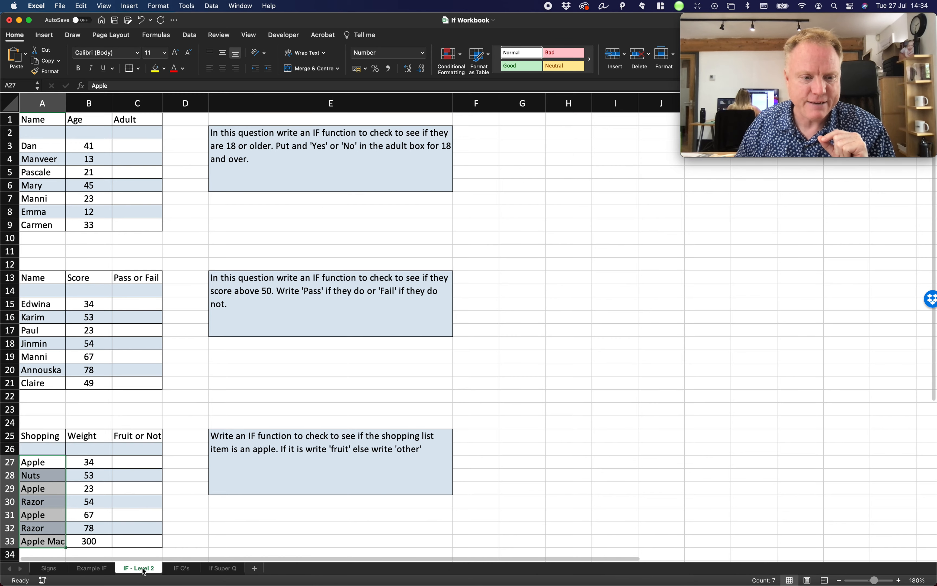
{"action": "left_click", "coordinate": [181, 568]}
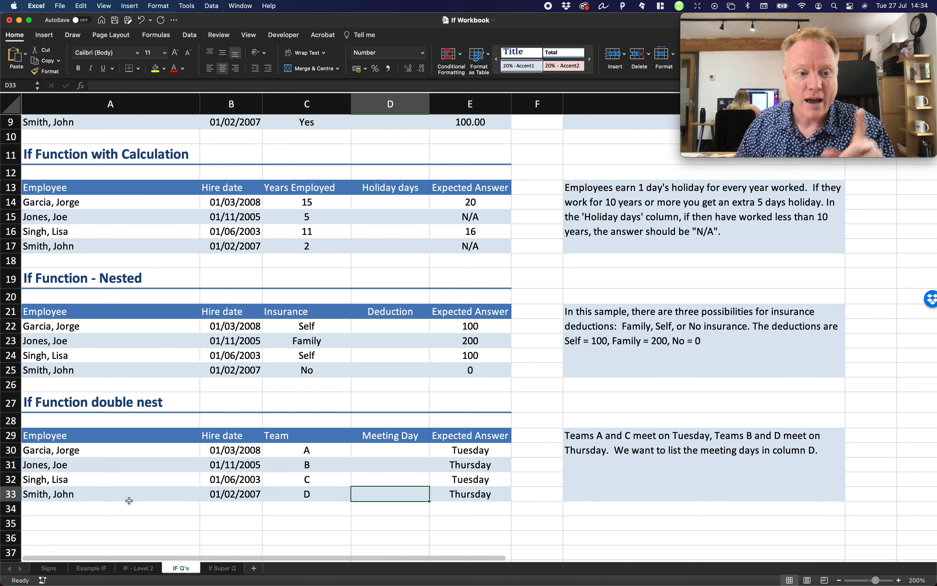
{"action": "left_click", "coordinate": [138, 568]}
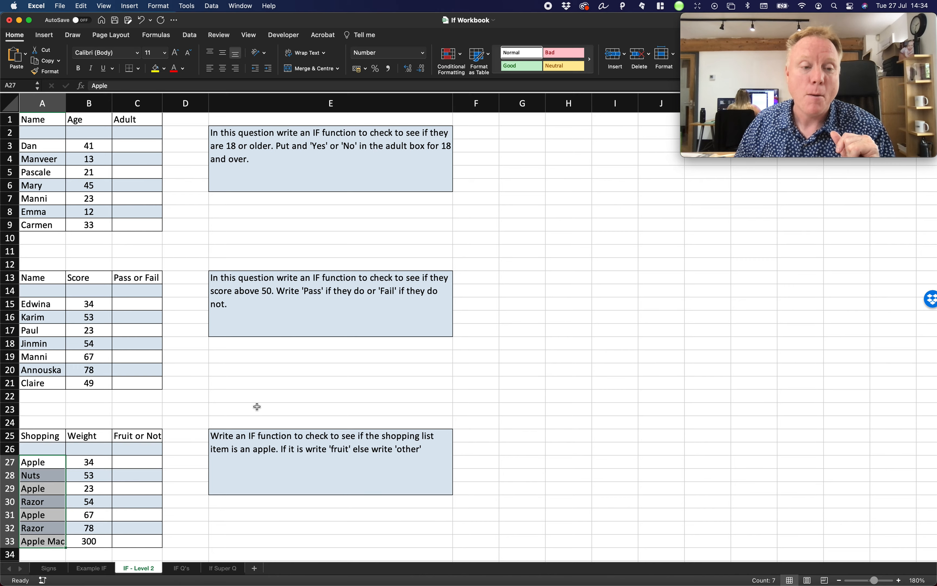
{"action": "left_click", "coordinate": [182, 569]}
{"action": "scroll", "coordinate": [304, 379], "scroll_direction": "up", "scroll_amount": 5}
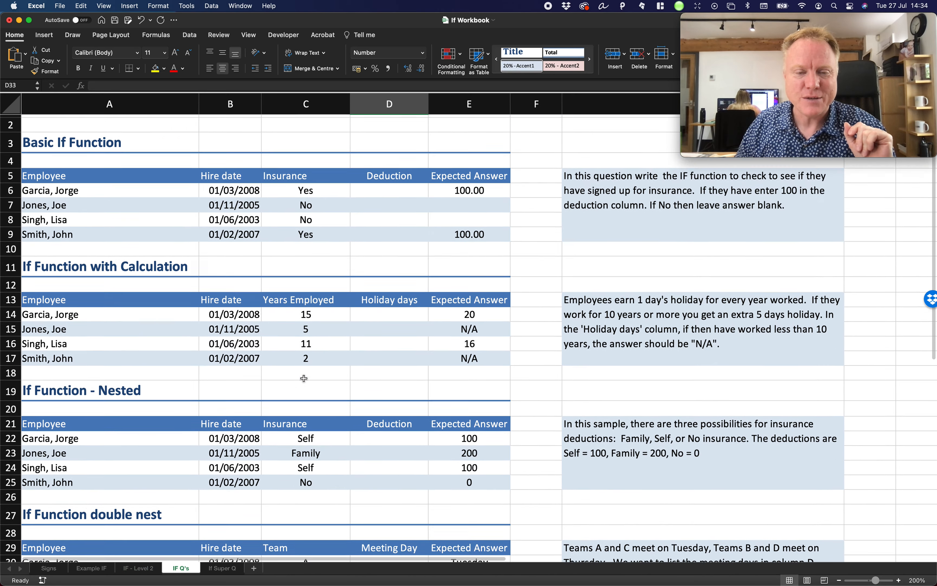
{"action": "scroll", "coordinate": [304, 378], "scroll_direction": "down", "scroll_amount": 8}
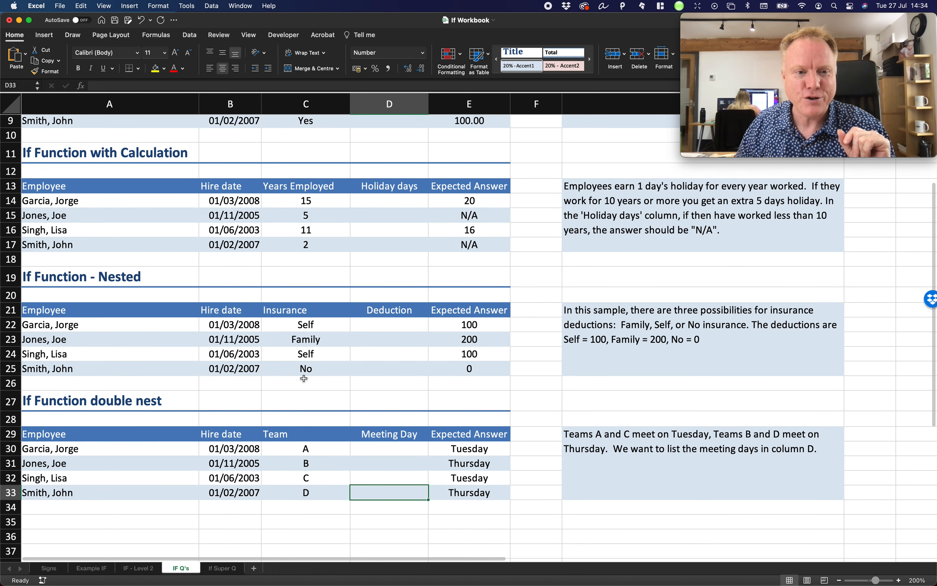